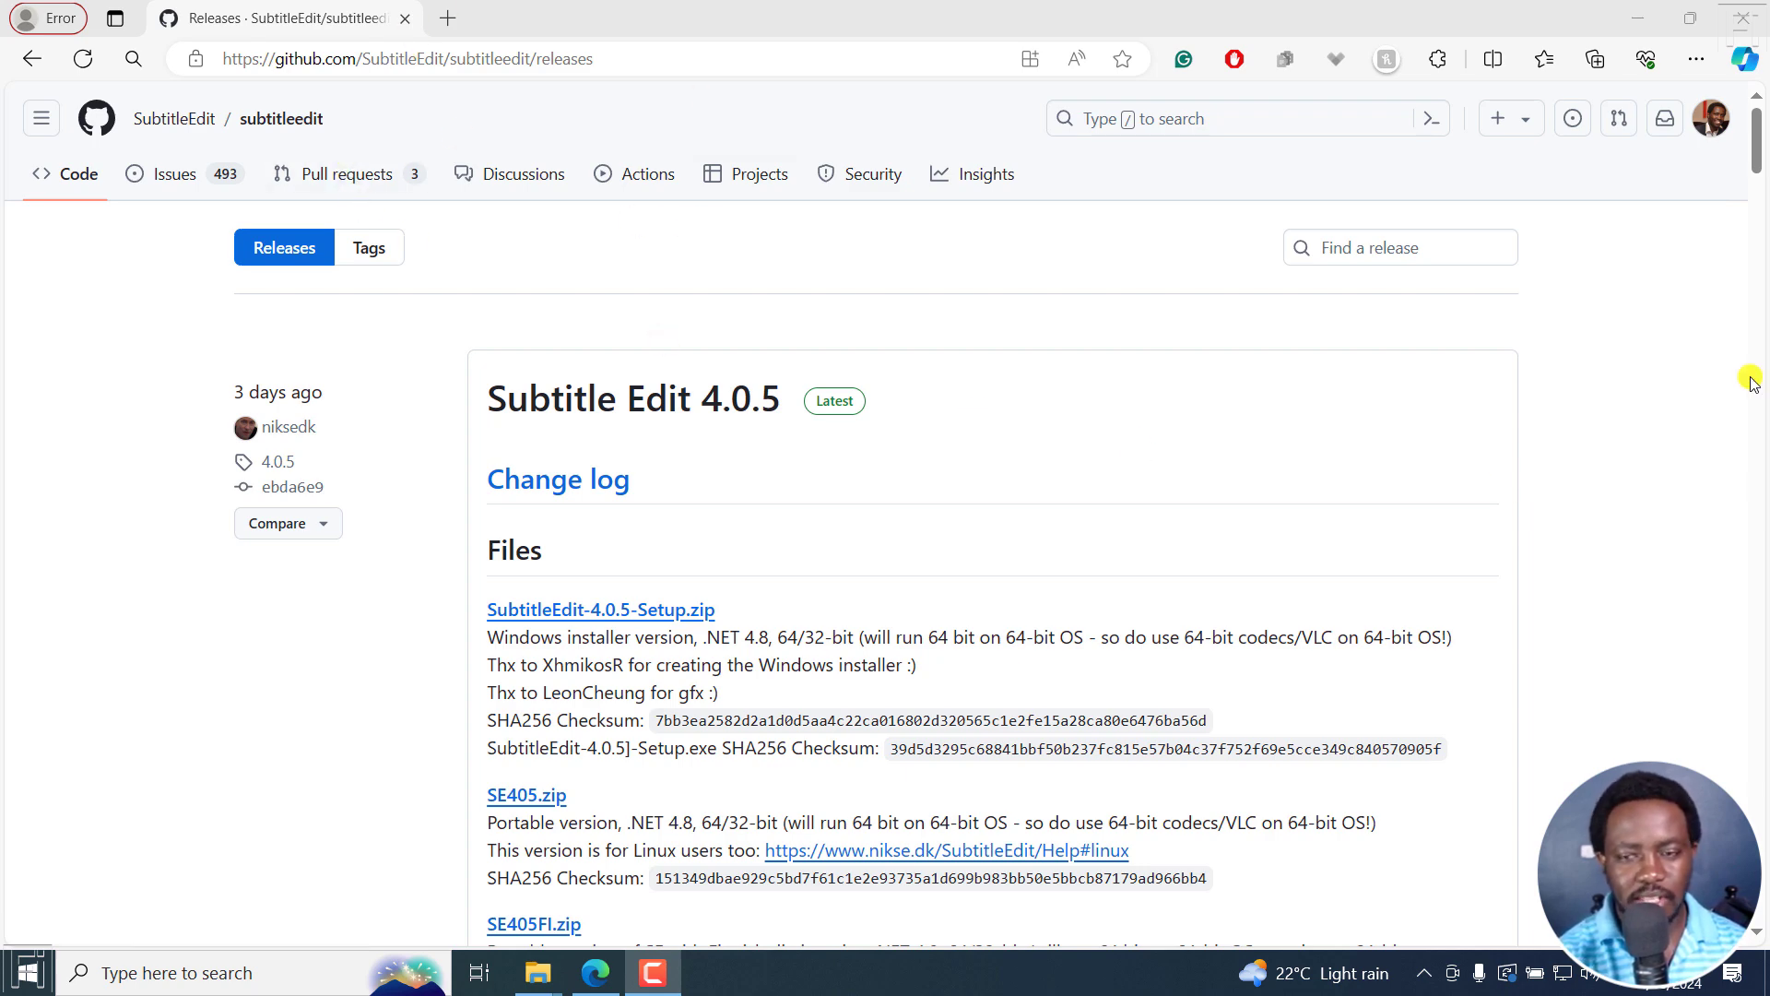
Step: Download SubtitleEditBeta.zip (11.5 MB) from the Assets of the Subtitle Edit 4.0.5 release
{"action": "left_click_drag", "start_coordinate": [1755, 138], "coordinate": [1758, 227]}
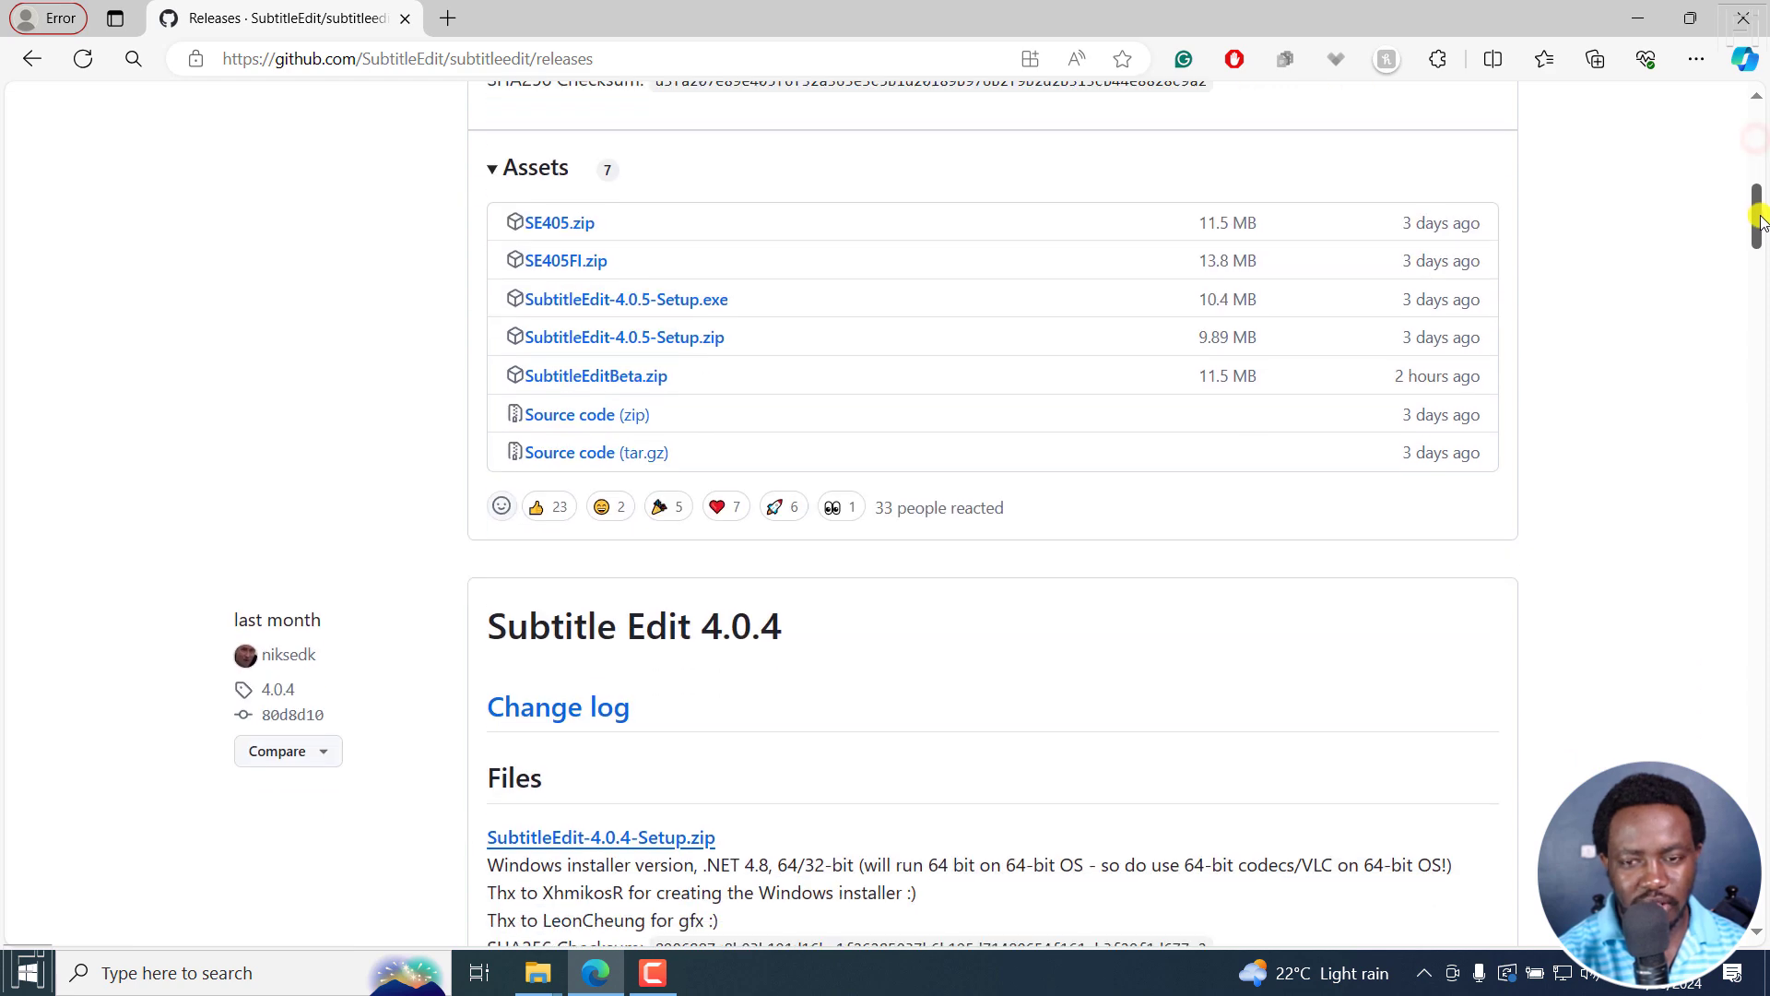
{"action": "left_click", "coordinate": [575, 378]}
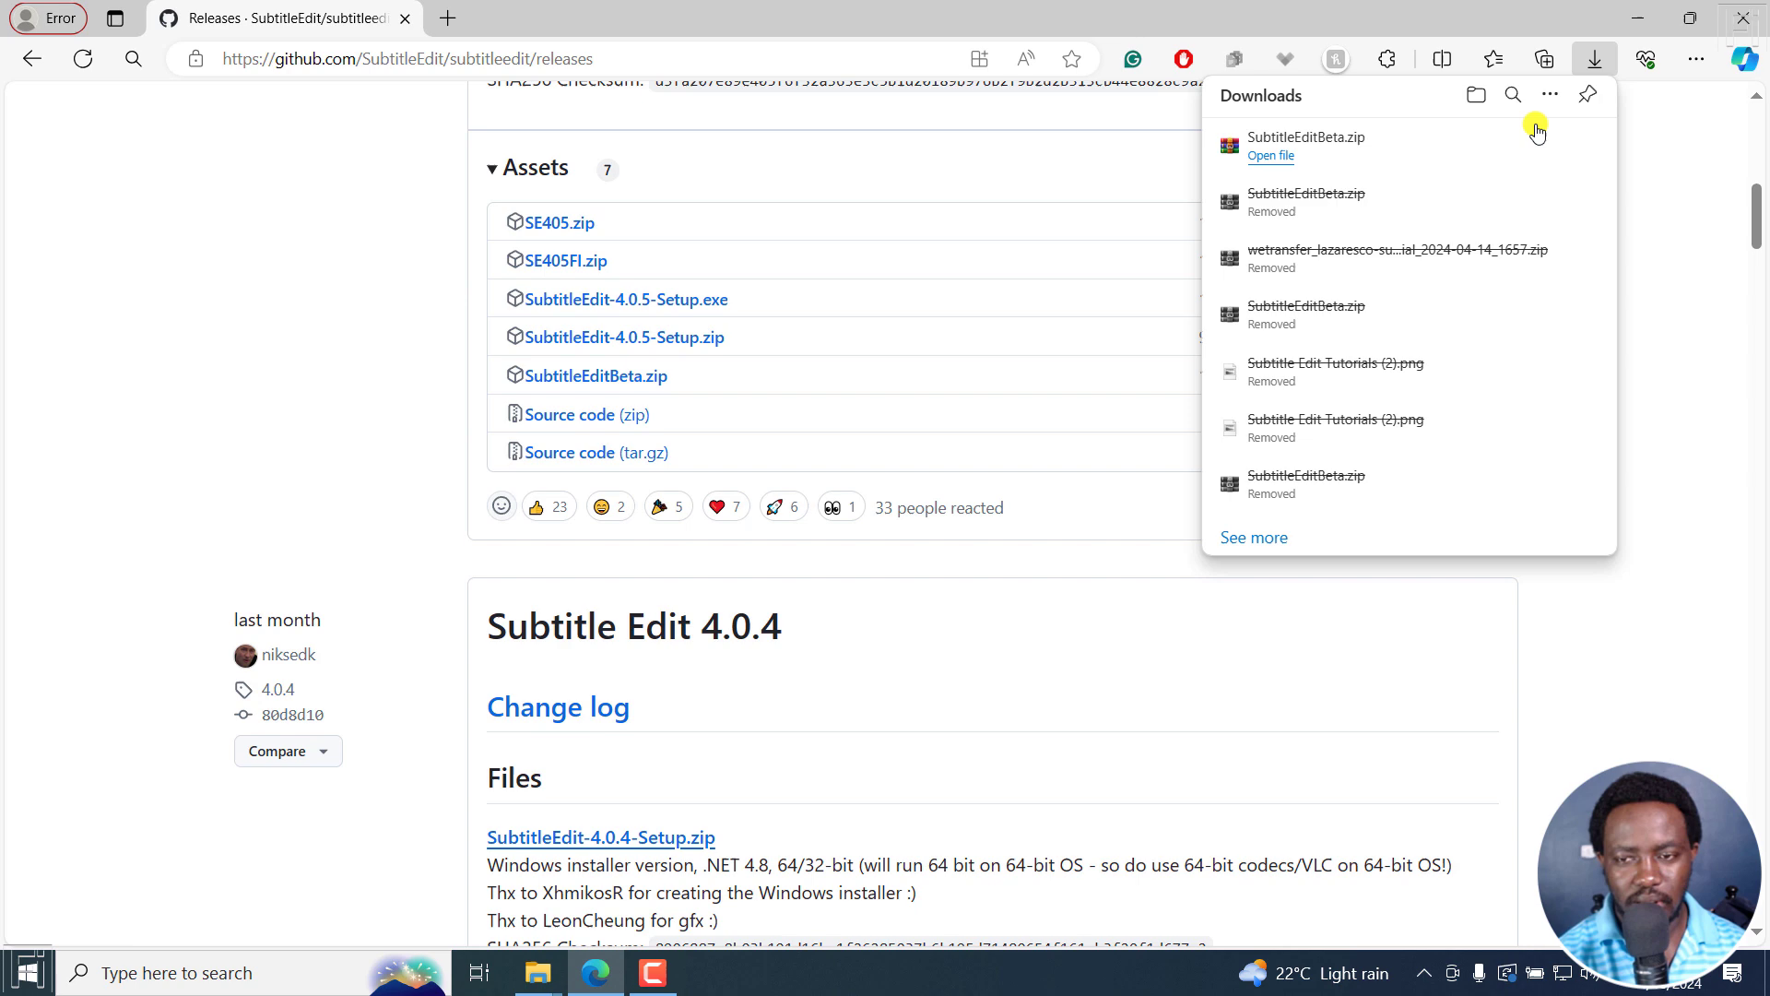
Step: Create New folder (2) in Downloads and move SubtitleEditBeta.zip into it
{"action": "left_click", "coordinate": [1523, 151]}
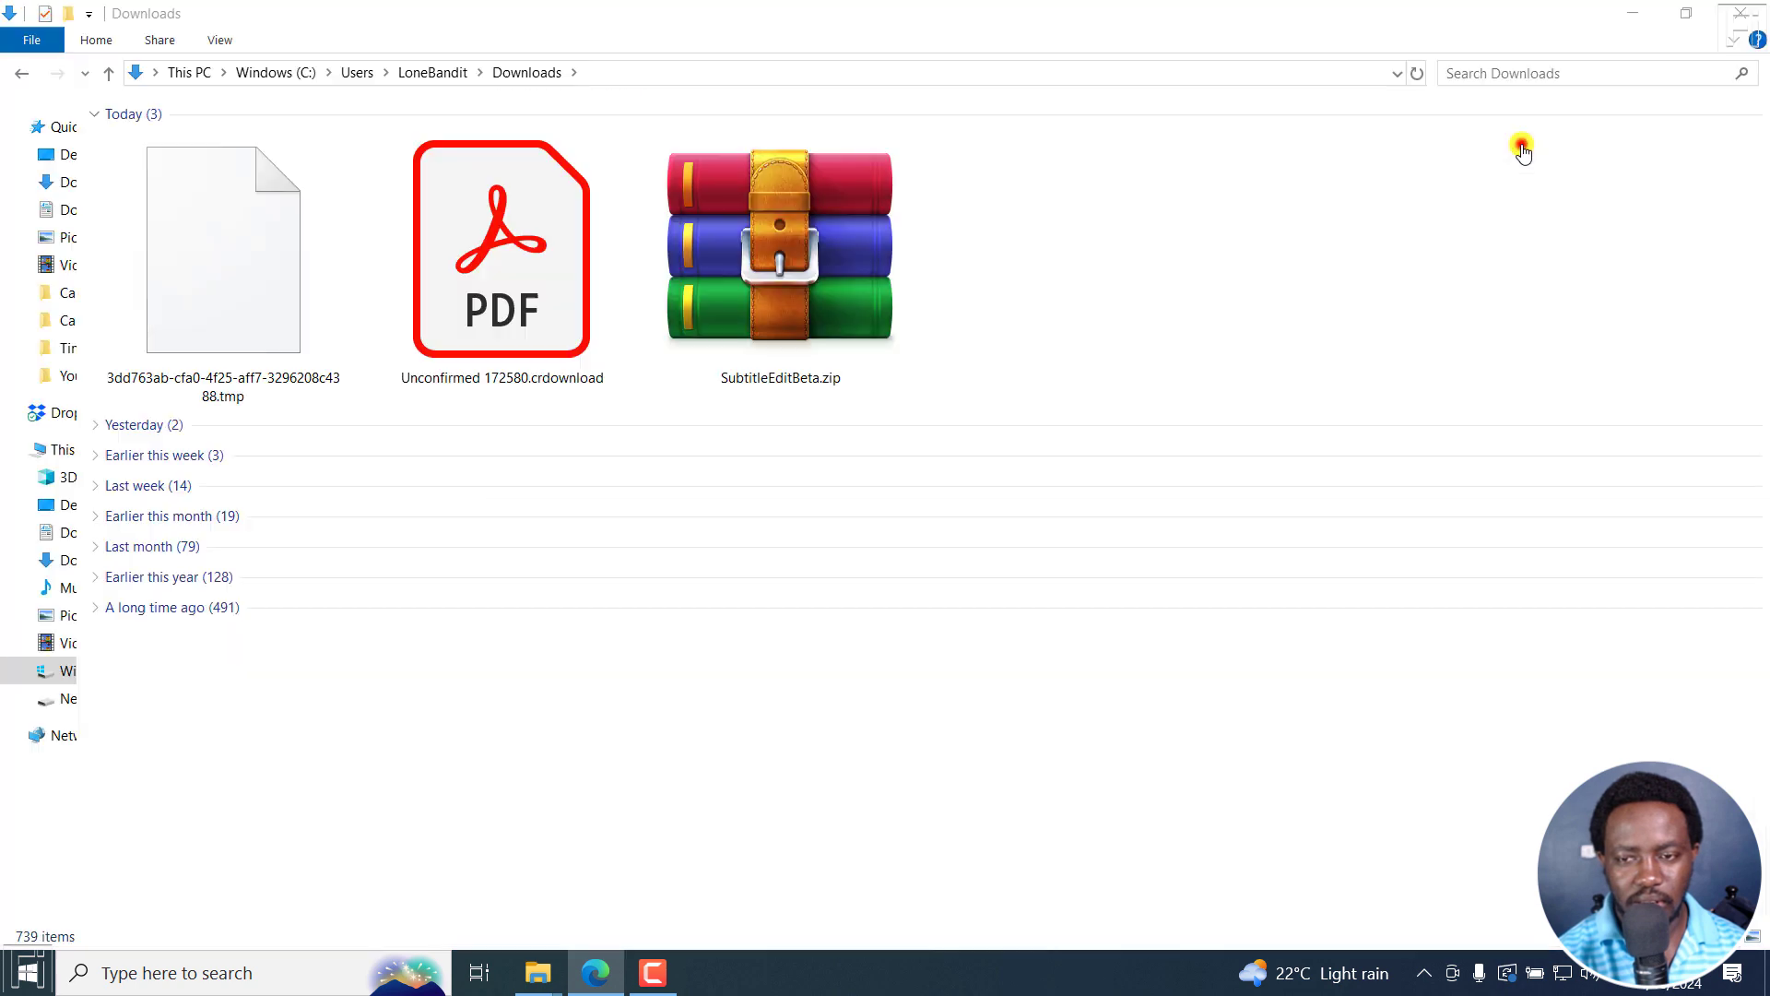
{"action": "left_click", "coordinate": [1415, 73]}
{"action": "right_click", "coordinate": [679, 315]}
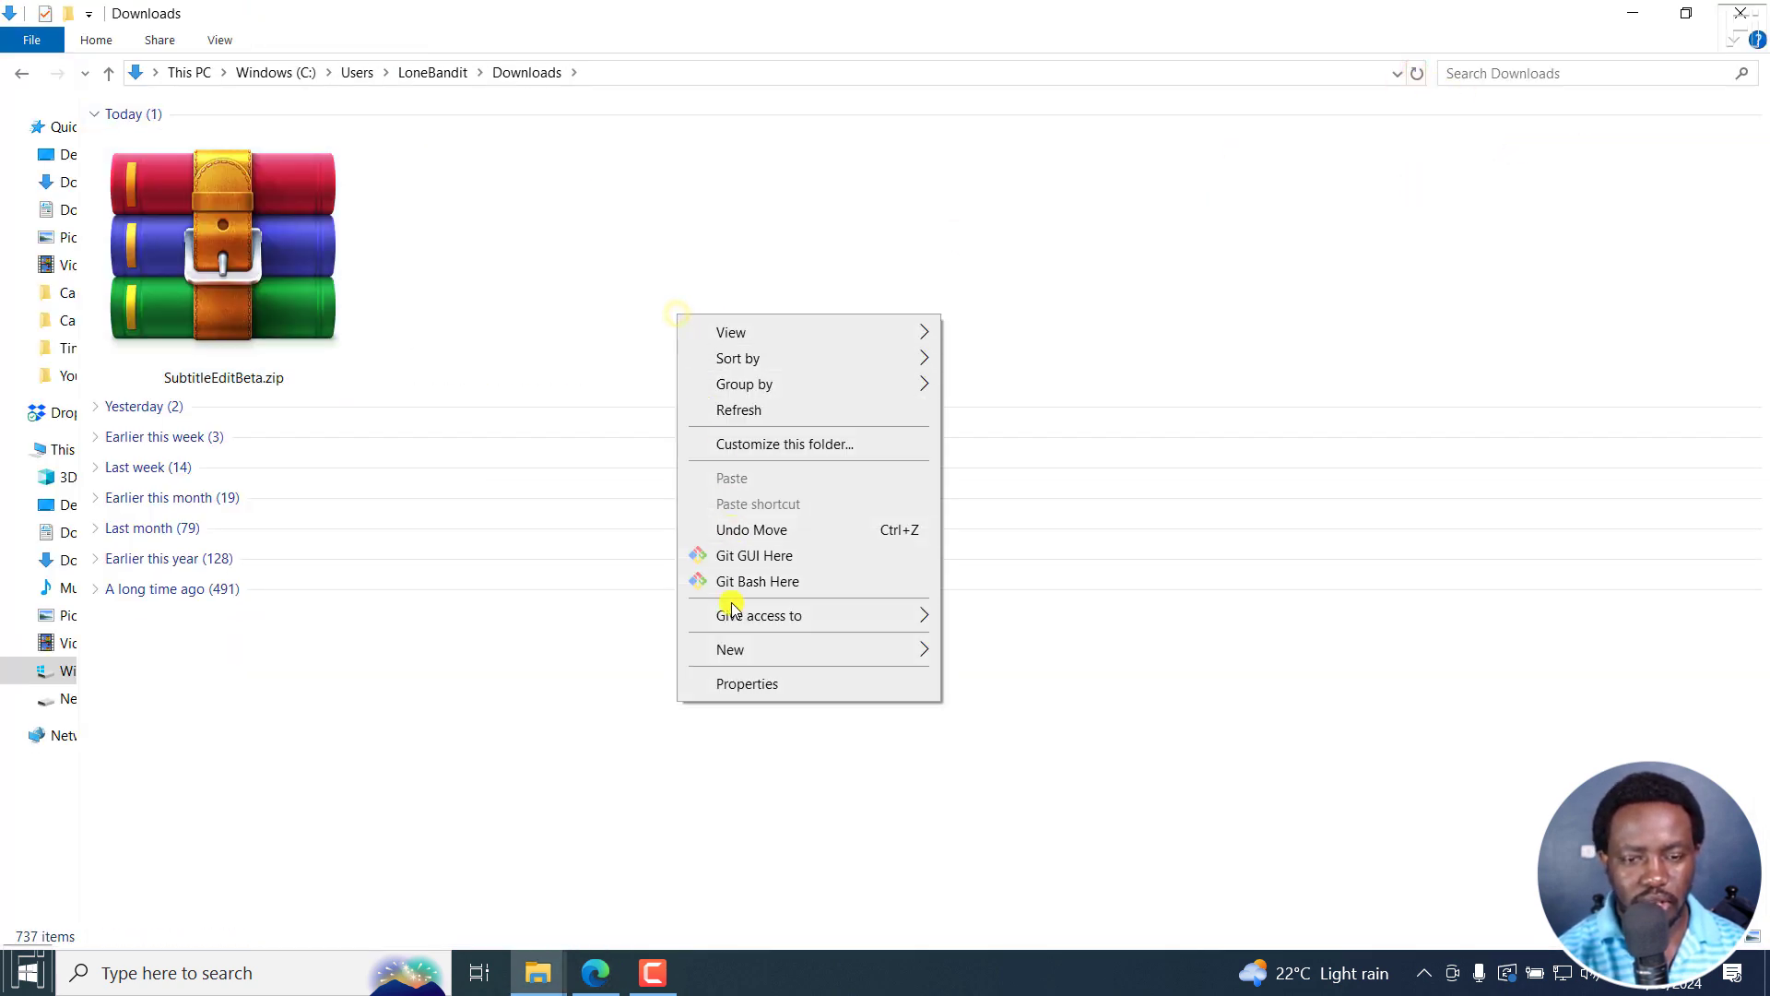
{"action": "mouse_move", "coordinate": [737, 649]}
{"action": "left_click", "coordinate": [1032, 650]}
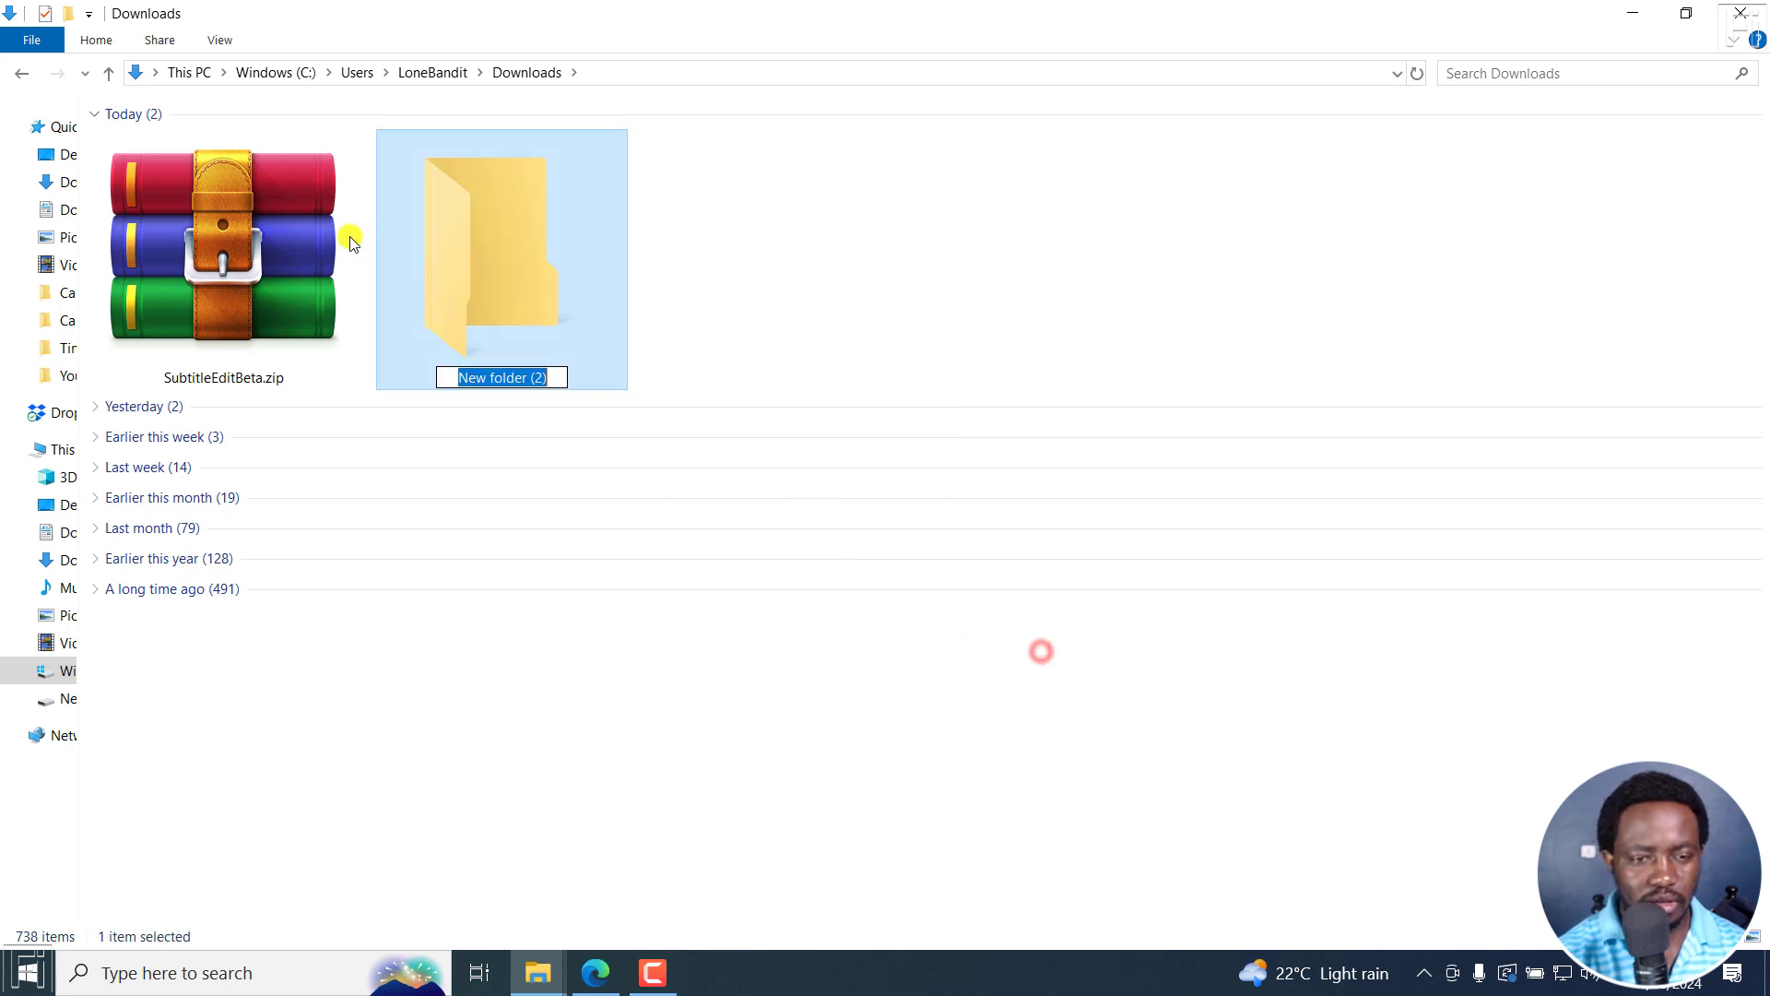
{"action": "left_click", "coordinate": [232, 242]}
{"action": "left_click_drag", "start_coordinate": [232, 241], "coordinate": [479, 254]}
Step: Extract SubtitleEditBeta.zip here inside New folder (2)
{"action": "double_click", "coordinate": [242, 235]}
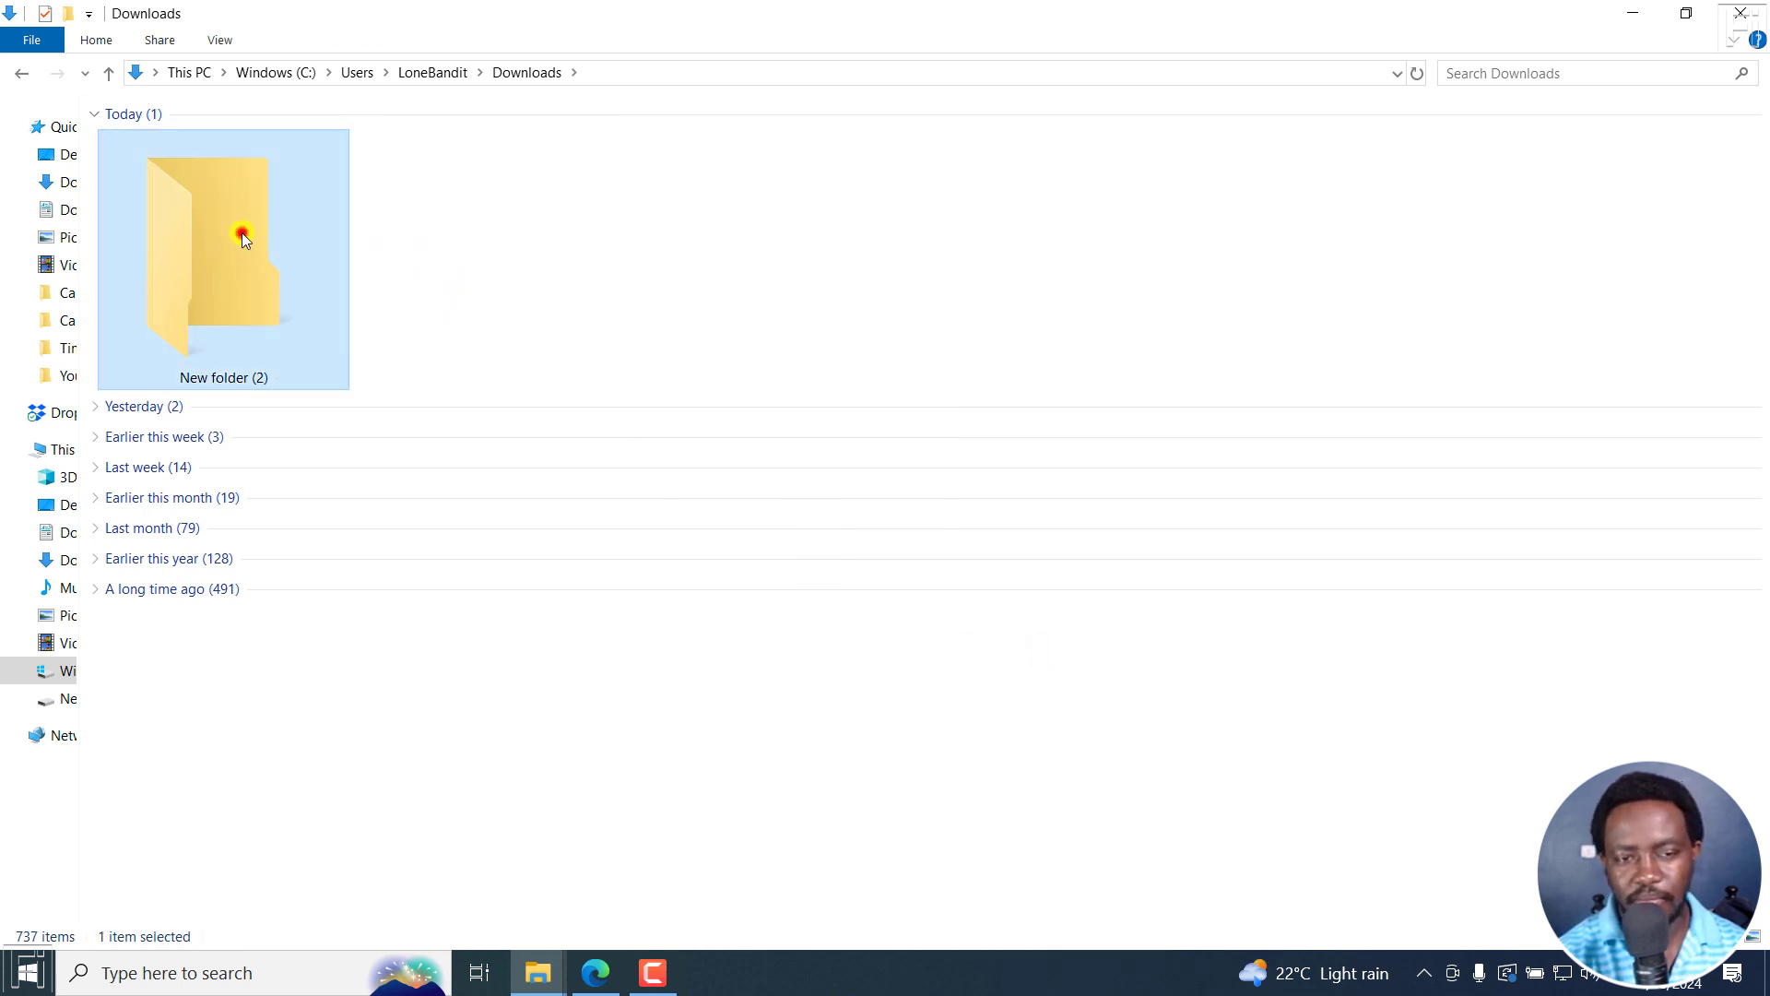
{"action": "right_click", "coordinate": [178, 144]}
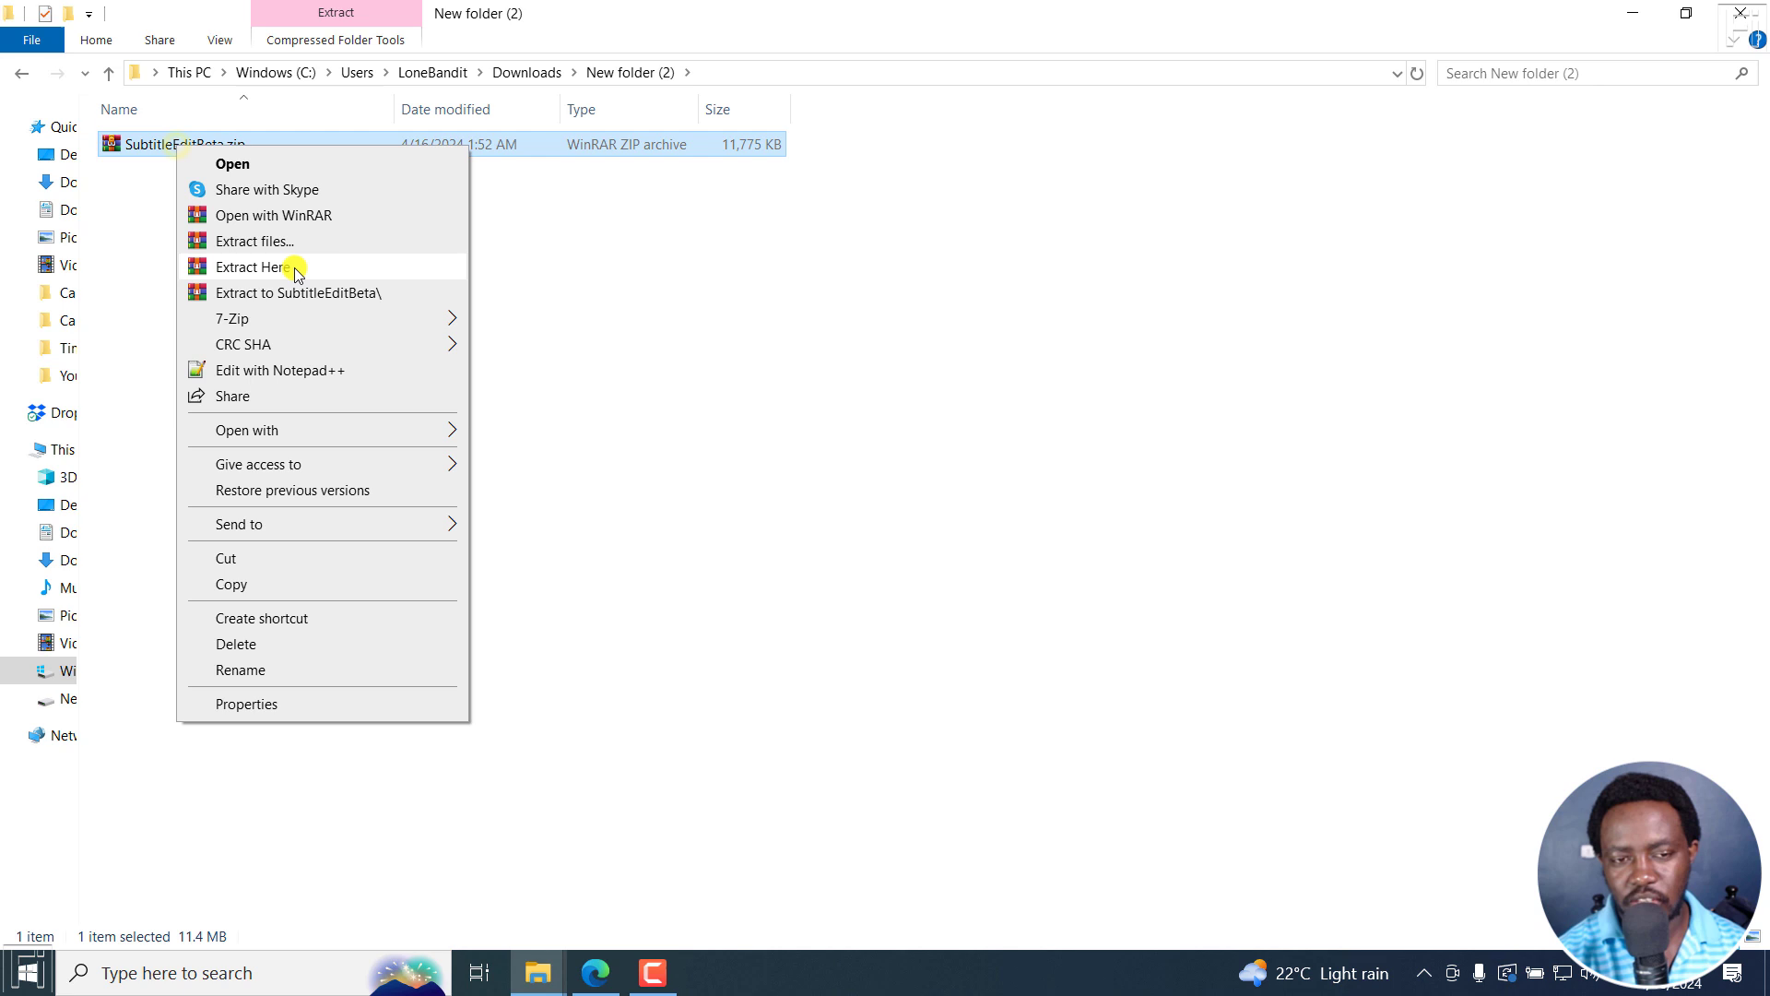
{"action": "left_click", "coordinate": [286, 269]}
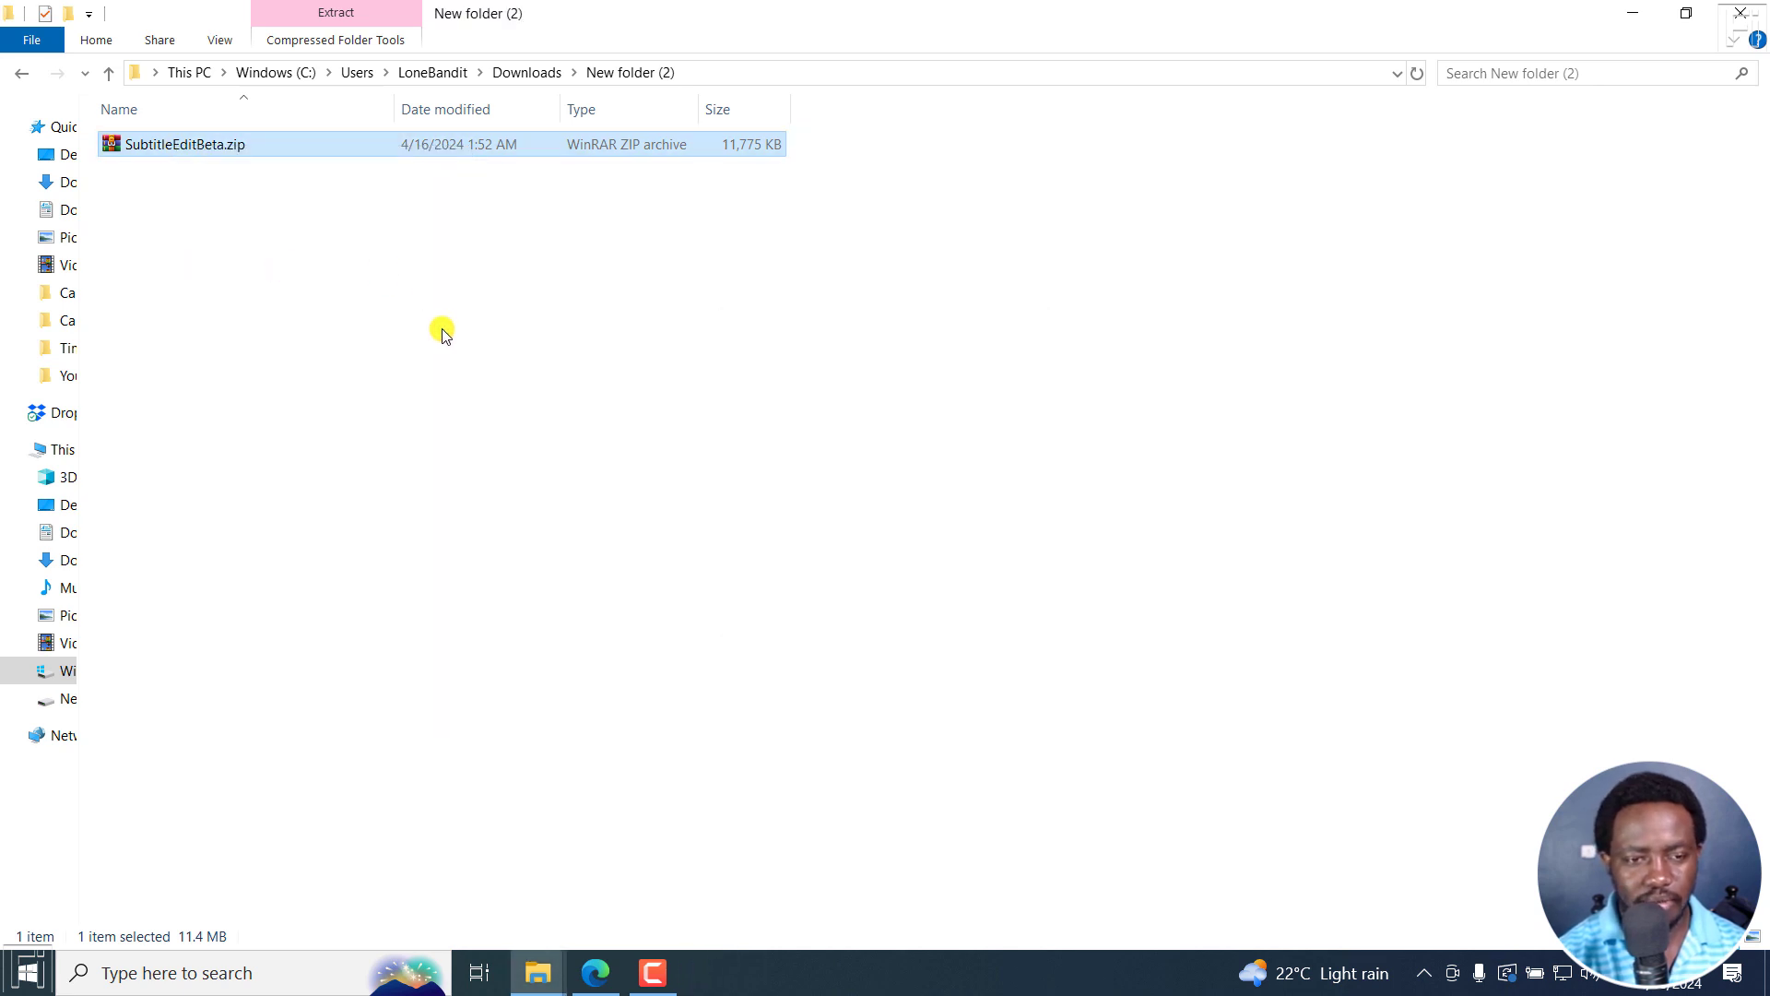
Step: Permanently delete the SubtitleEditBeta.zip archive, leaving the extracted files
{"action": "left_click", "coordinate": [987, 661]}
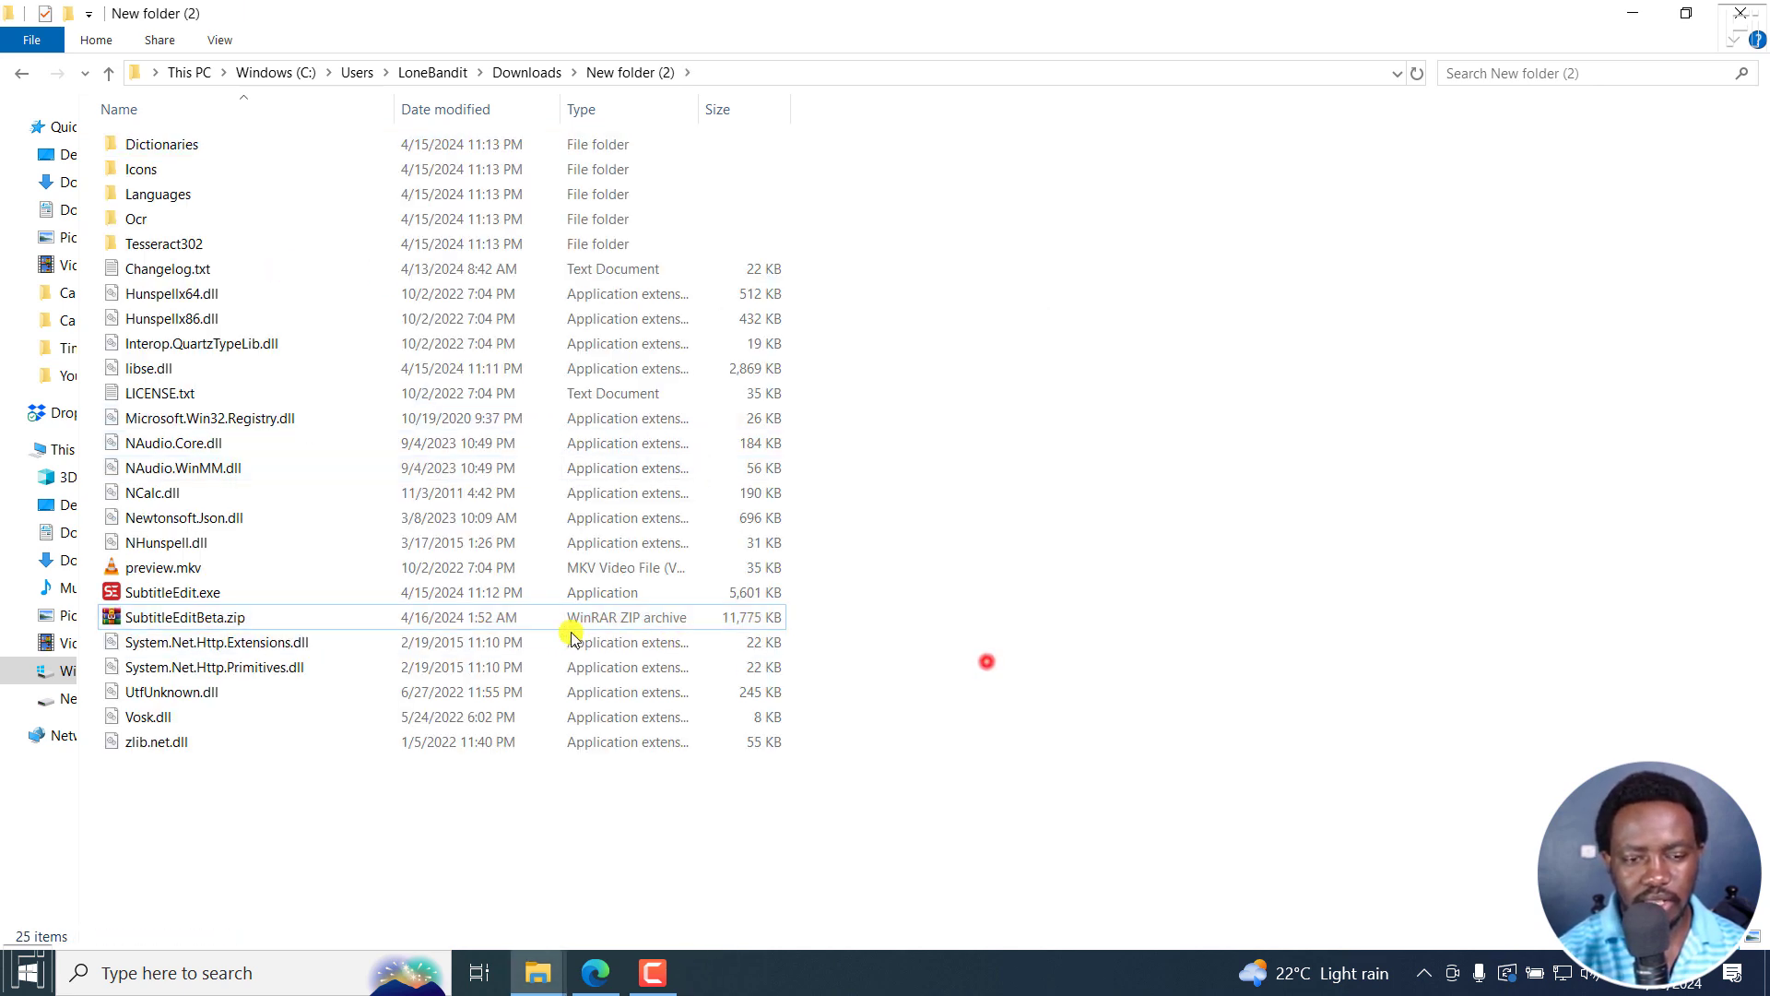
{"action": "left_click", "coordinate": [222, 627]}
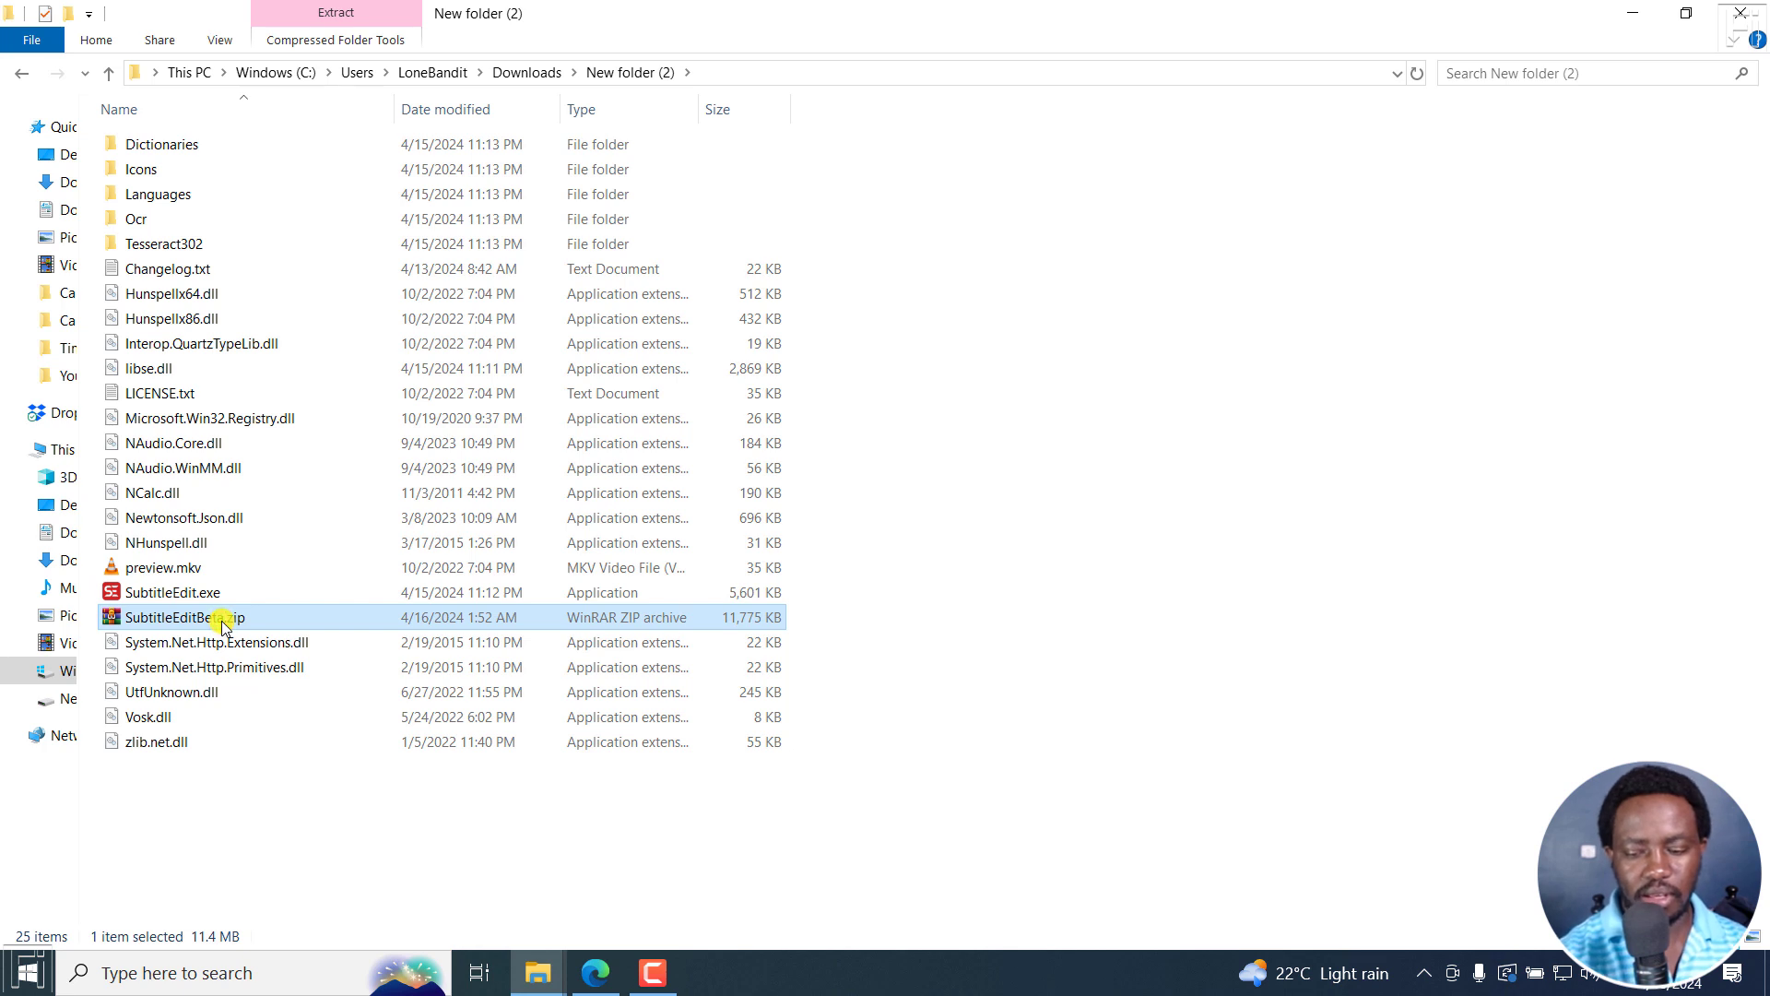
{"action": "key", "text": "shift+Delete"}
{"action": "key", "text": "Return"}
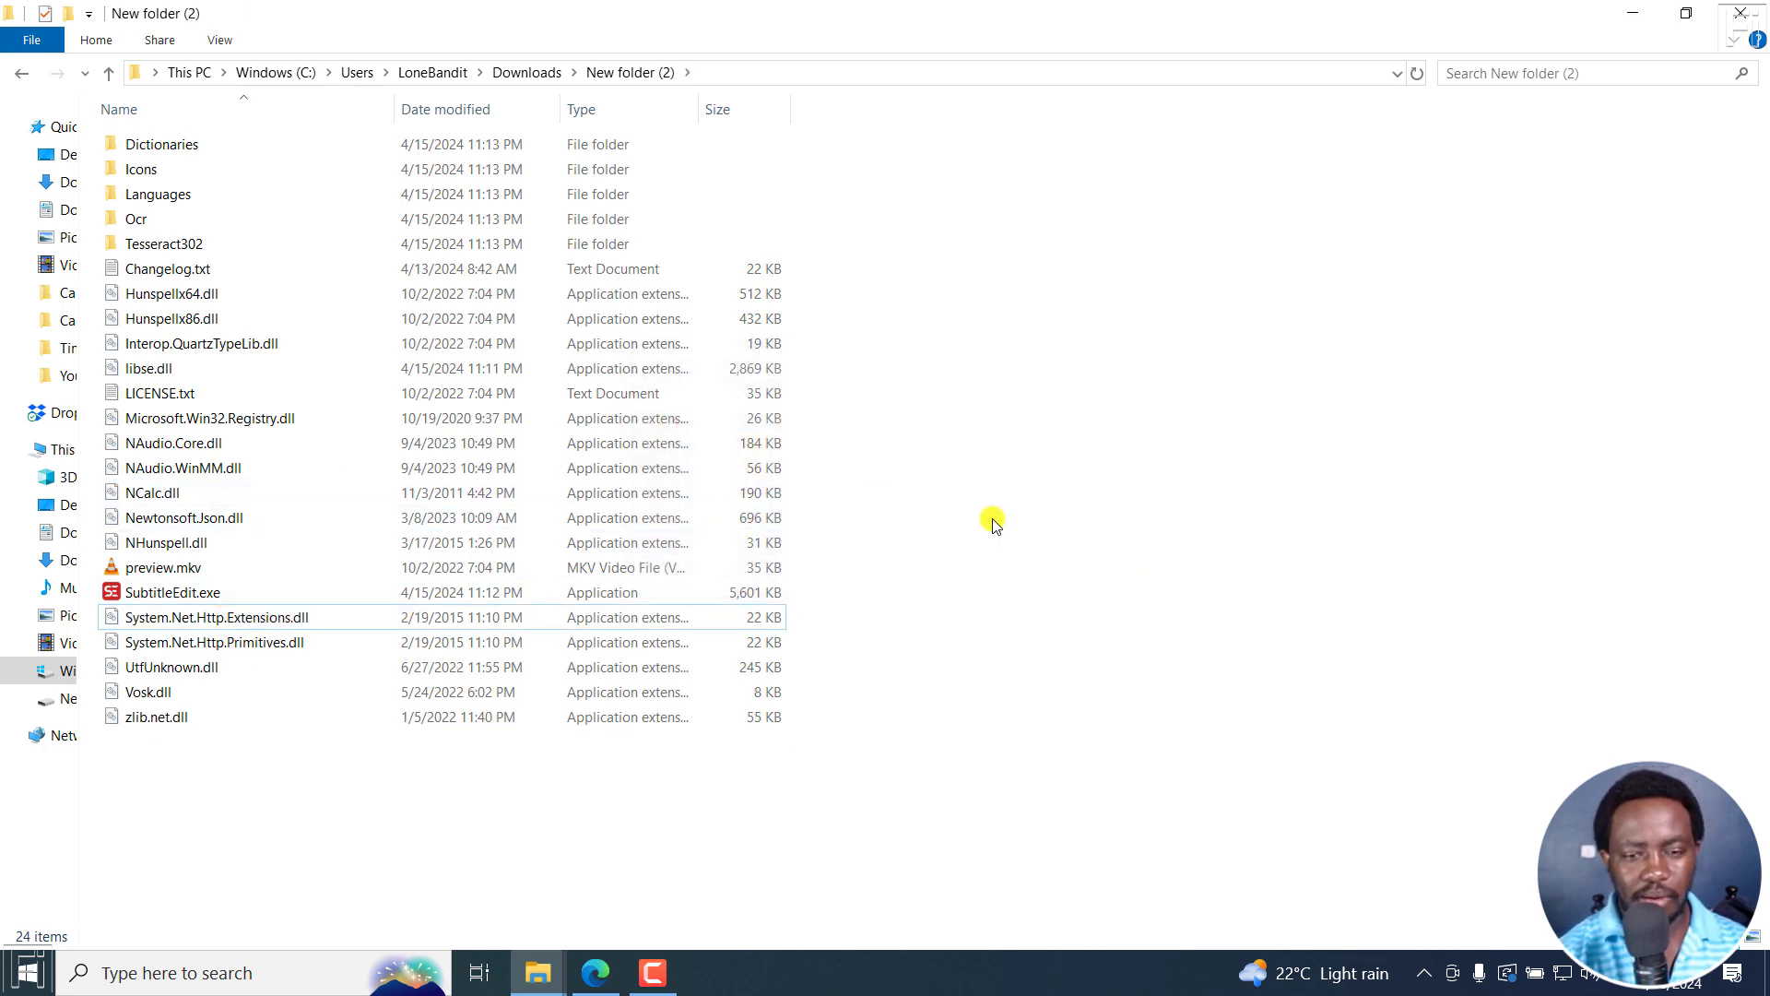
{"action": "left_click", "coordinate": [141, 595]}
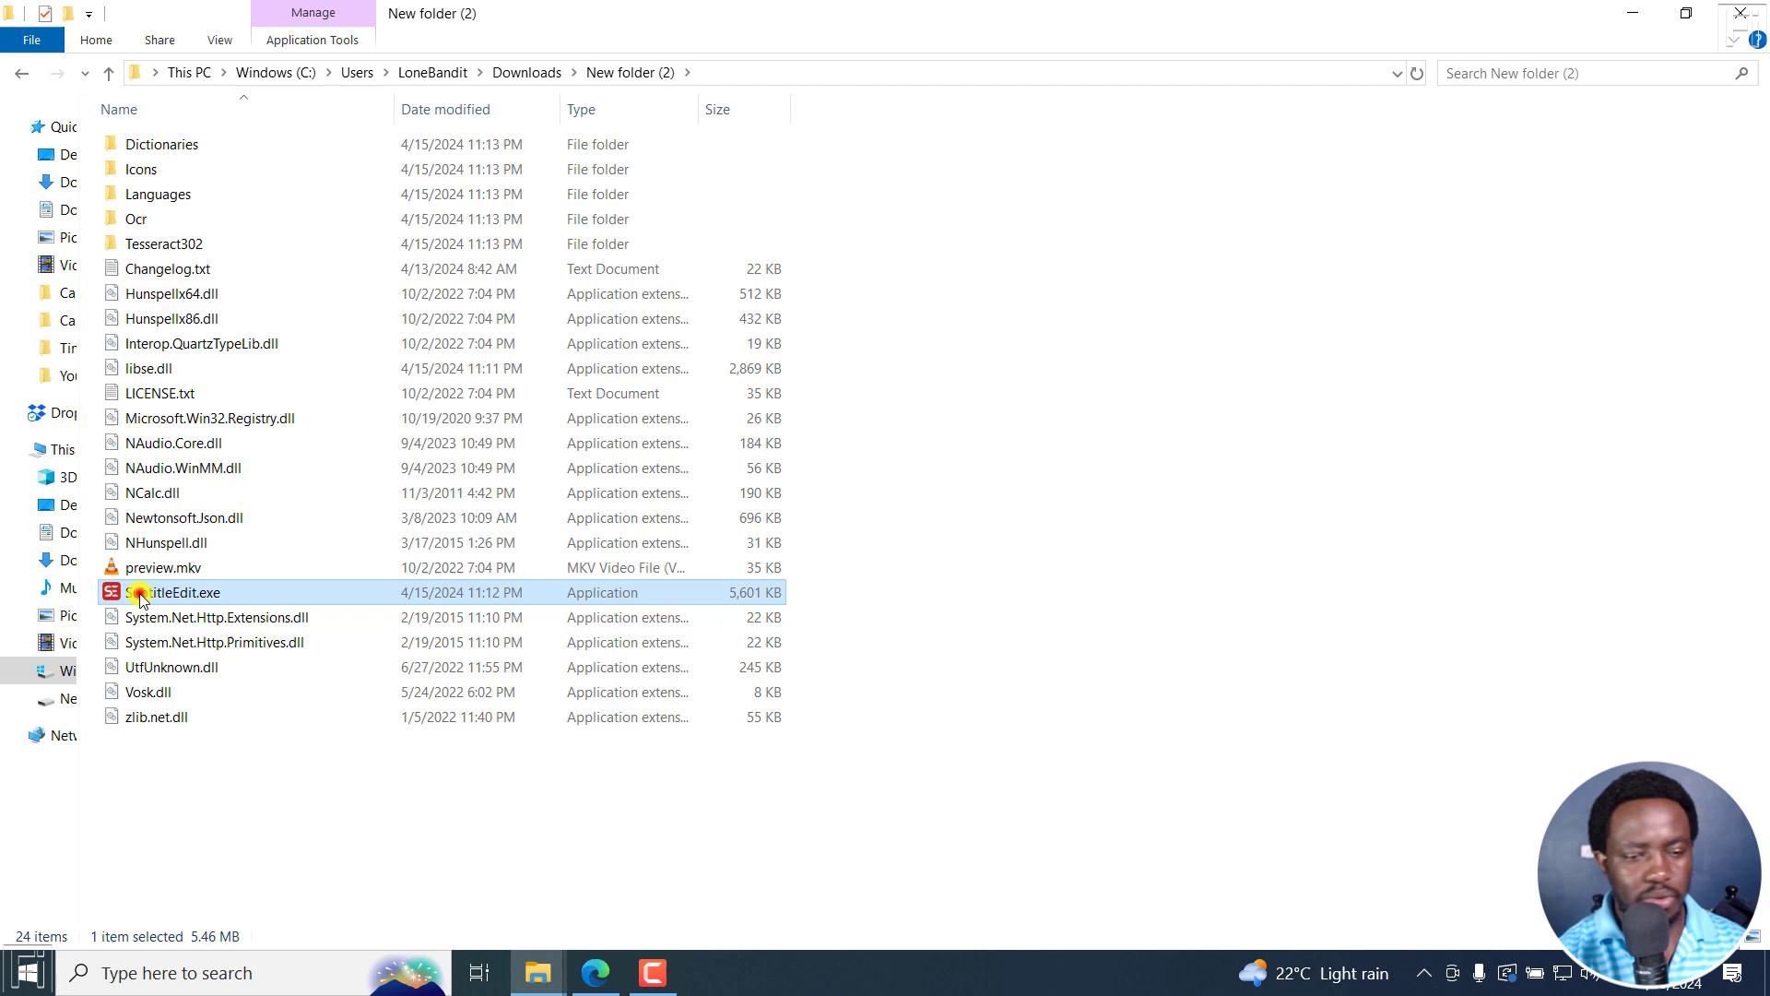
Step: Launch SubtitleEdit.exe maximized and download the mpv lib from Settings > Video player
{"action": "double_click", "coordinate": [139, 595]}
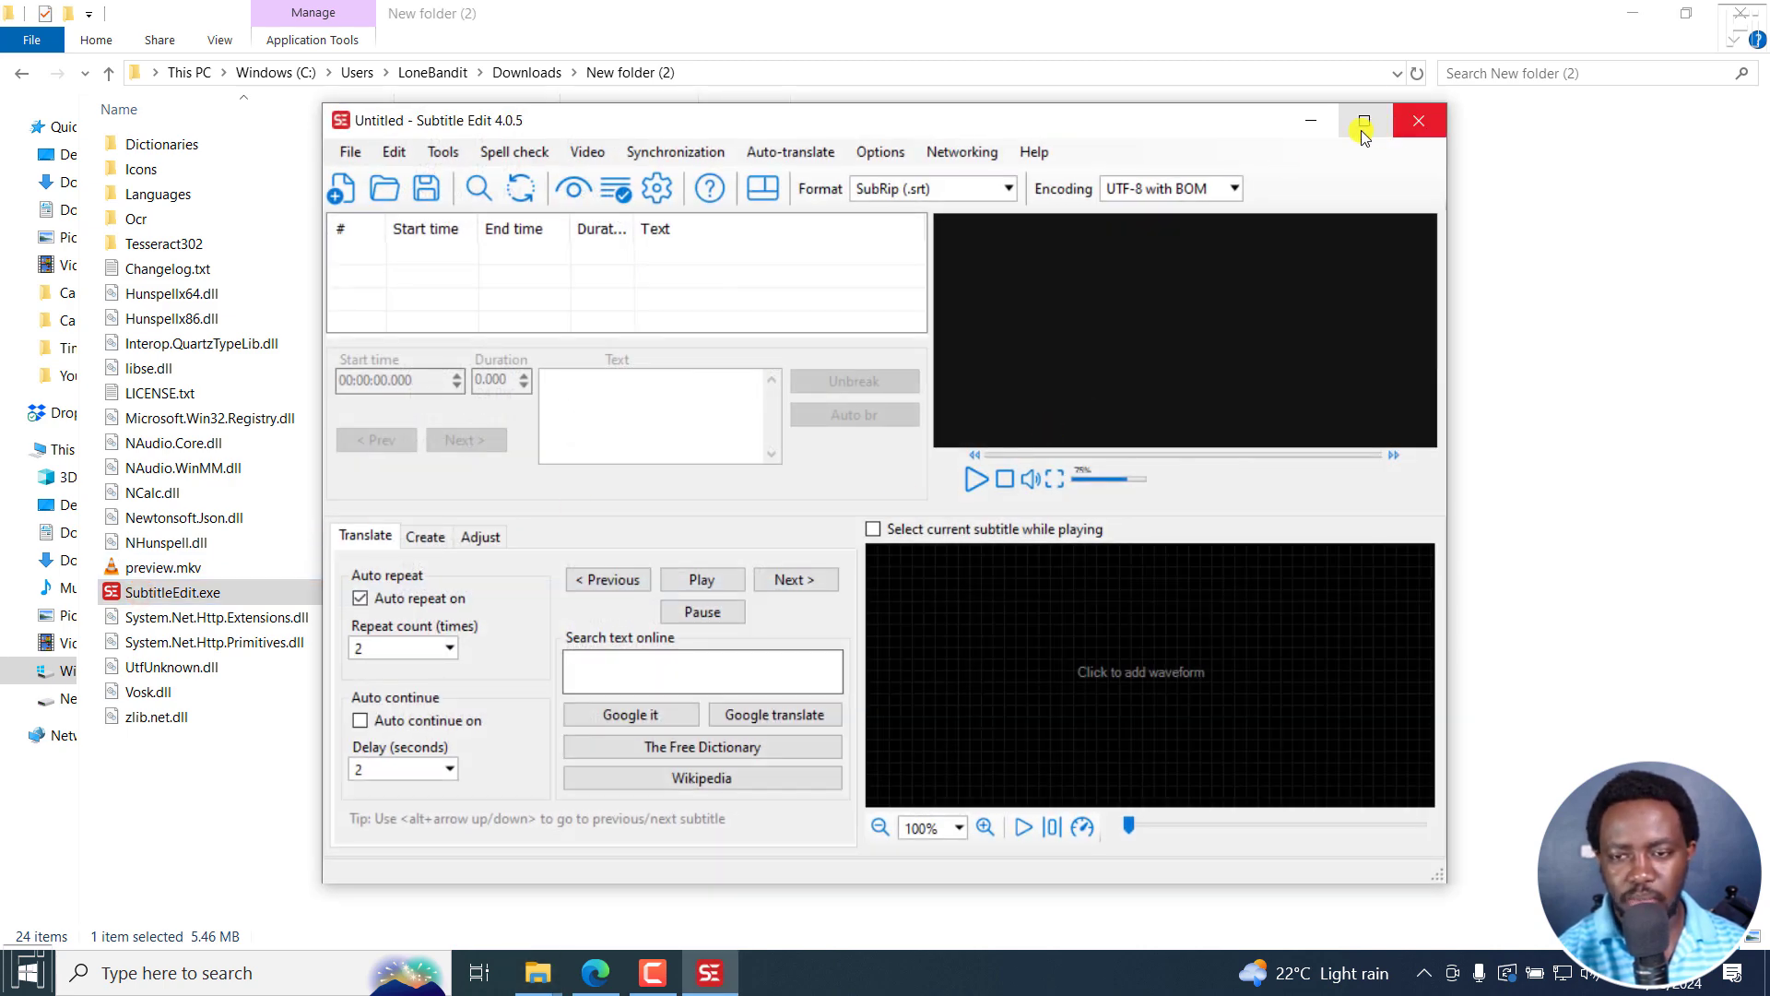
{"action": "left_click", "coordinate": [1355, 122]}
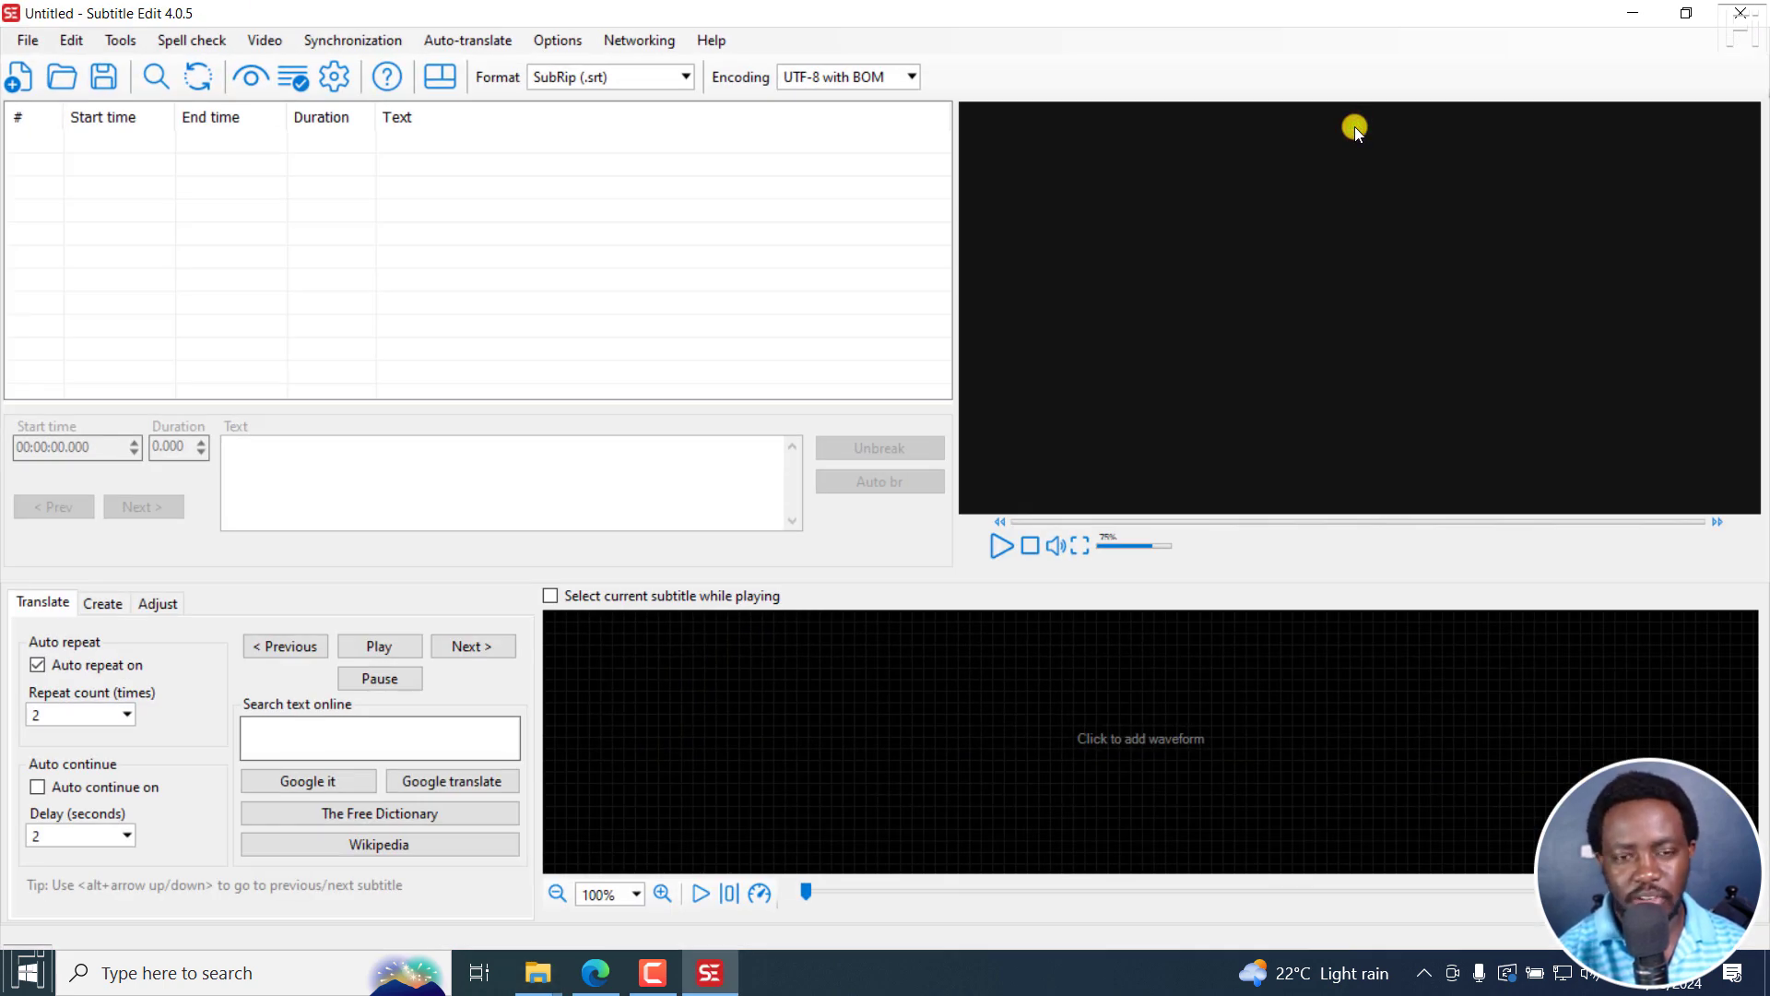
{"action": "left_click", "coordinate": [558, 39]}
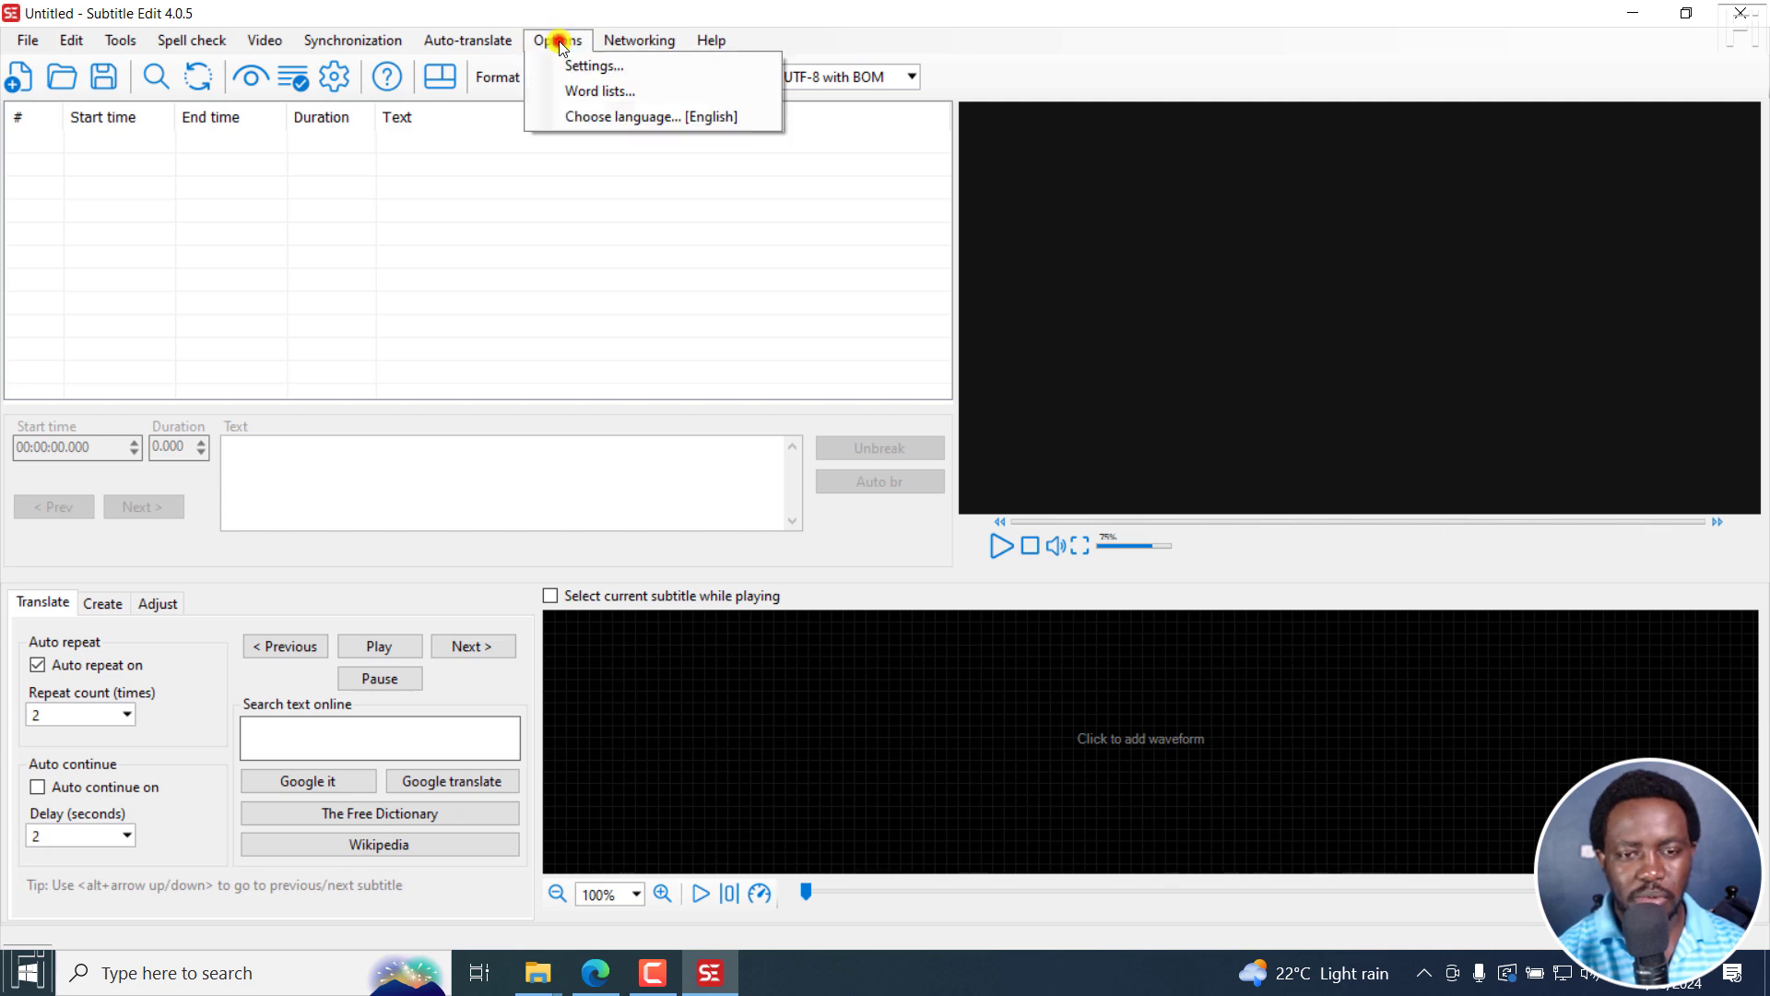
{"action": "left_click", "coordinate": [578, 66]}
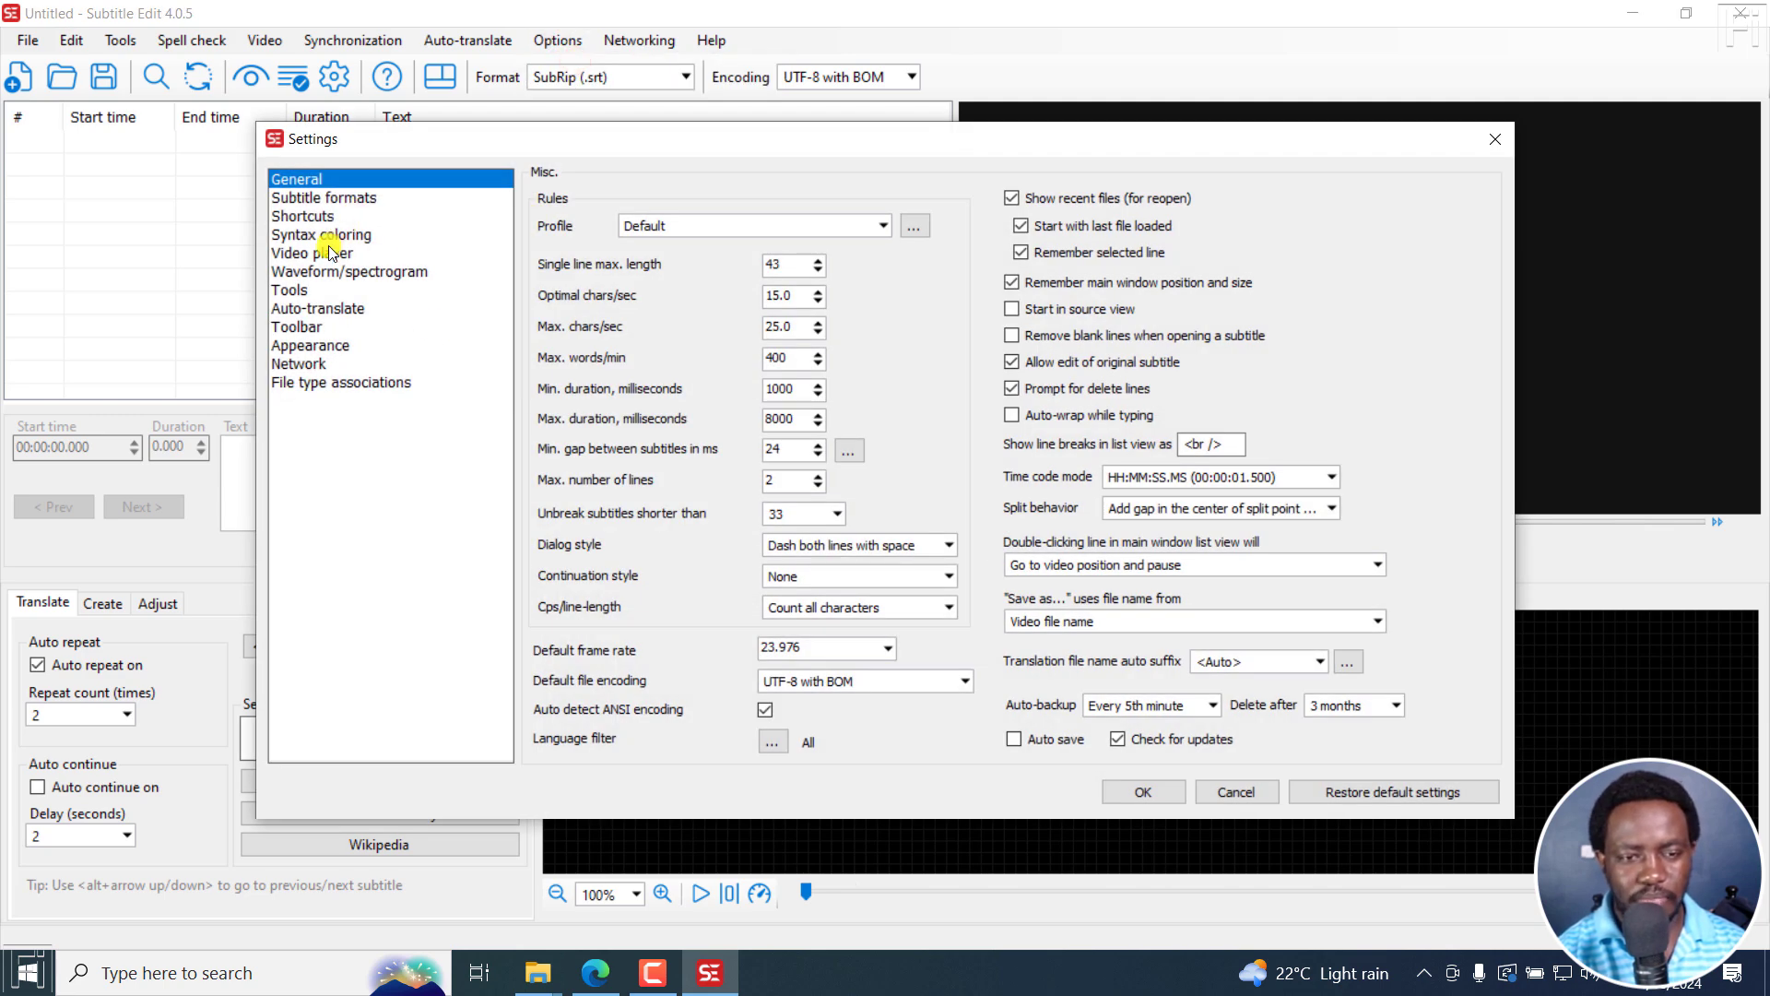
{"action": "left_click", "coordinate": [313, 257]}
{"action": "left_click", "coordinate": [1204, 202]}
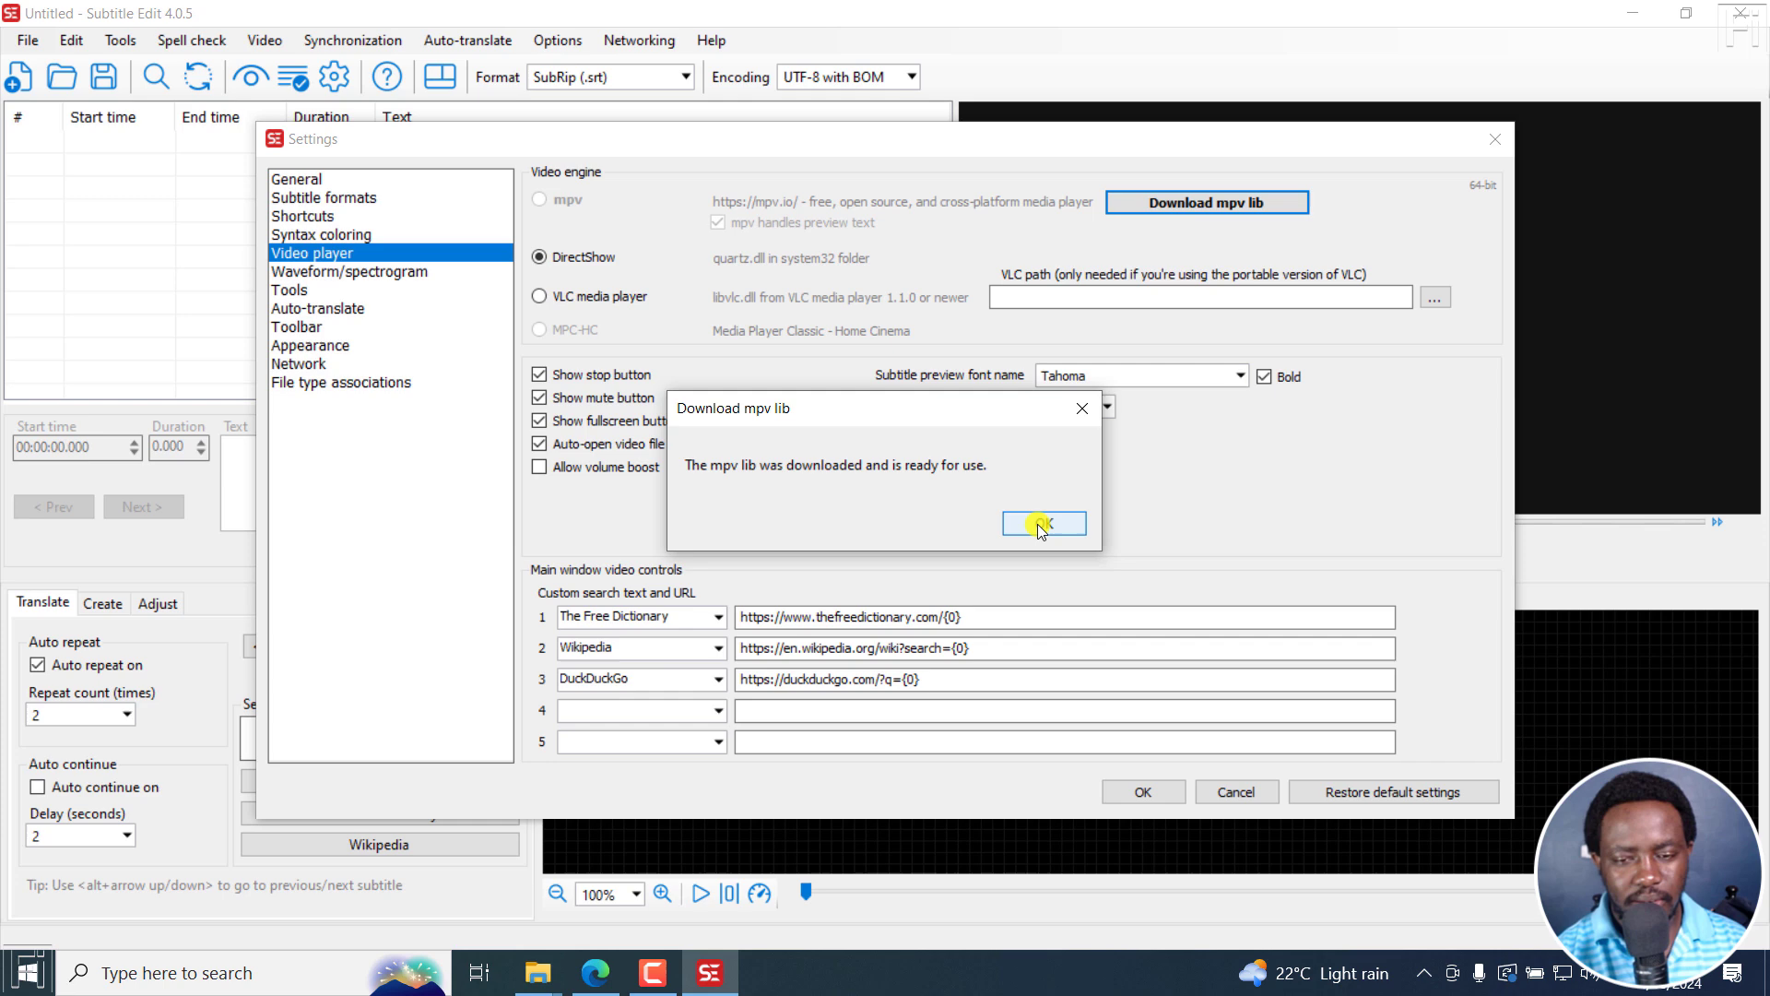
{"action": "left_click", "coordinate": [1040, 527]}
{"action": "left_click", "coordinate": [1143, 793]}
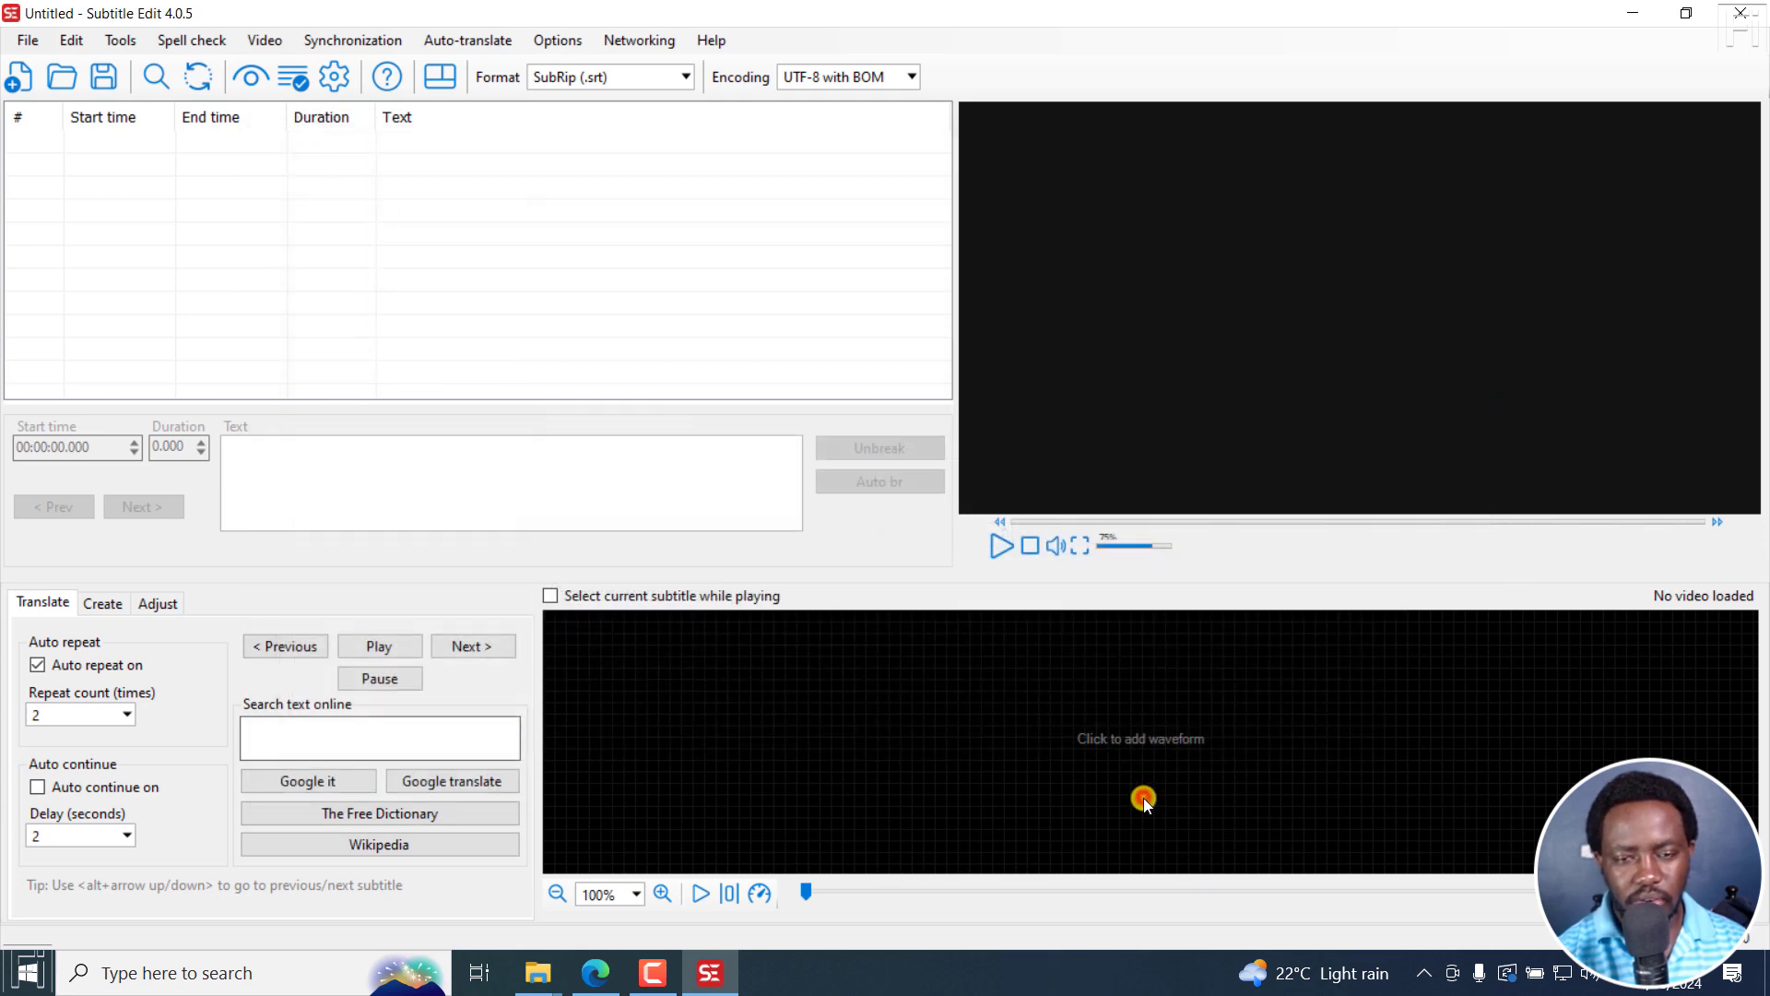
Step: Start Video > Audio to text (Whisper) and accept downloading FFmpeg
{"action": "left_click", "coordinate": [266, 41]}
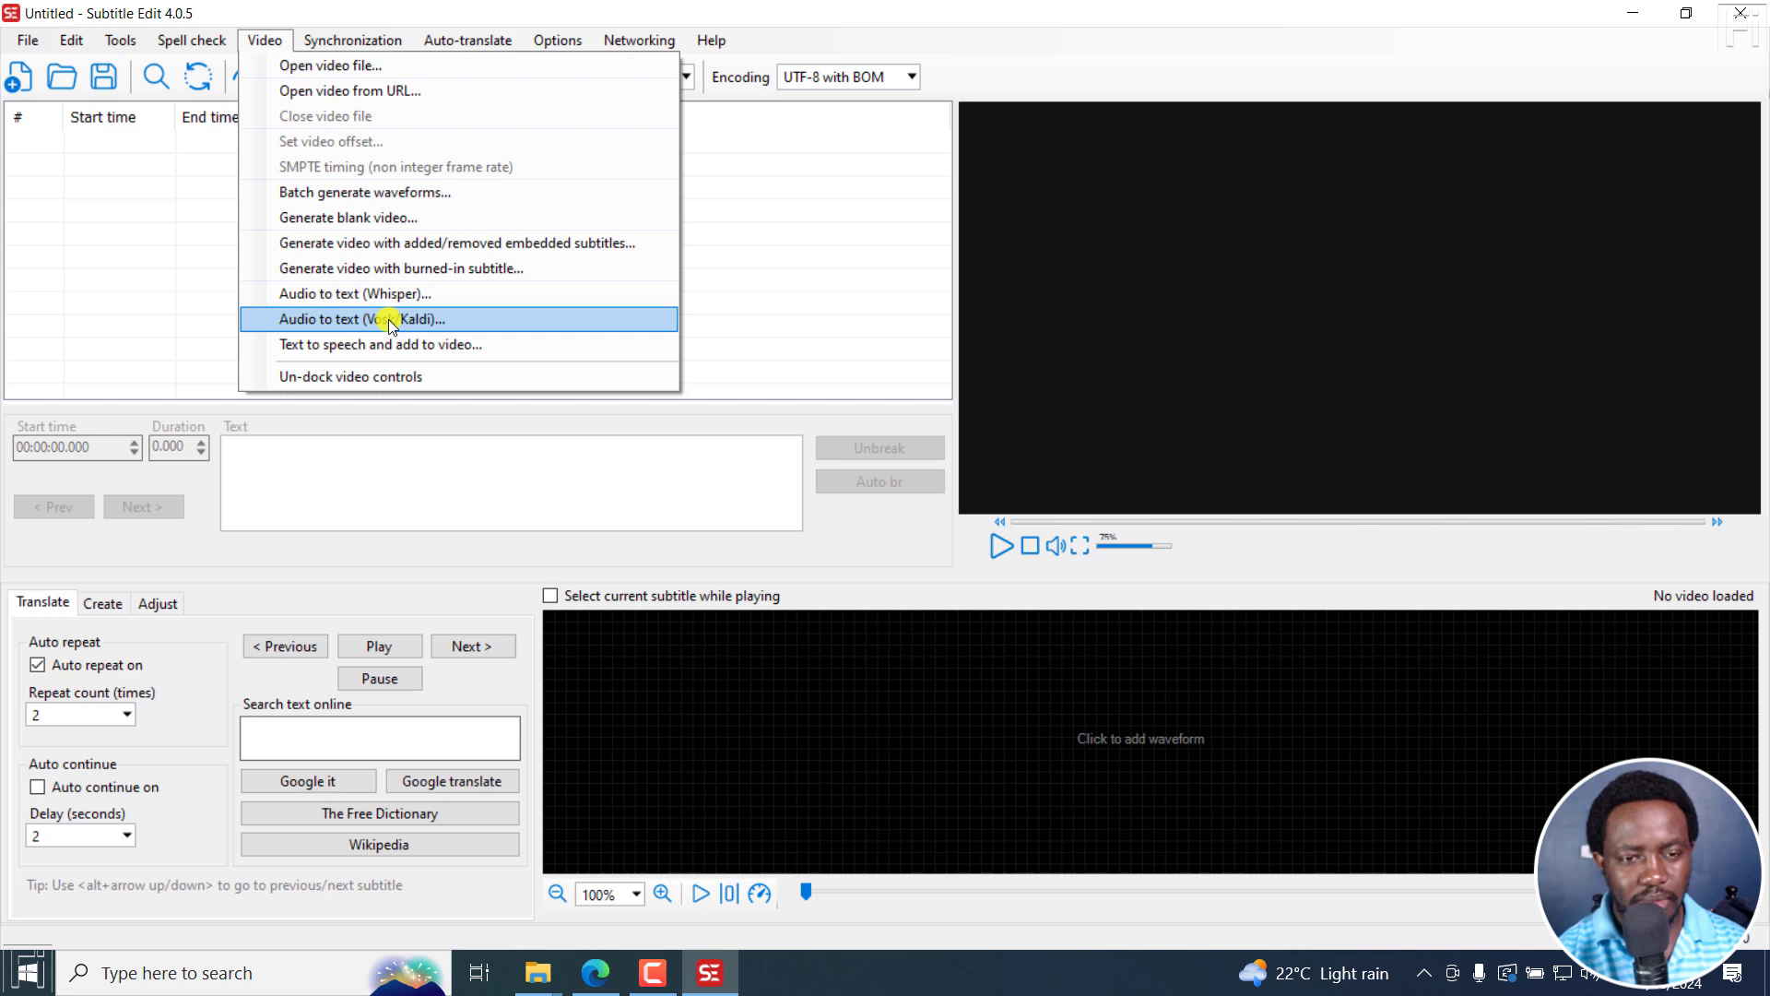
{"action": "left_click", "coordinate": [299, 295]}
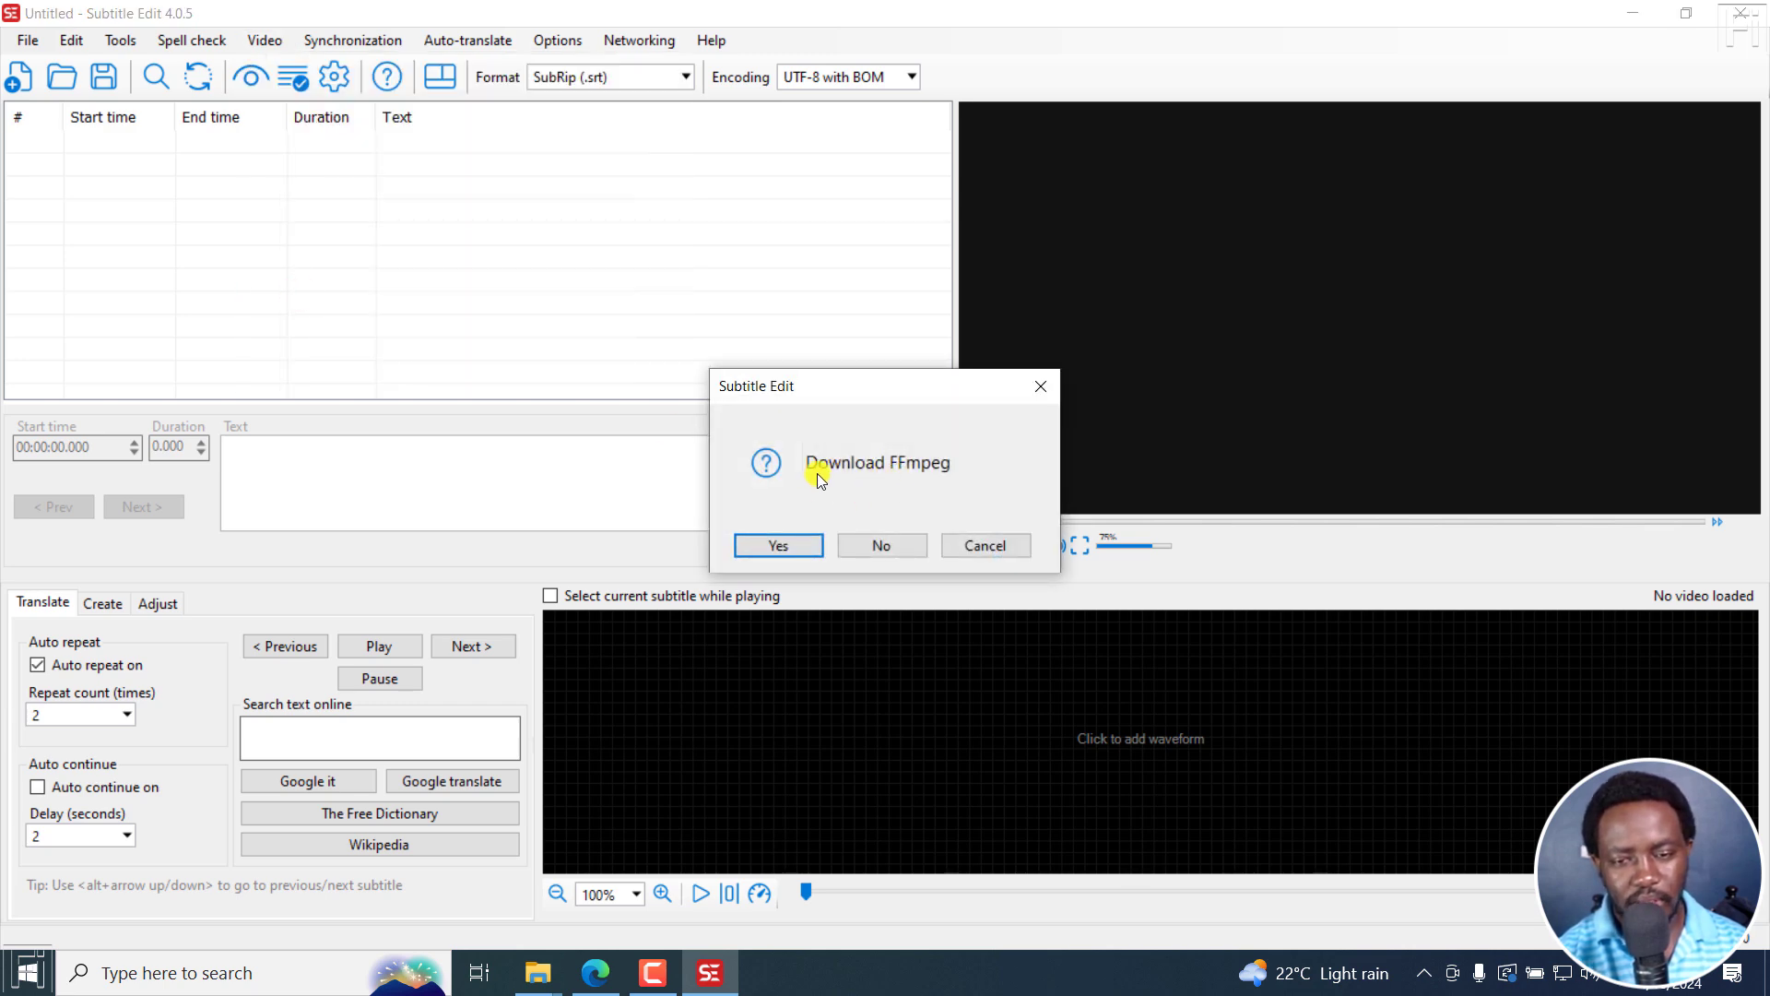
{"action": "left_click", "coordinate": [773, 545]}
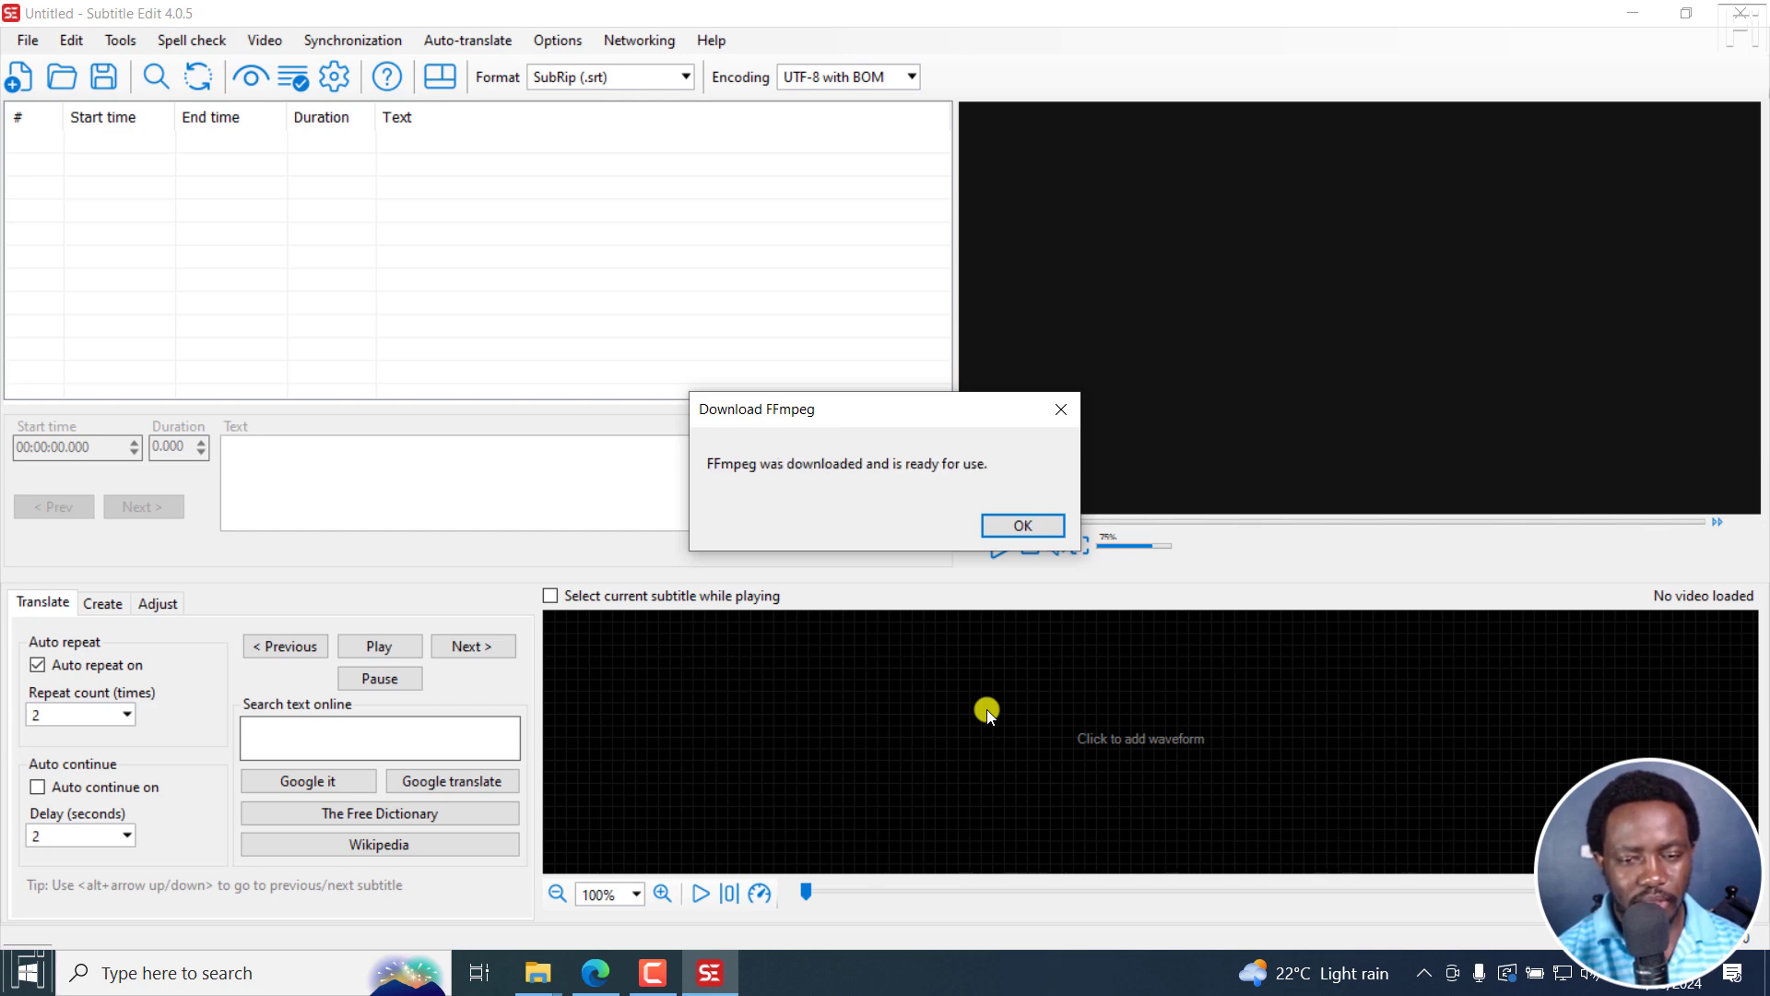
Step: Decline Faster-Whisper and switch the engine to Const-me, downloading it
{"action": "left_click", "coordinate": [1024, 526]}
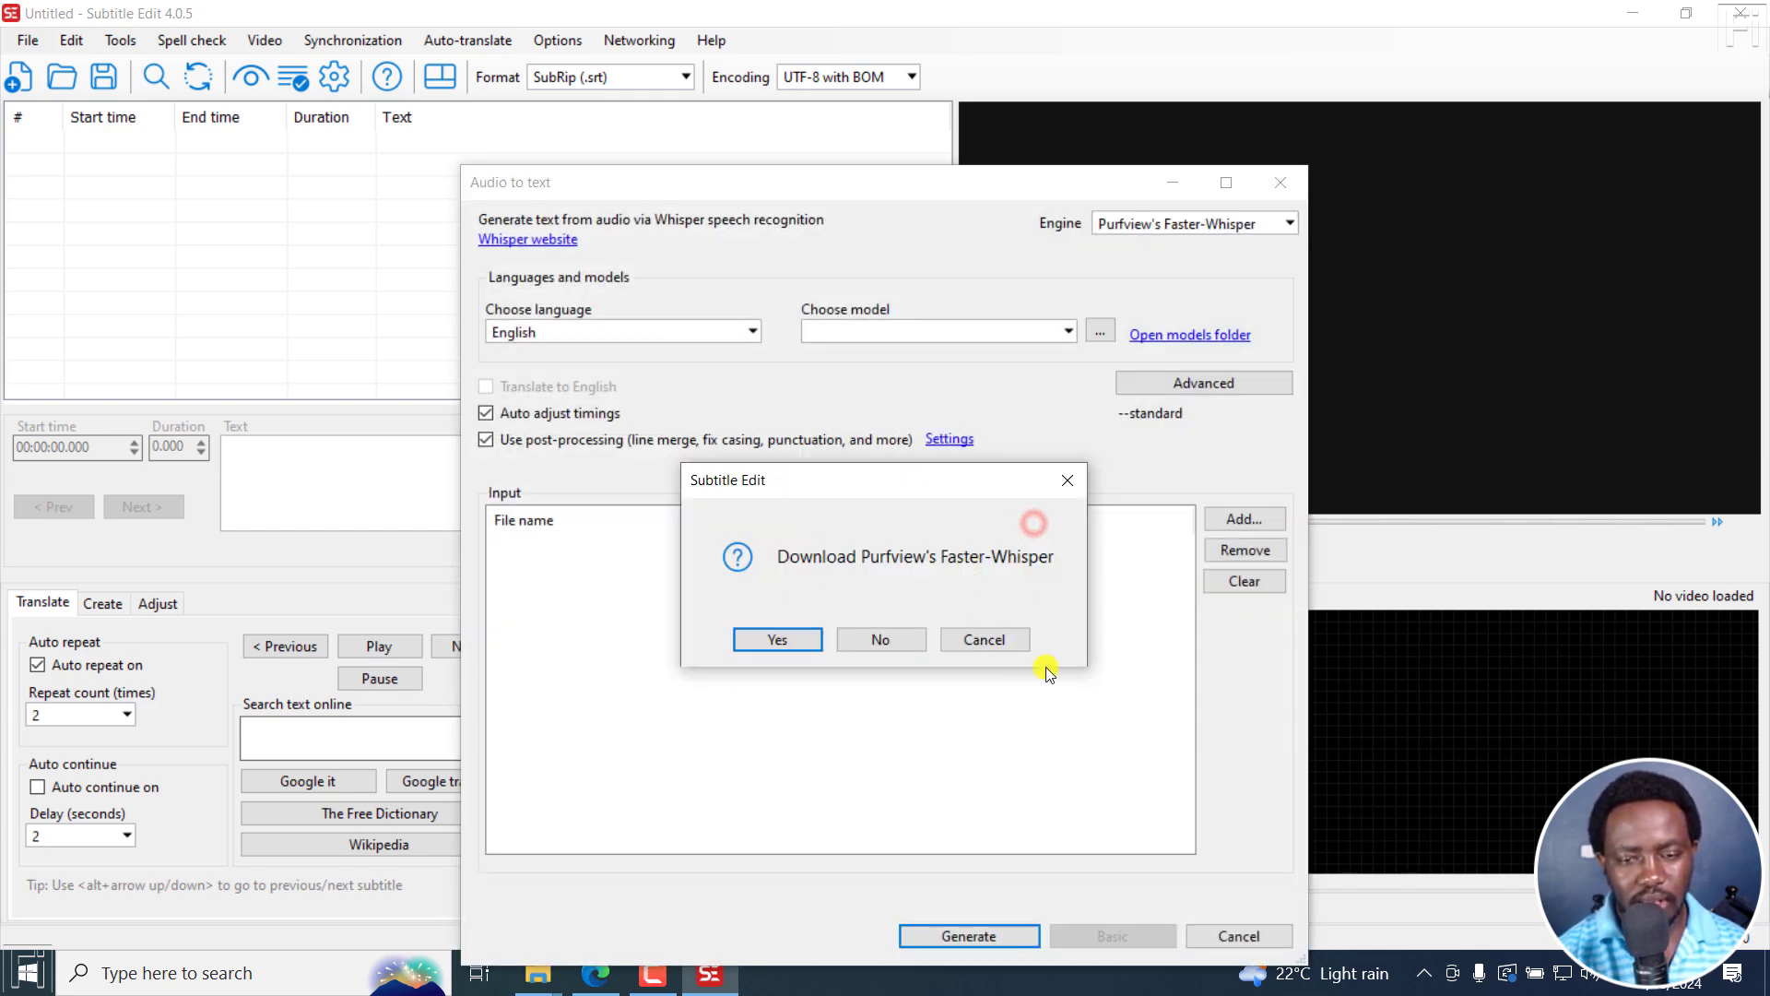
{"action": "left_click", "coordinate": [1003, 638]}
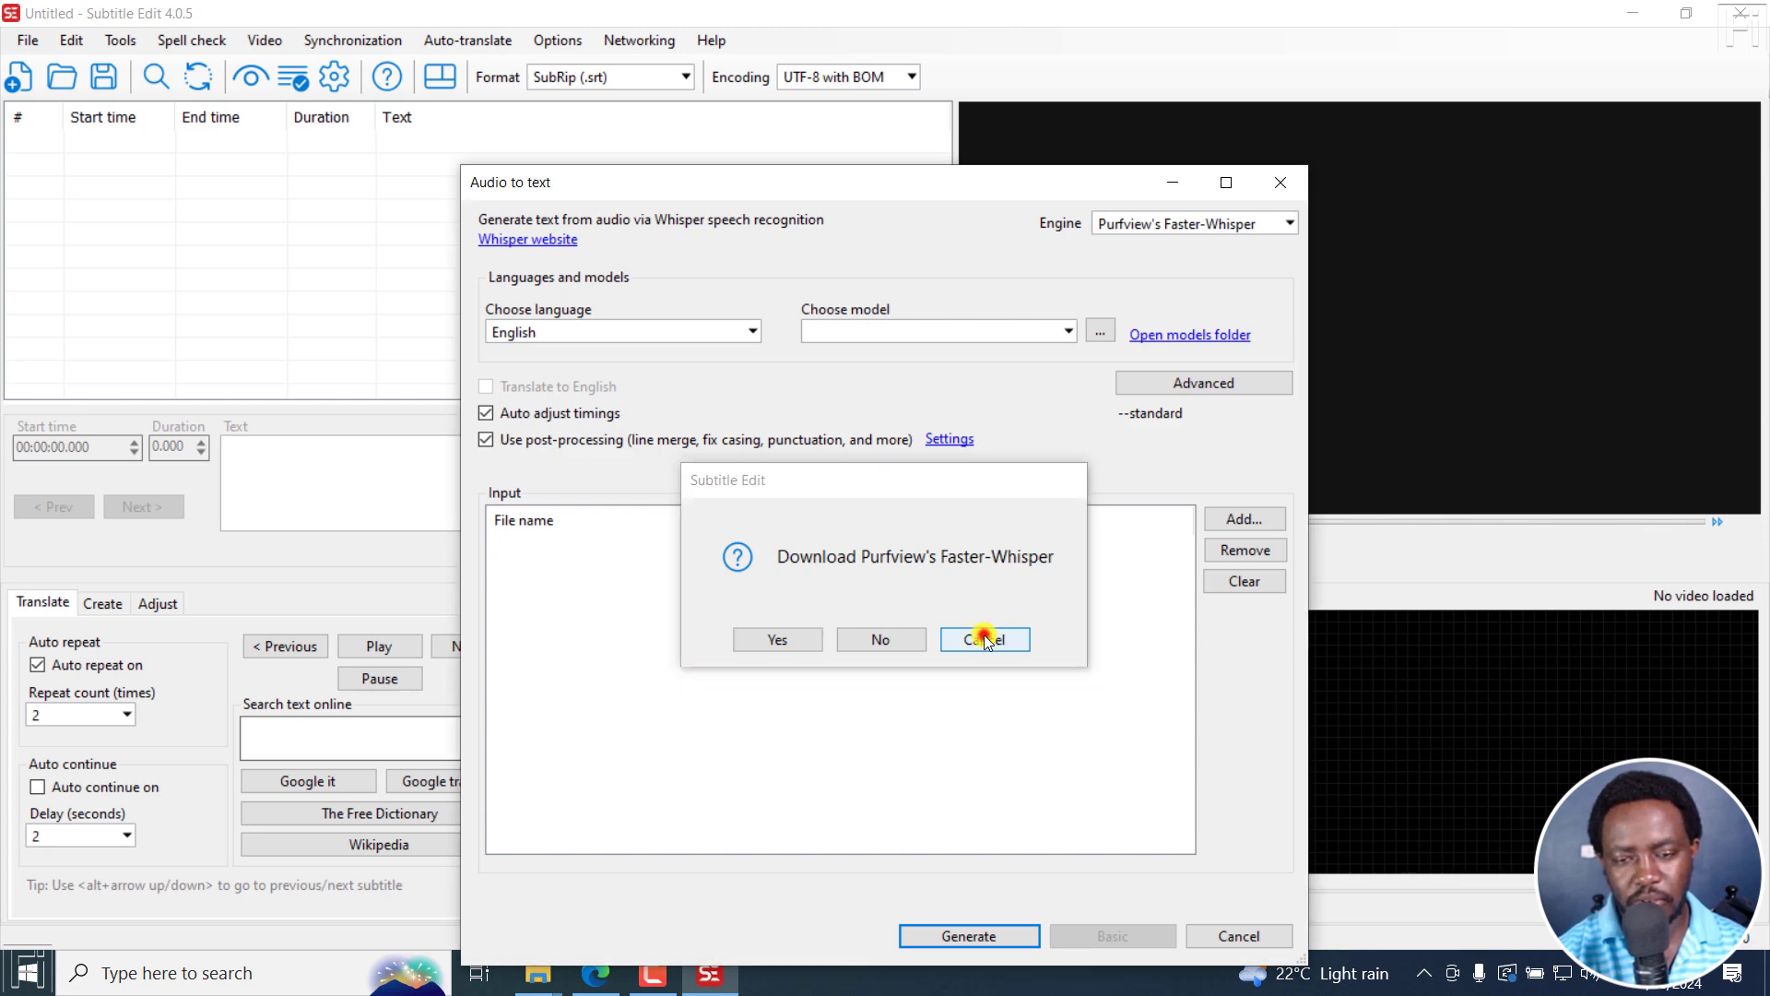
{"action": "left_click", "coordinate": [1286, 217]}
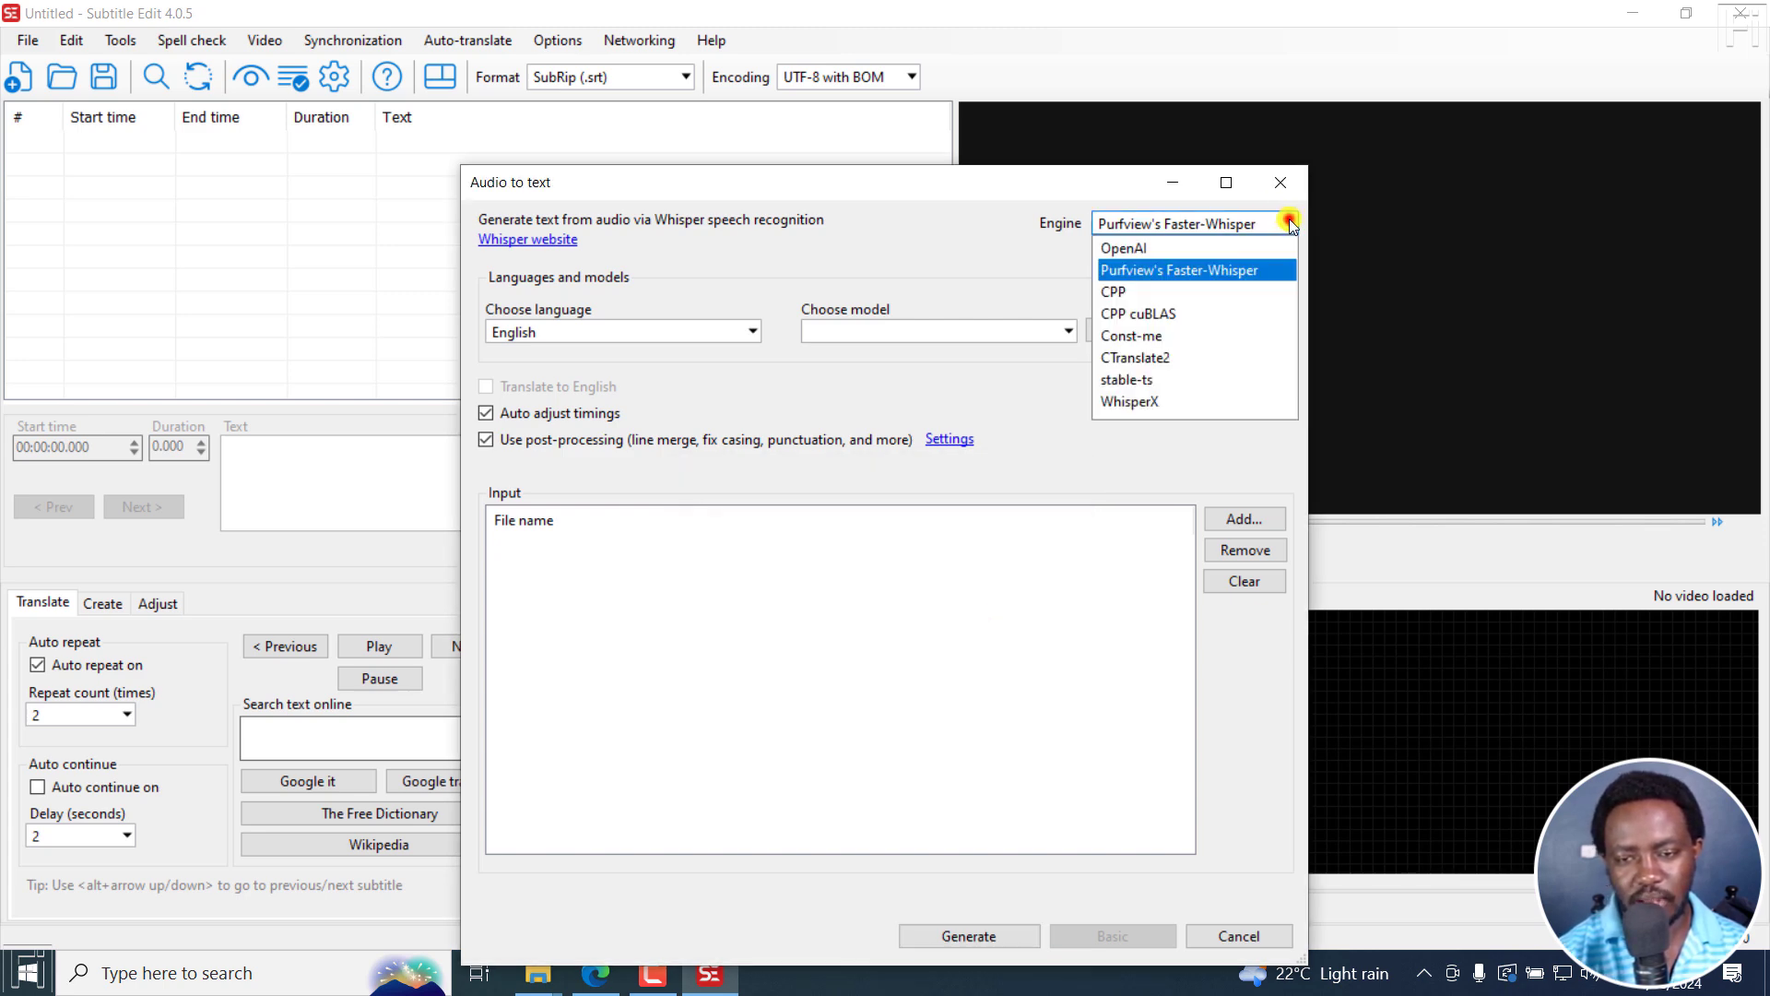
{"action": "left_click", "coordinate": [1125, 335]}
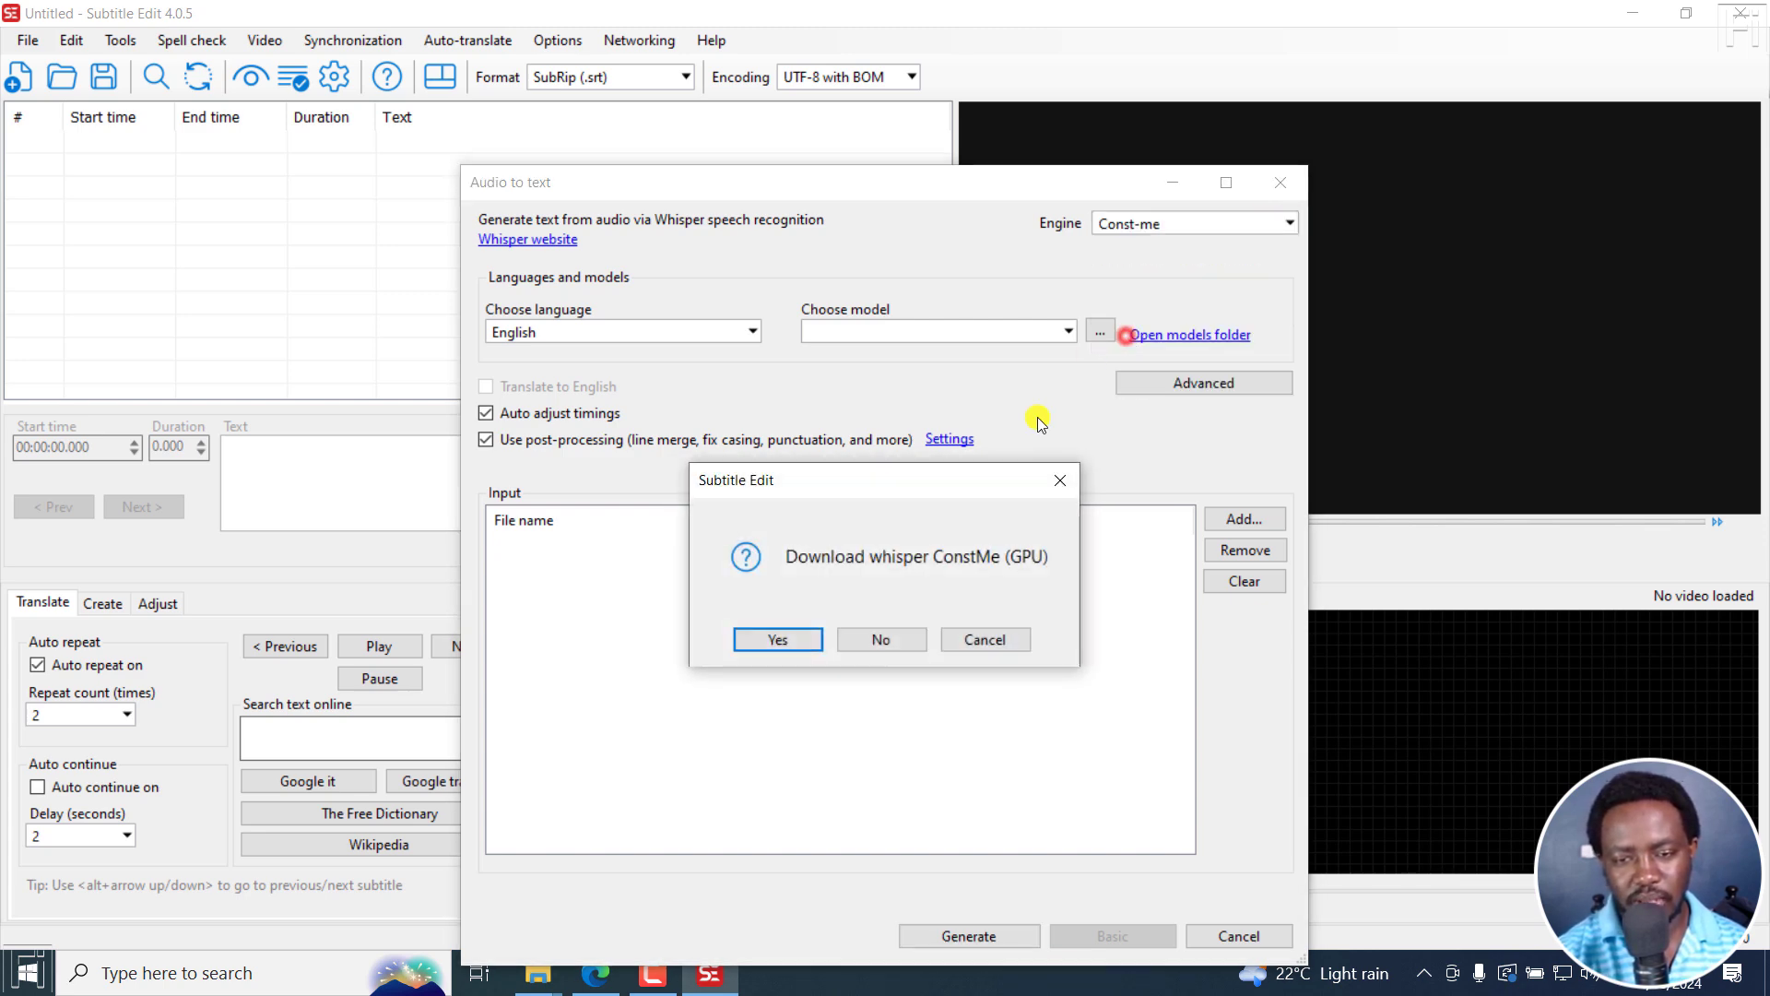
{"action": "left_click", "coordinate": [758, 639]}
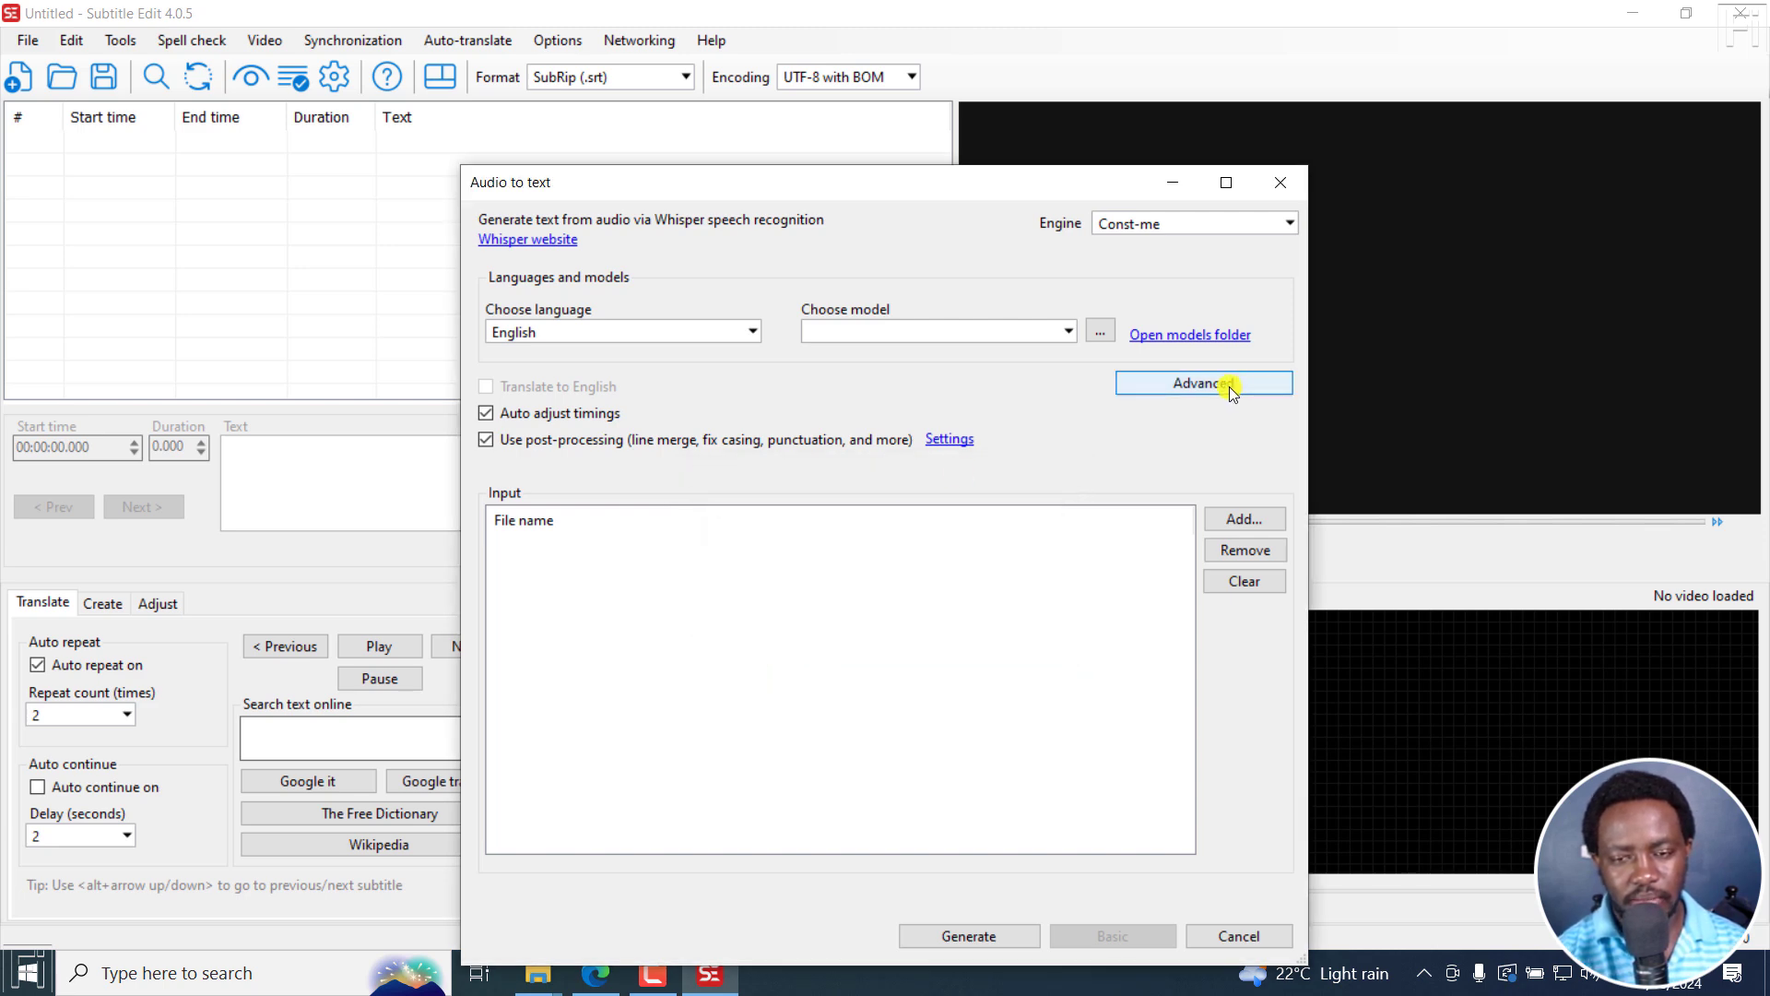
Step: Download the Whisper base (141 MB) model
{"action": "left_click", "coordinate": [1102, 330]}
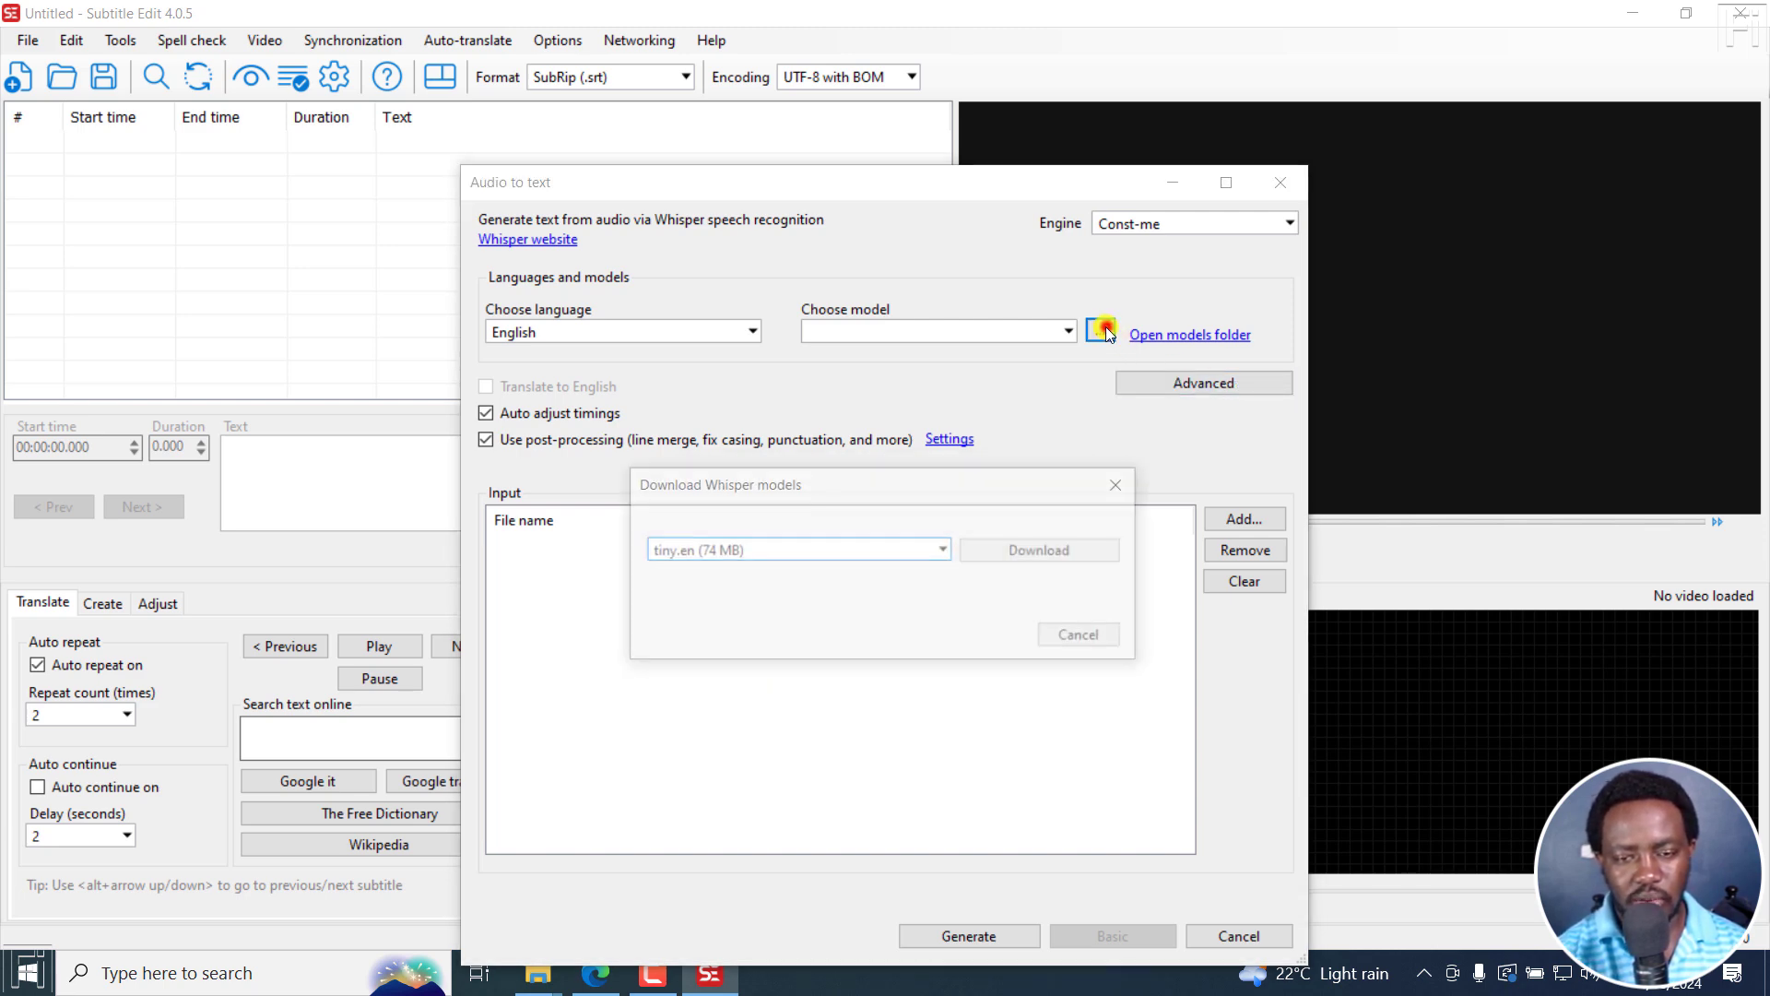
{"action": "left_click", "coordinate": [941, 550]}
{"action": "left_click", "coordinate": [697, 640]}
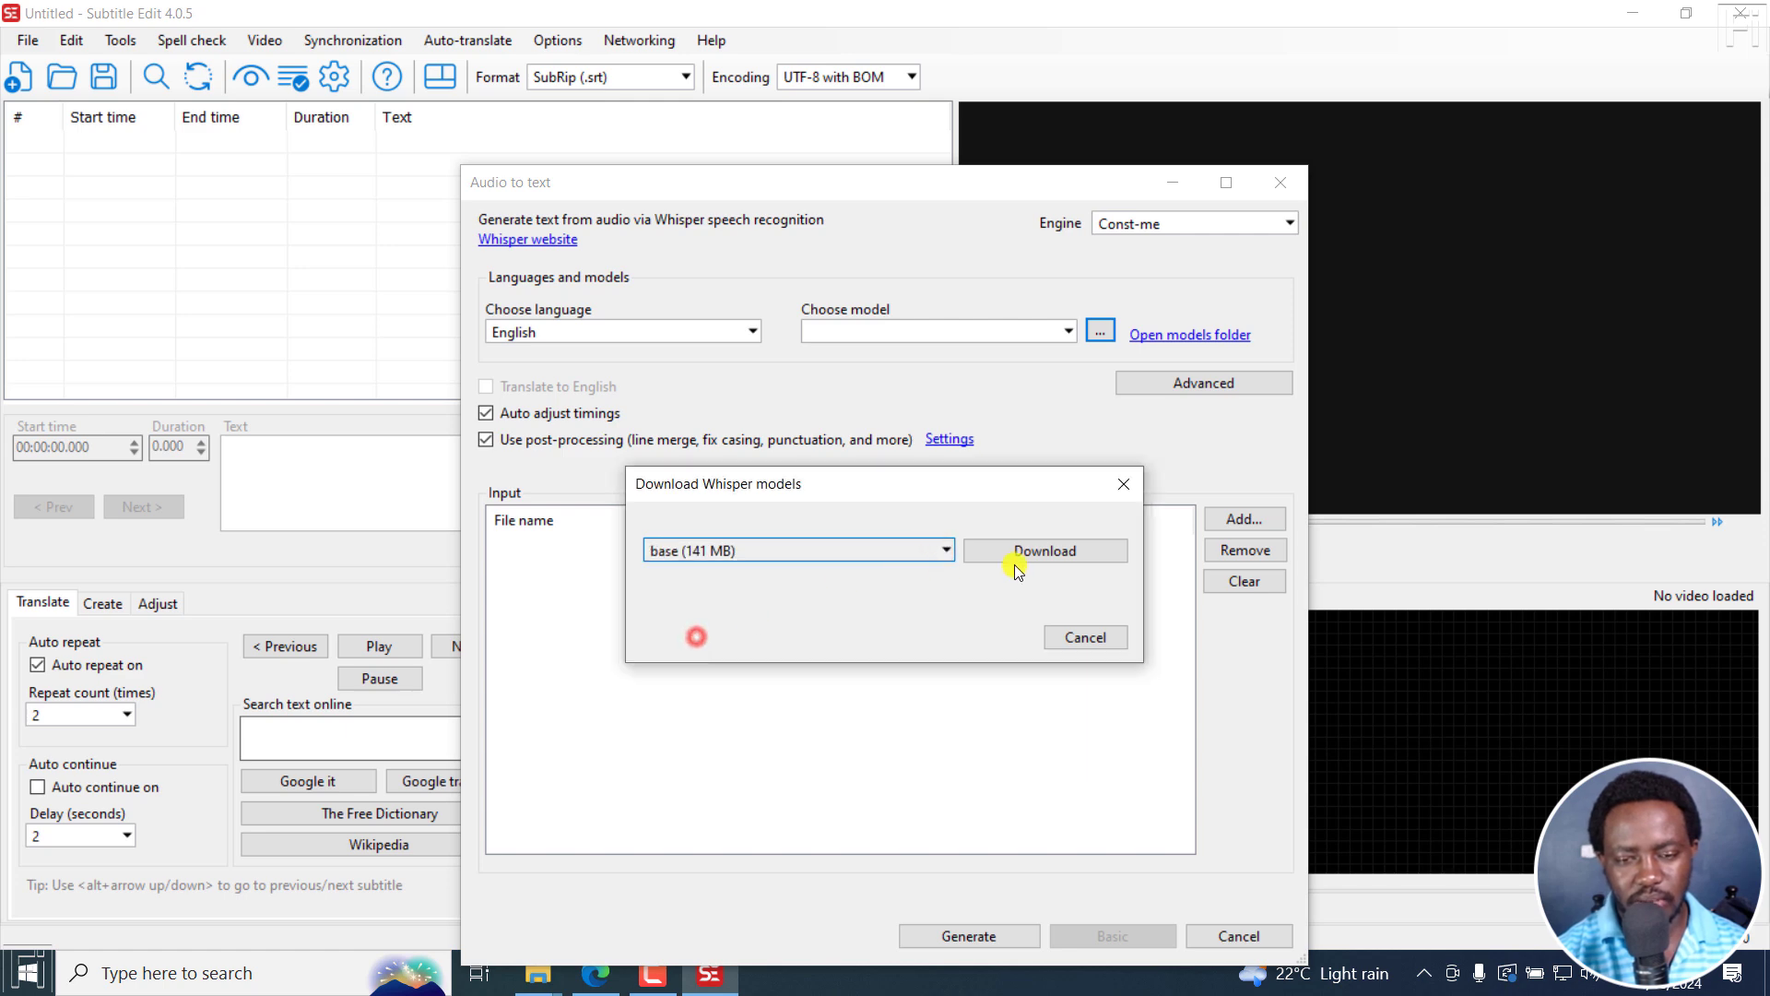
{"action": "left_click", "coordinate": [1021, 560]}
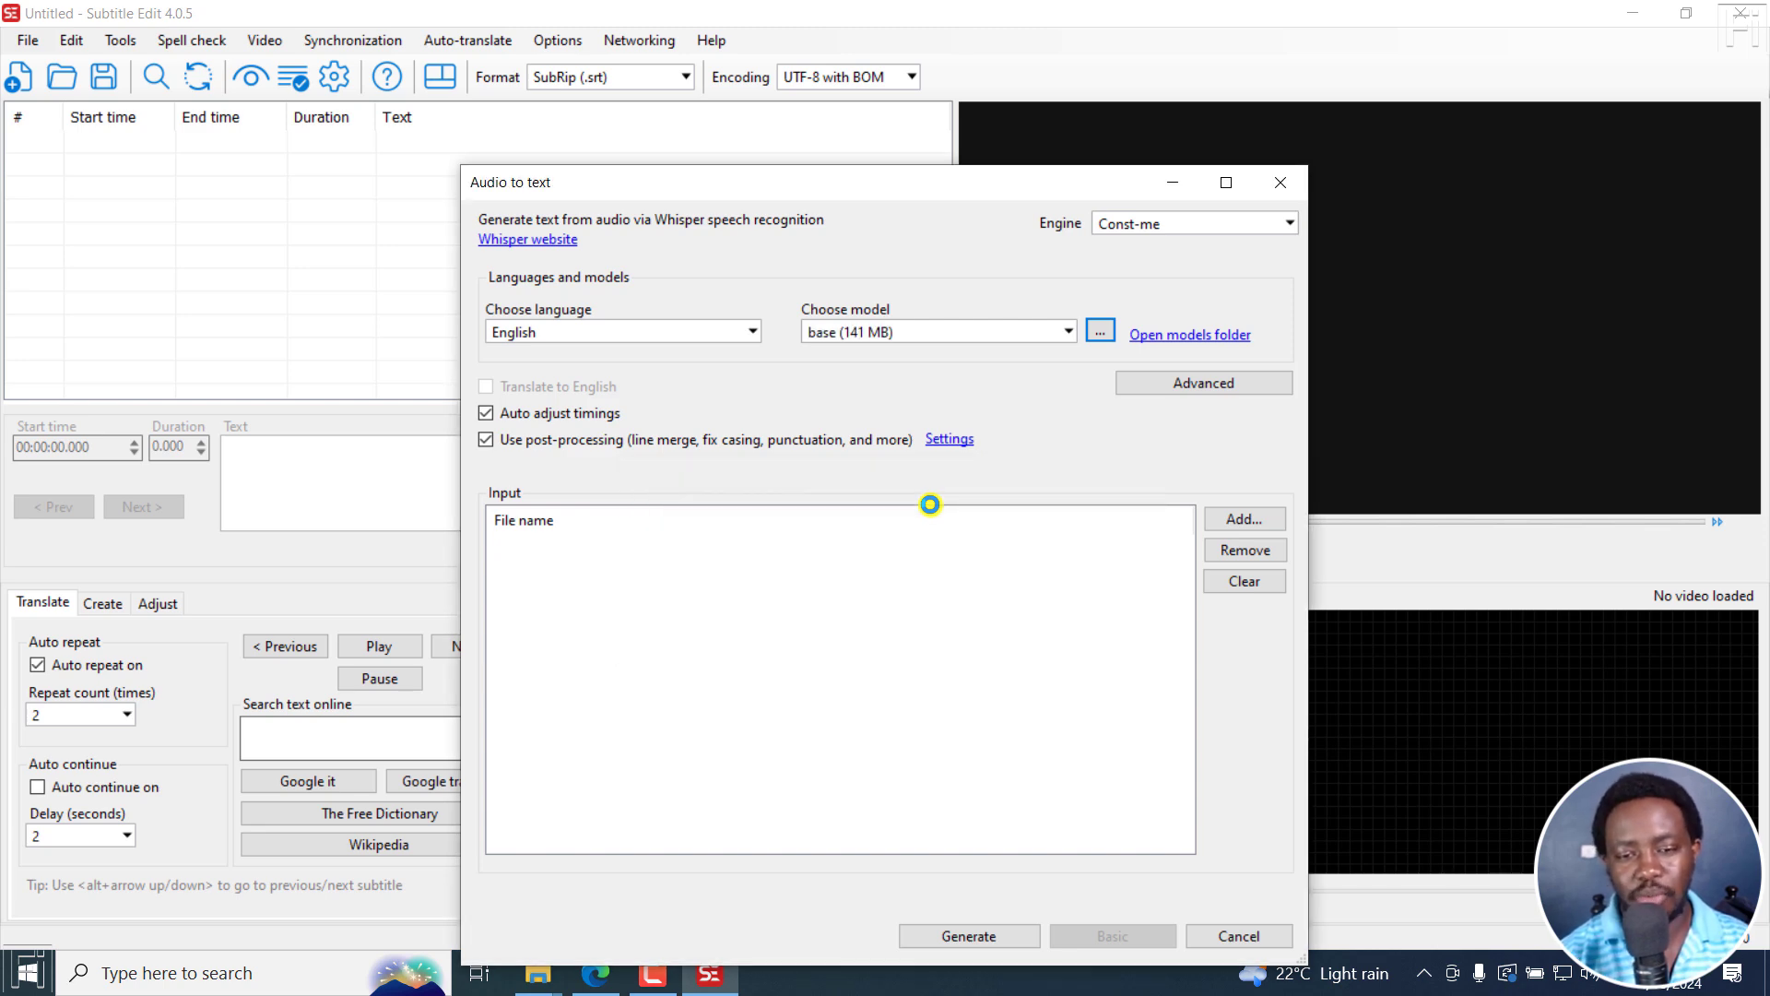
Step: Open the vertical PXL video and generate its audio waveform
{"action": "left_click", "coordinate": [1275, 186]}
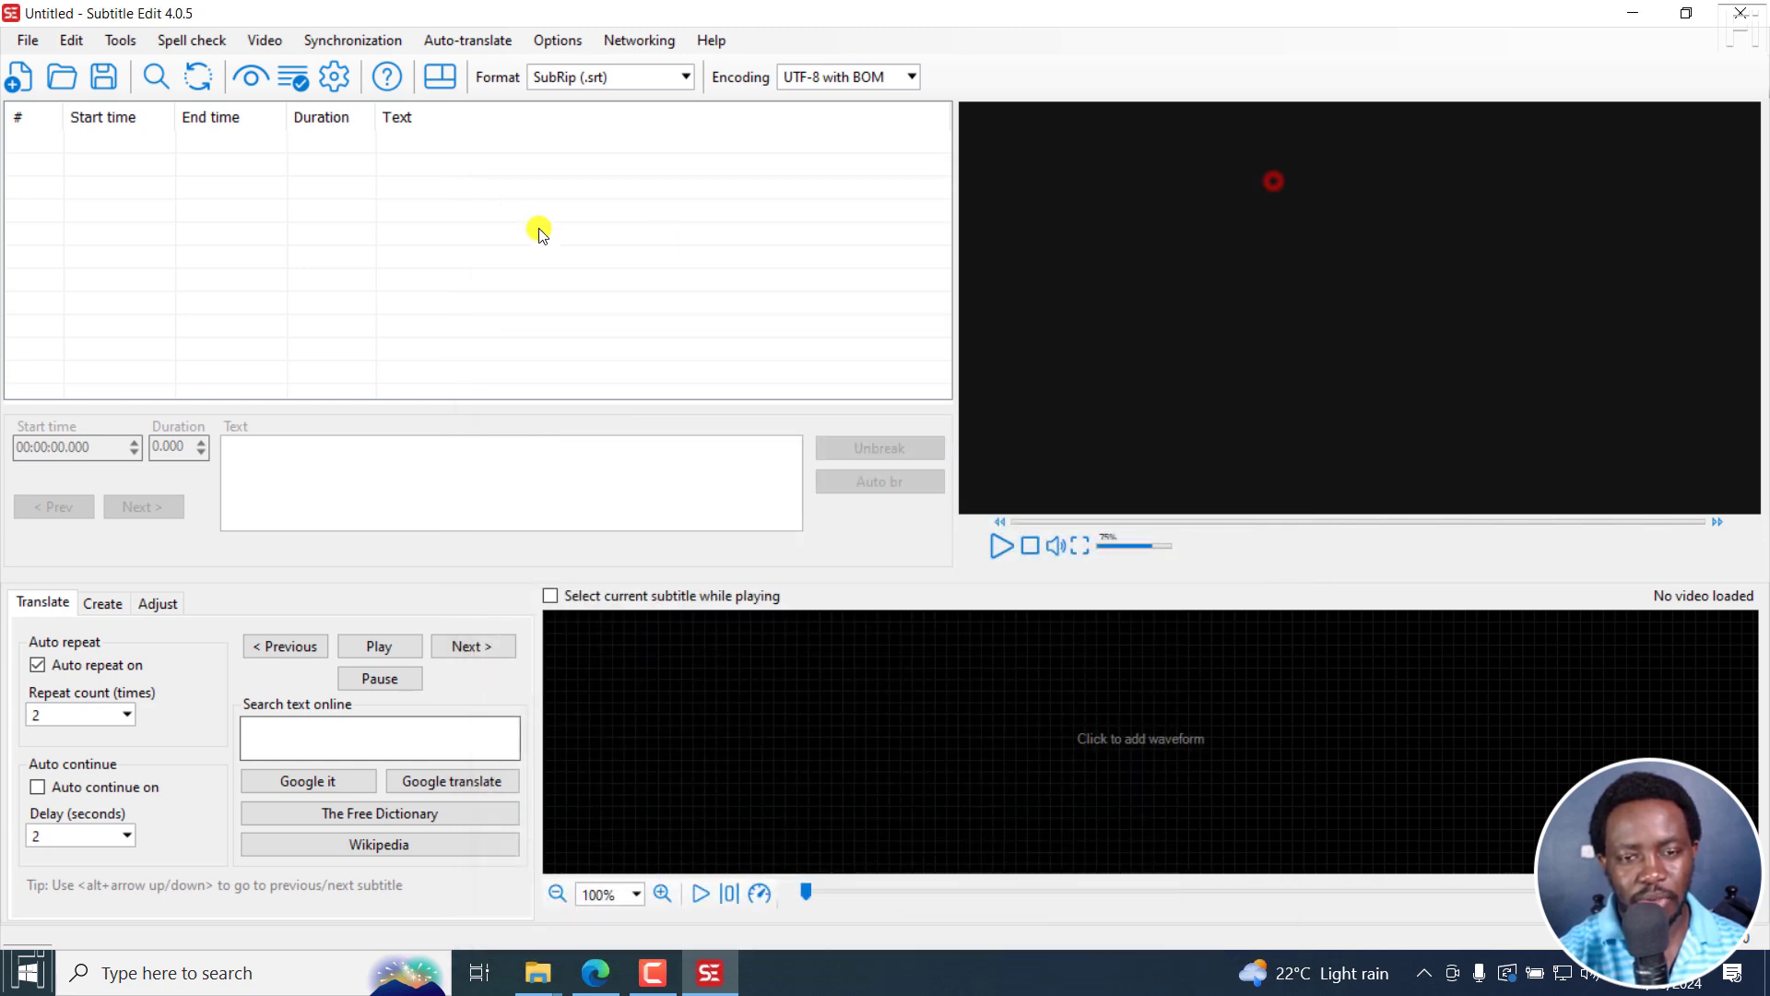
{"action": "left_click", "coordinate": [259, 40]}
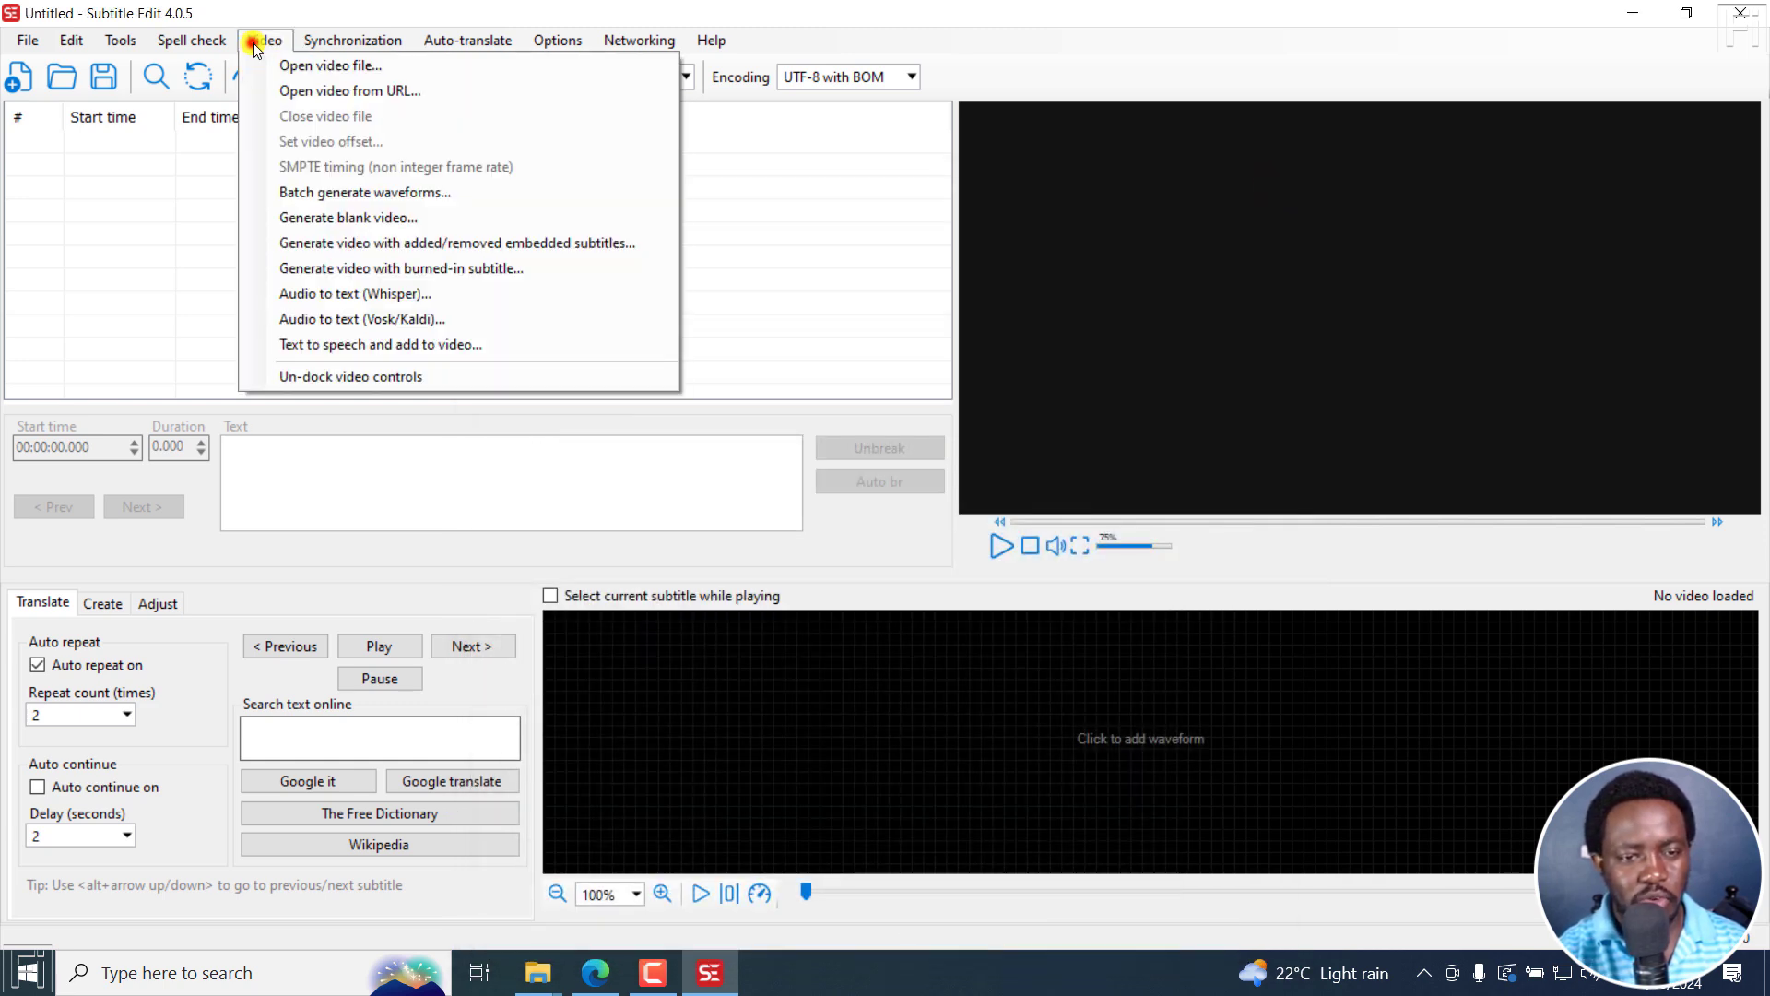
{"action": "left_click", "coordinate": [306, 70]}
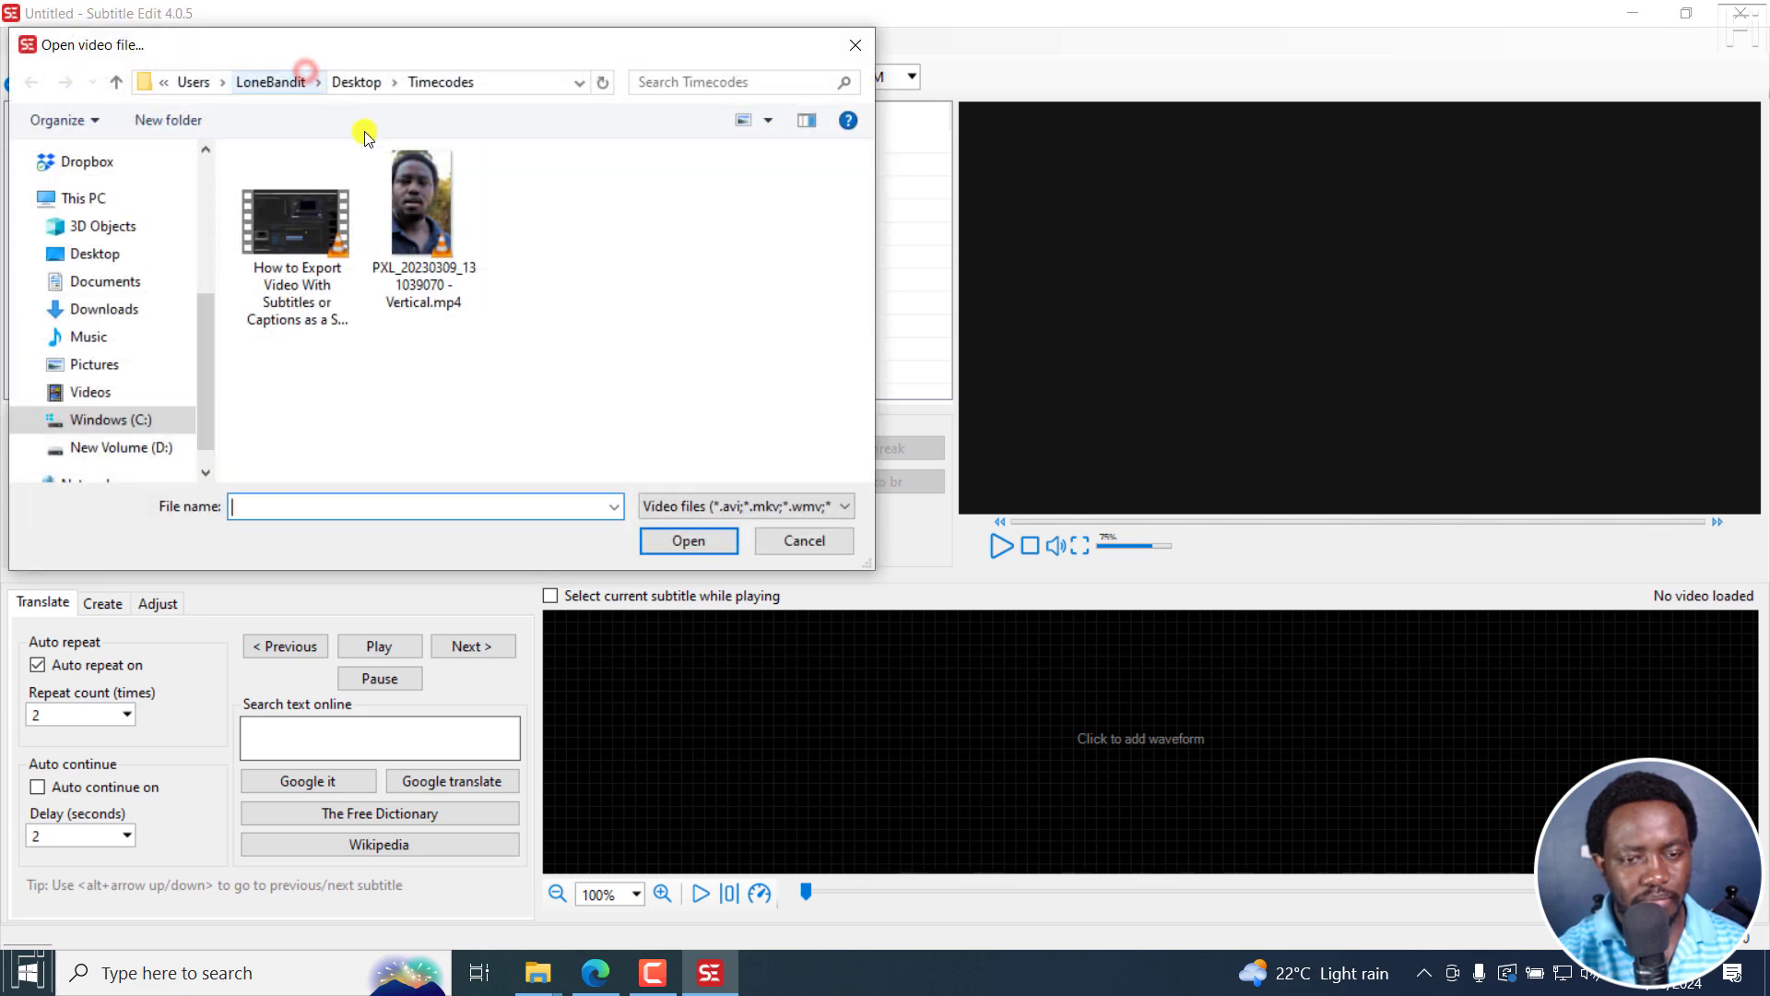
{"action": "left_click", "coordinate": [459, 228]}
{"action": "left_click", "coordinate": [673, 540]}
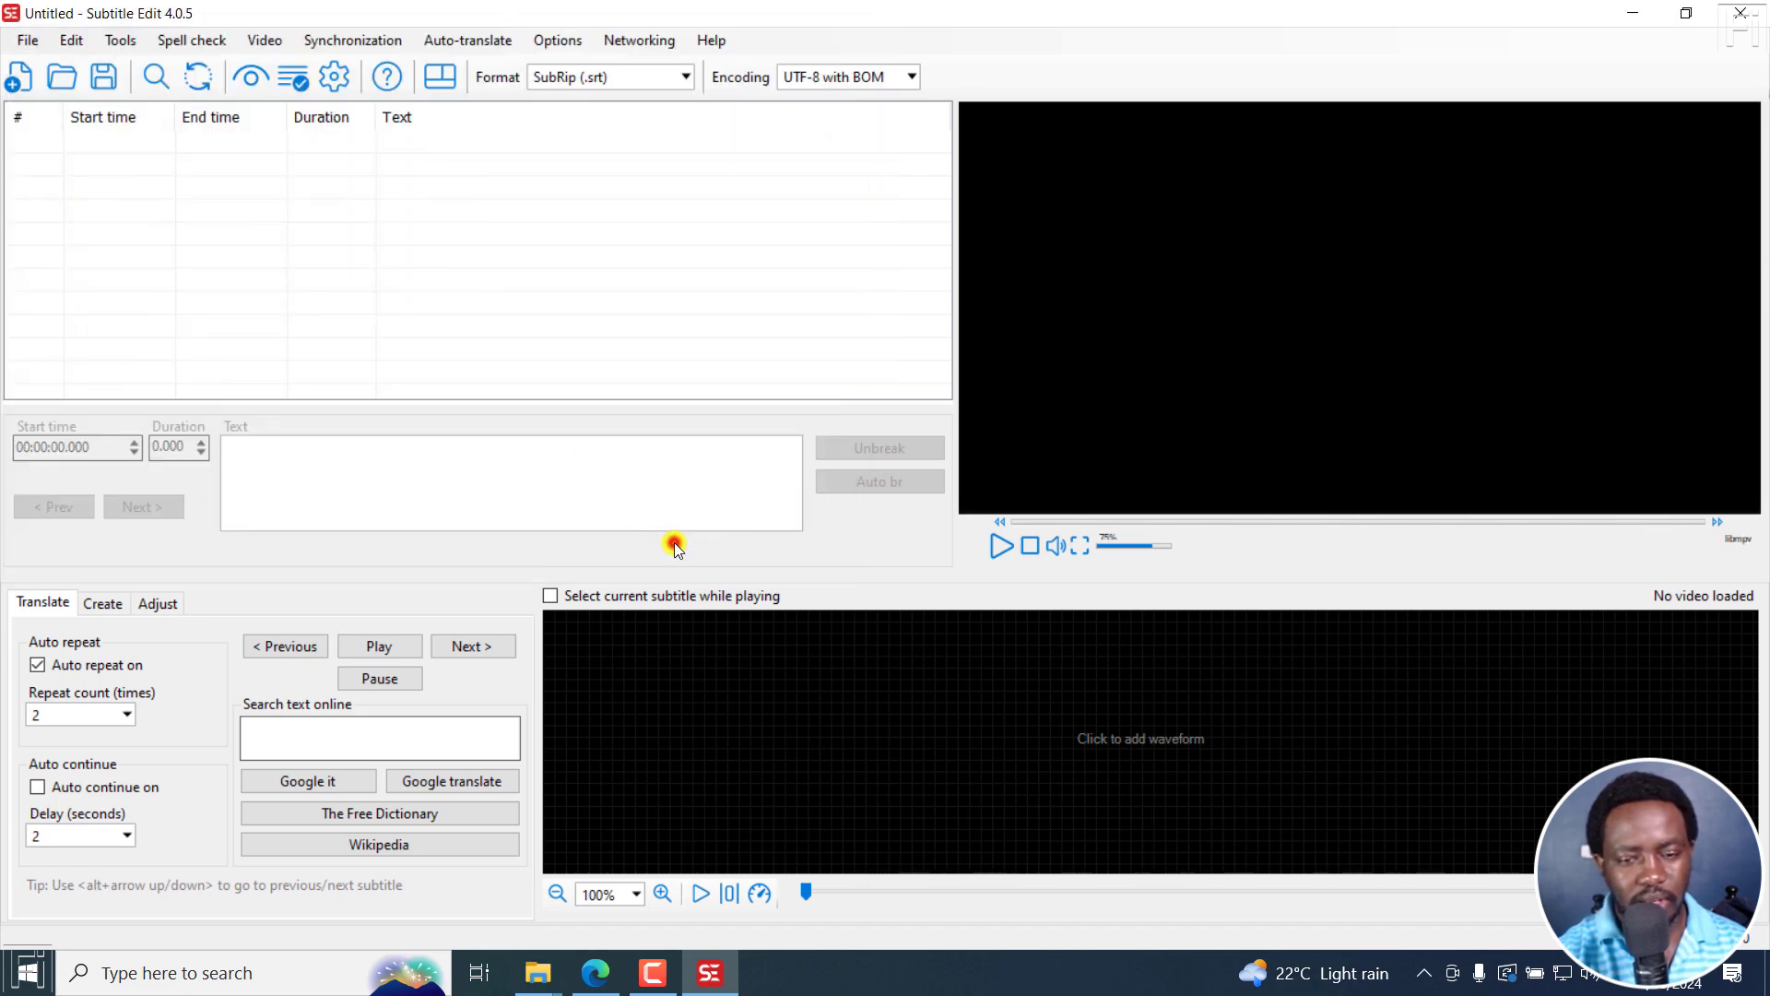
{"action": "left_click", "coordinate": [1127, 747]}
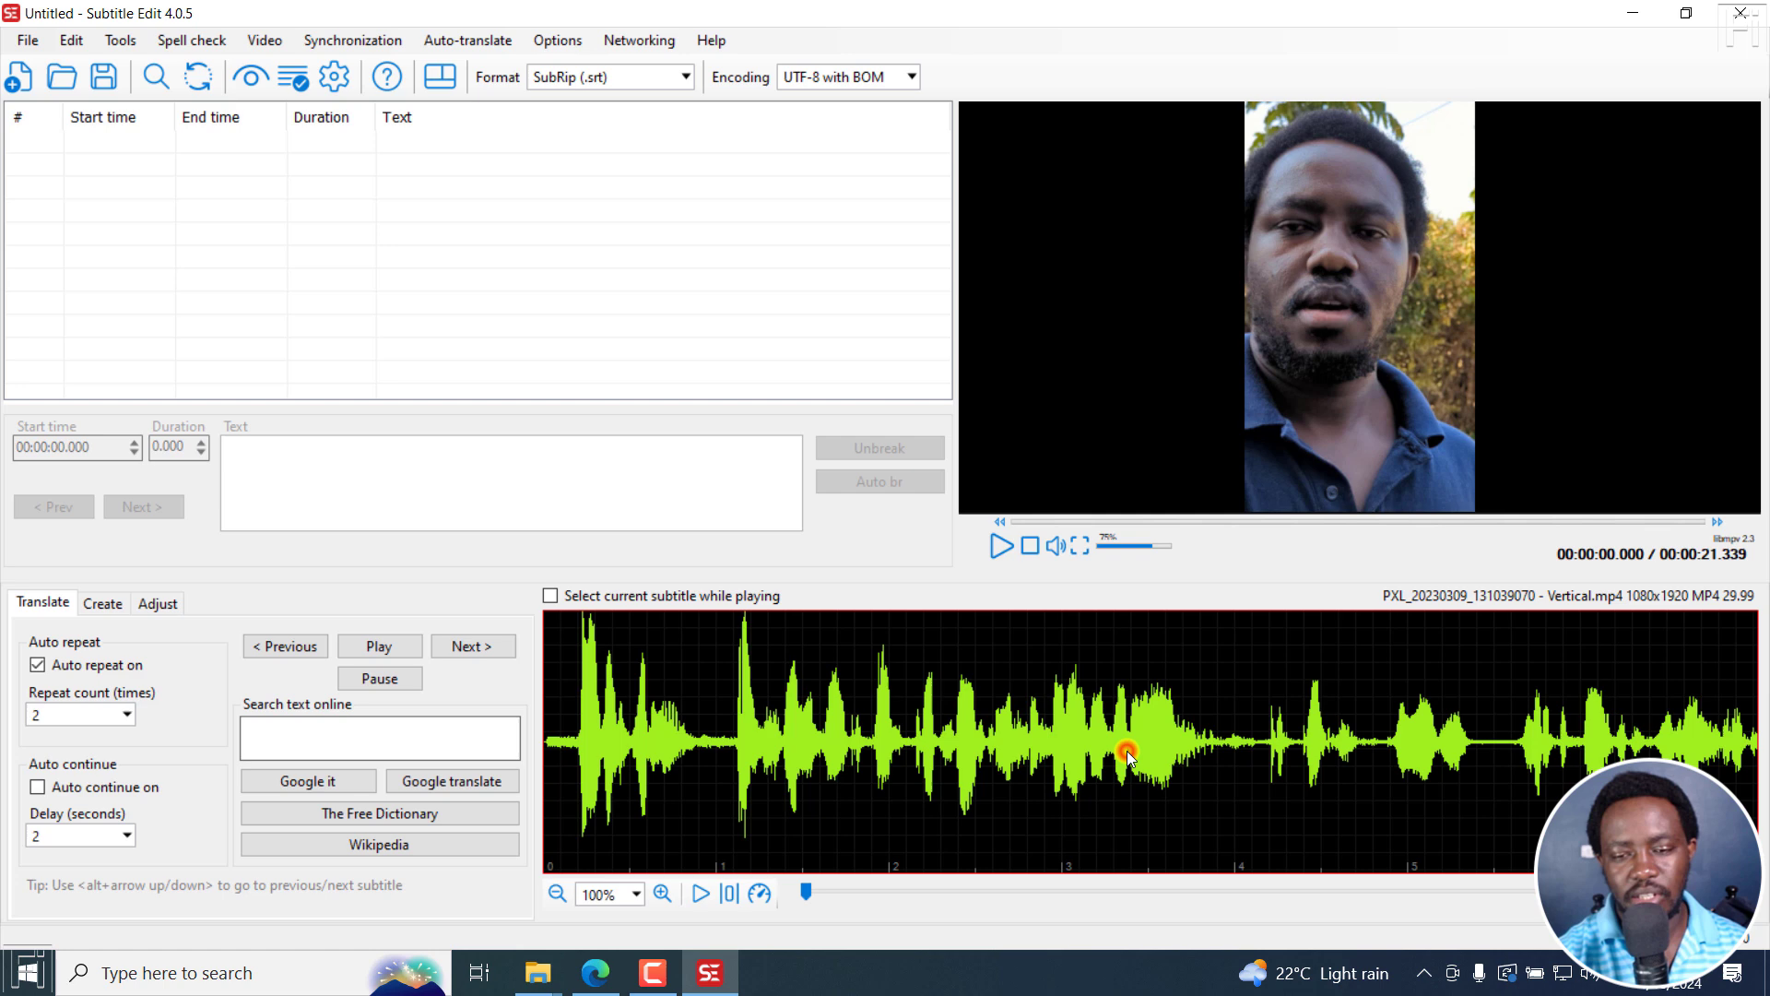
Step: Transcribe the video's speech with Whisper into English subtitle lines
{"action": "left_click", "coordinate": [261, 39]}
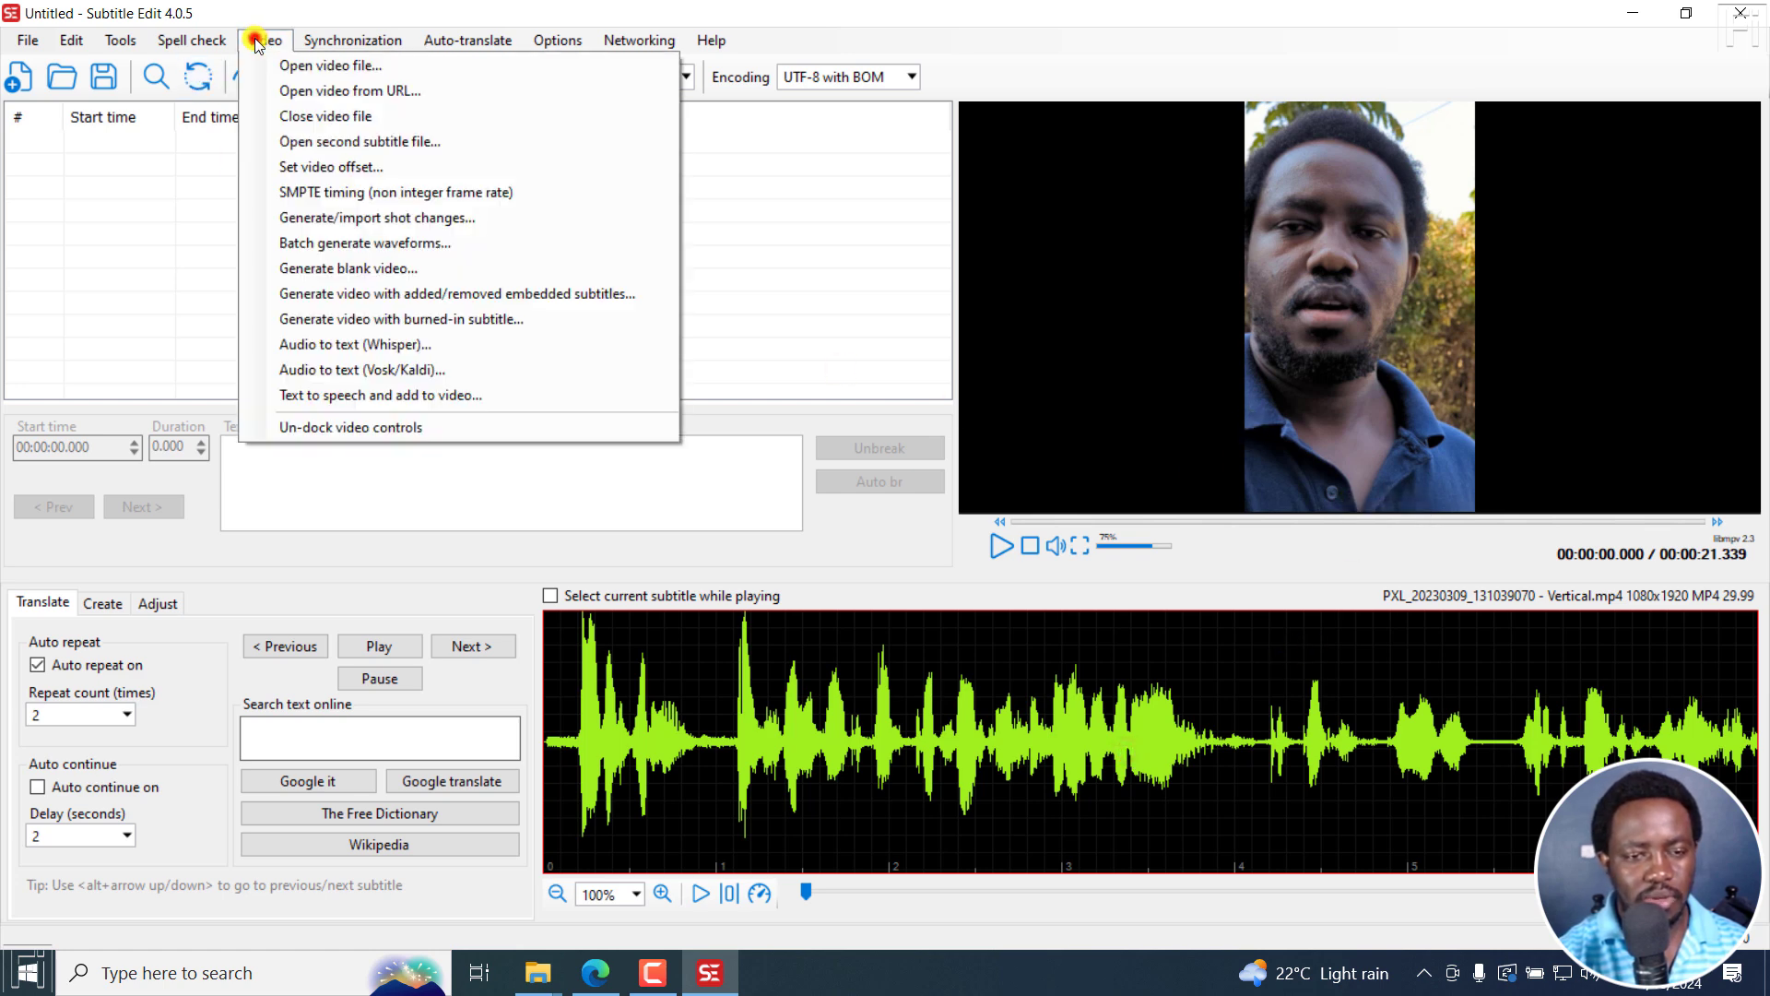
{"action": "left_click", "coordinate": [330, 344]}
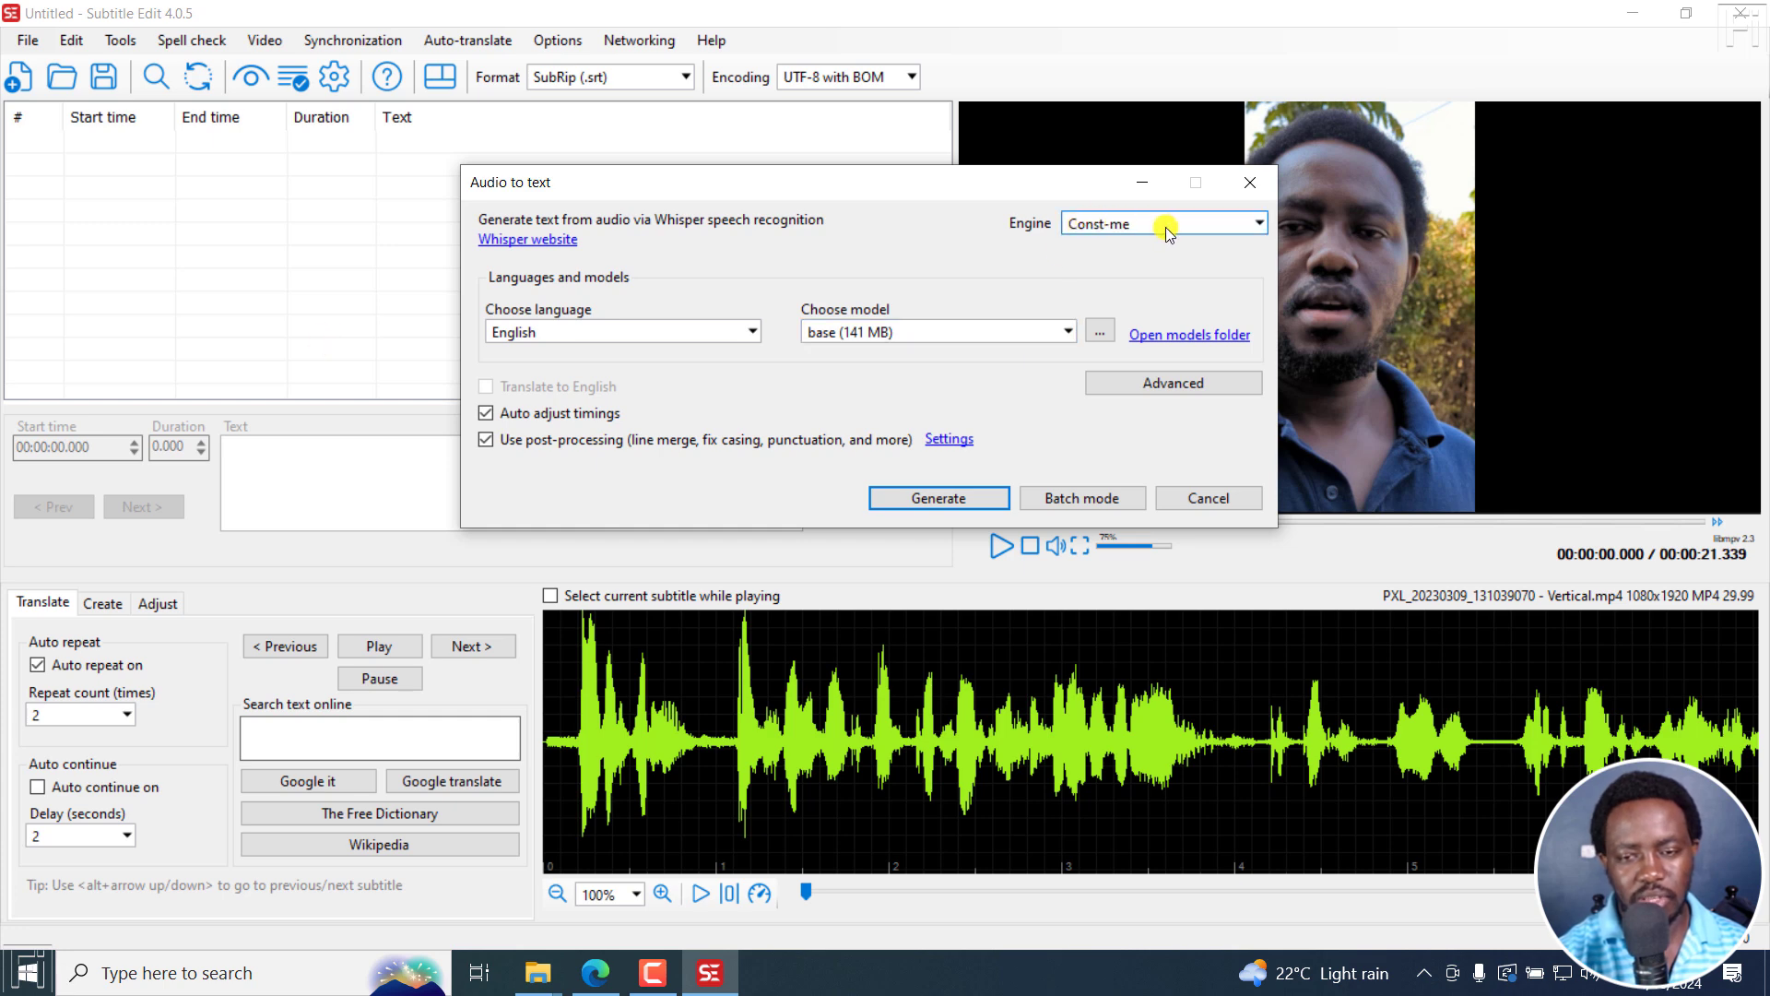
{"action": "left_click", "coordinate": [928, 497]}
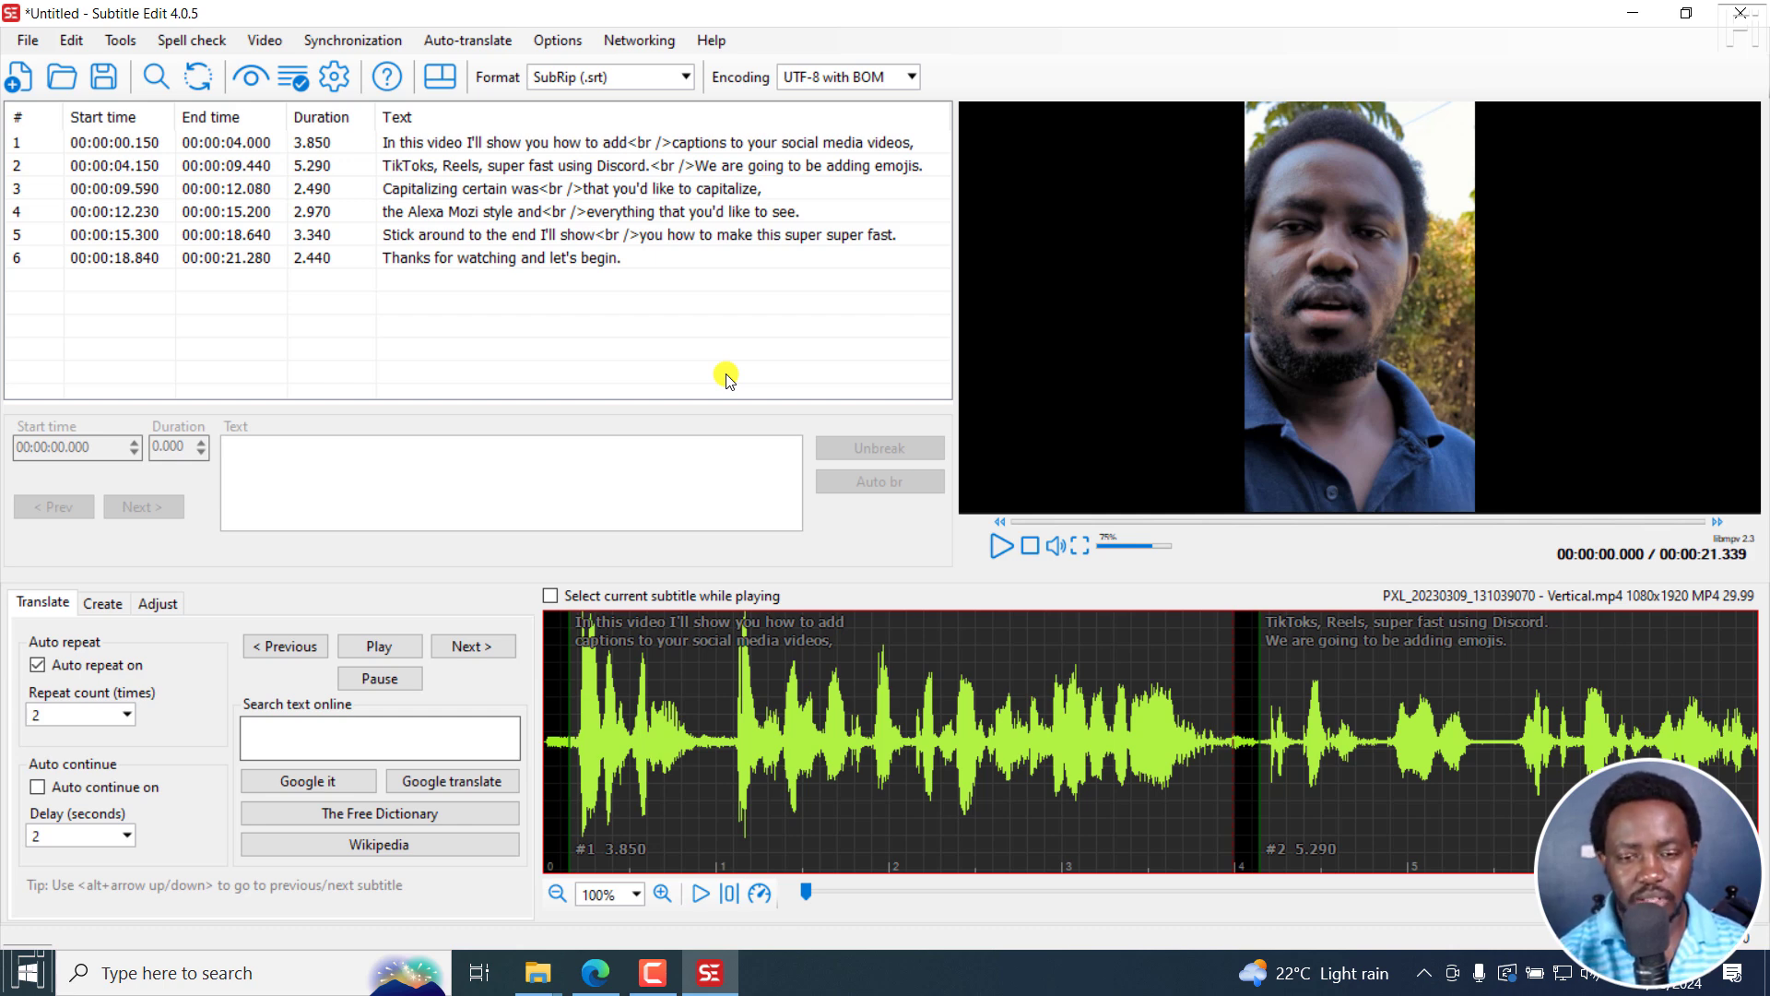
Step: Auto-translate the six lines to Swahili with Google Translate V1 and accept them
{"action": "left_click", "coordinate": [462, 36]}
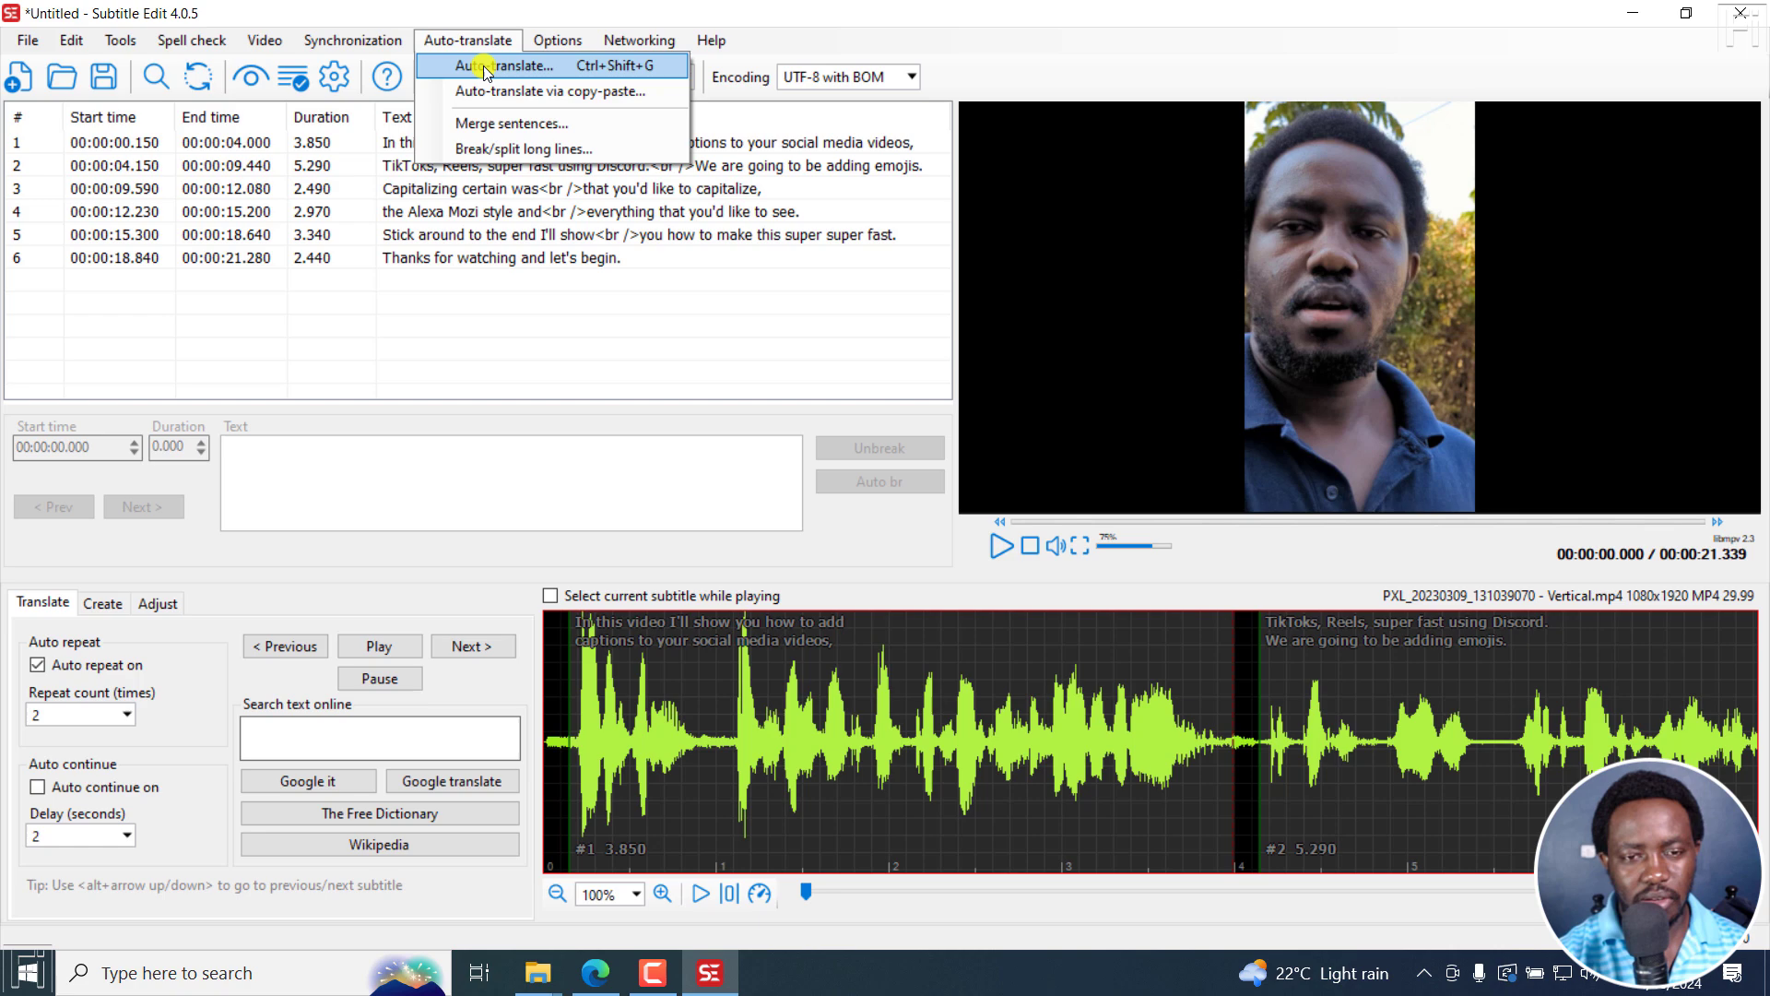
{"action": "left_click", "coordinate": [486, 69]}
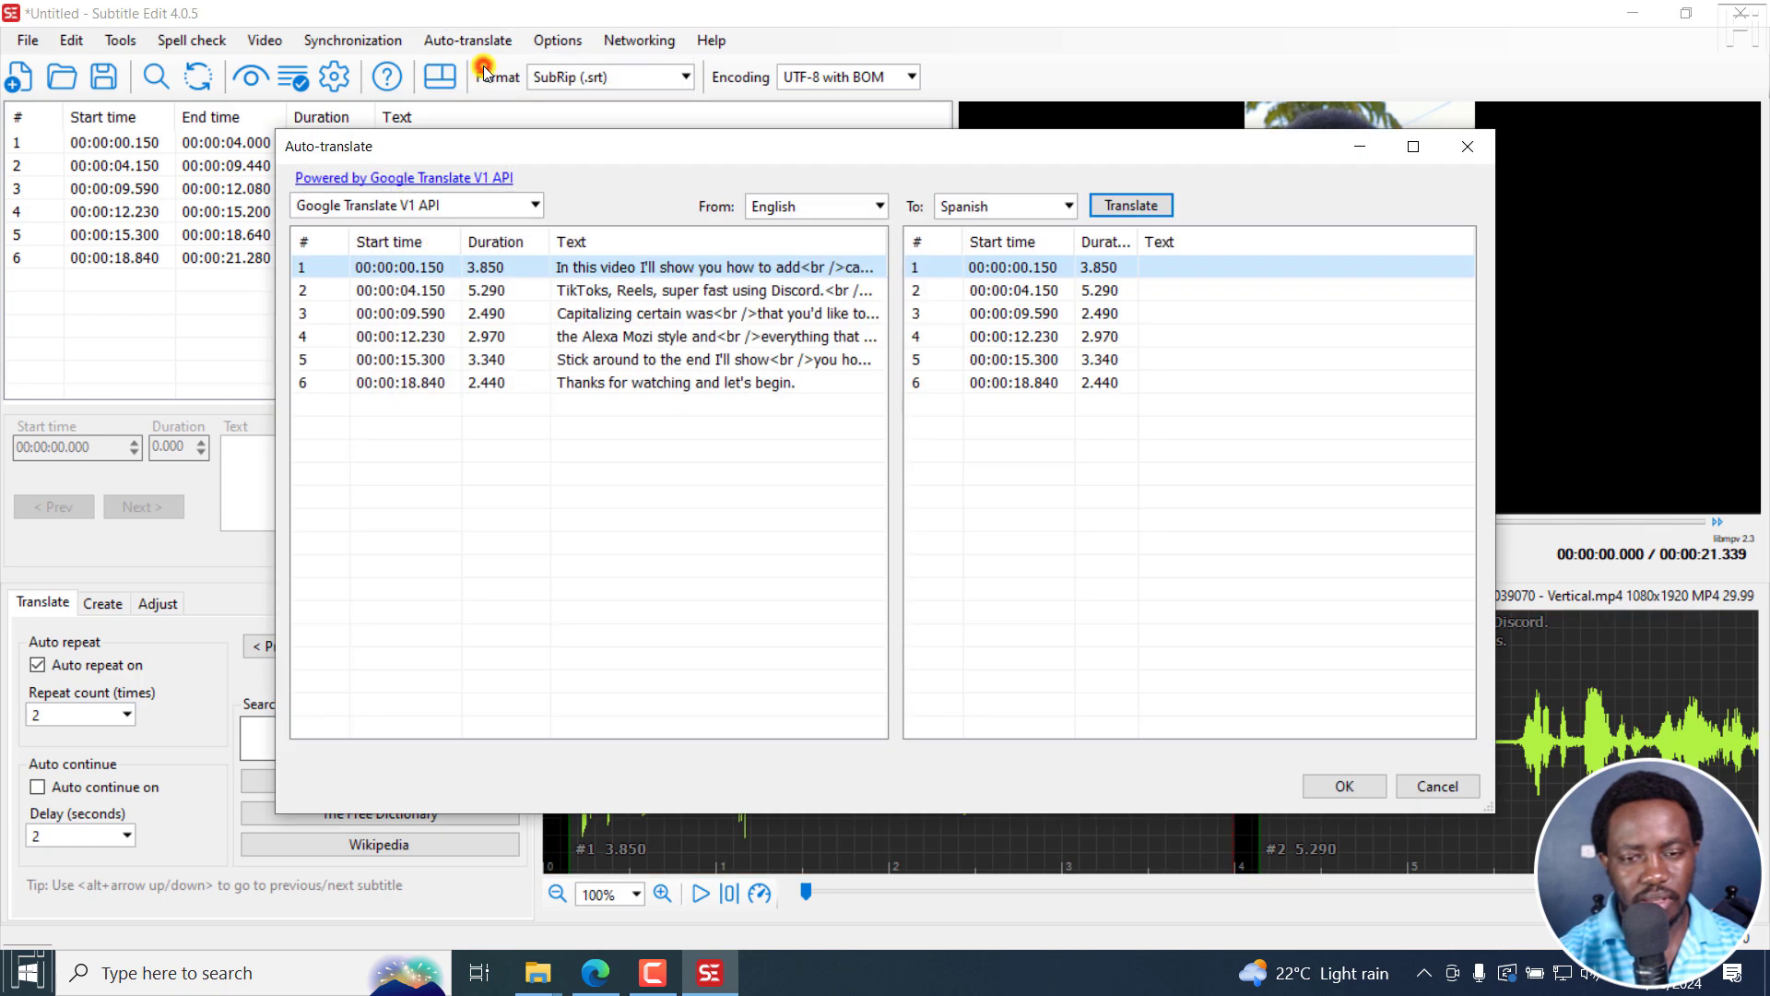
{"action": "left_click", "coordinate": [535, 207]}
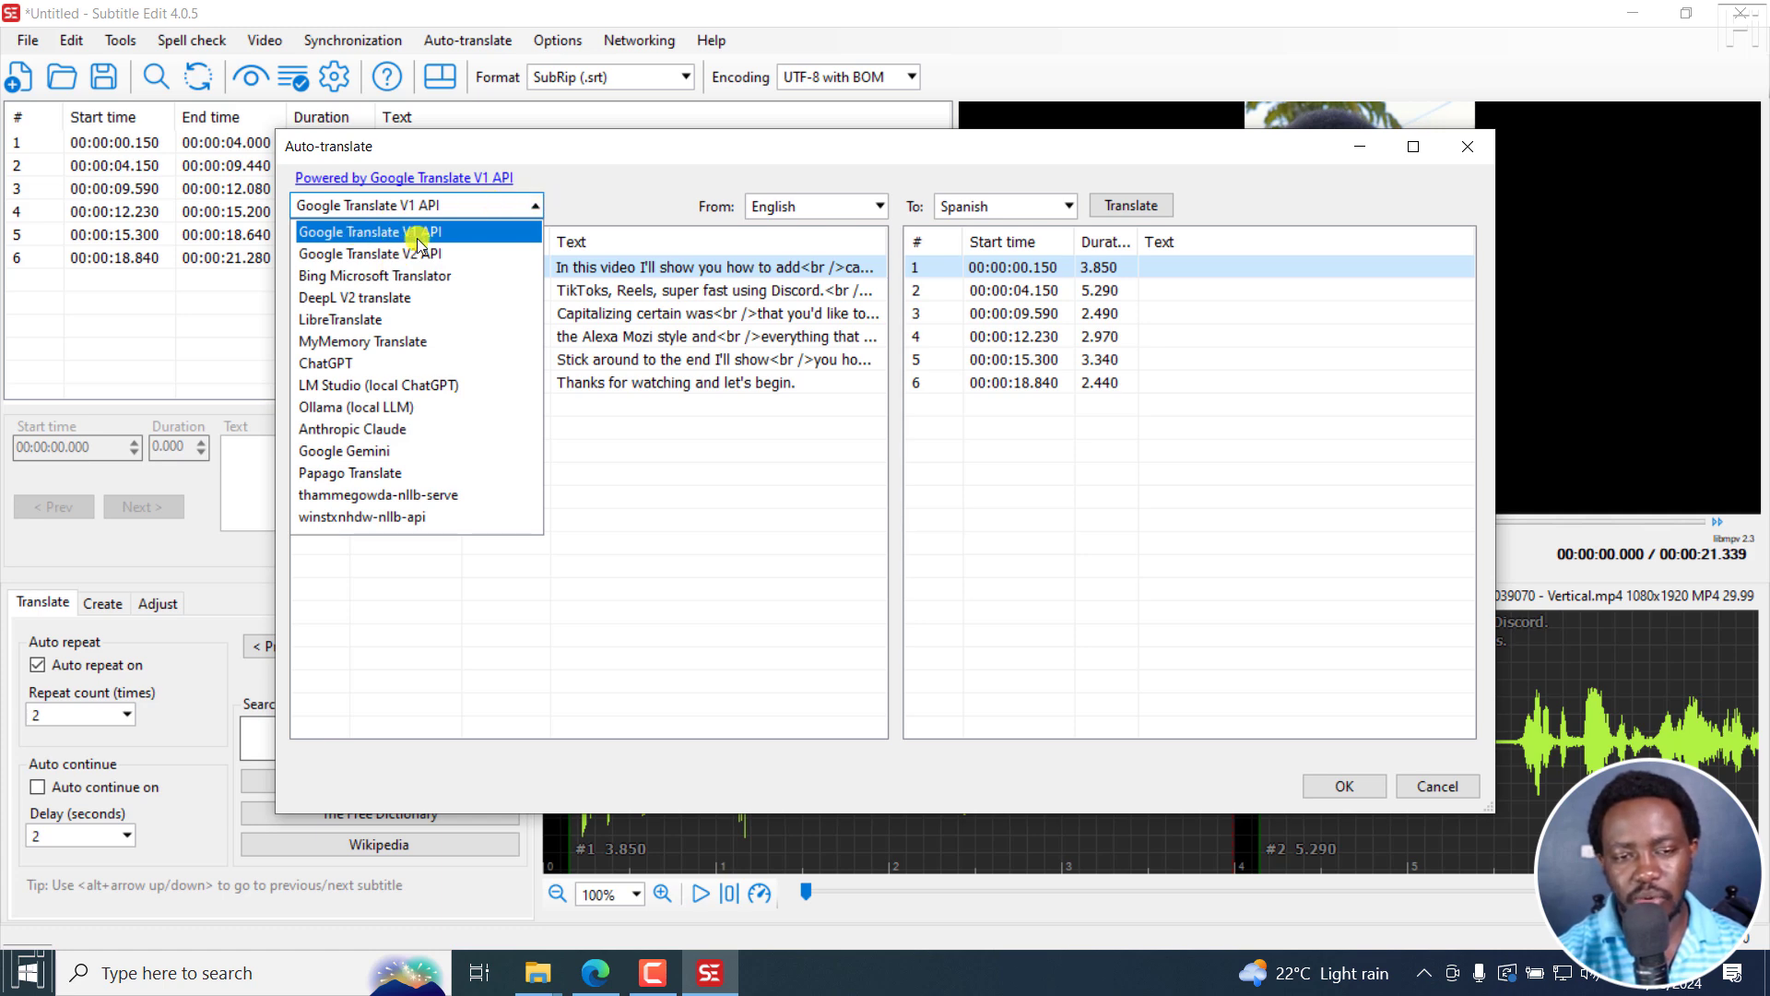
{"action": "left_click", "coordinate": [629, 166]}
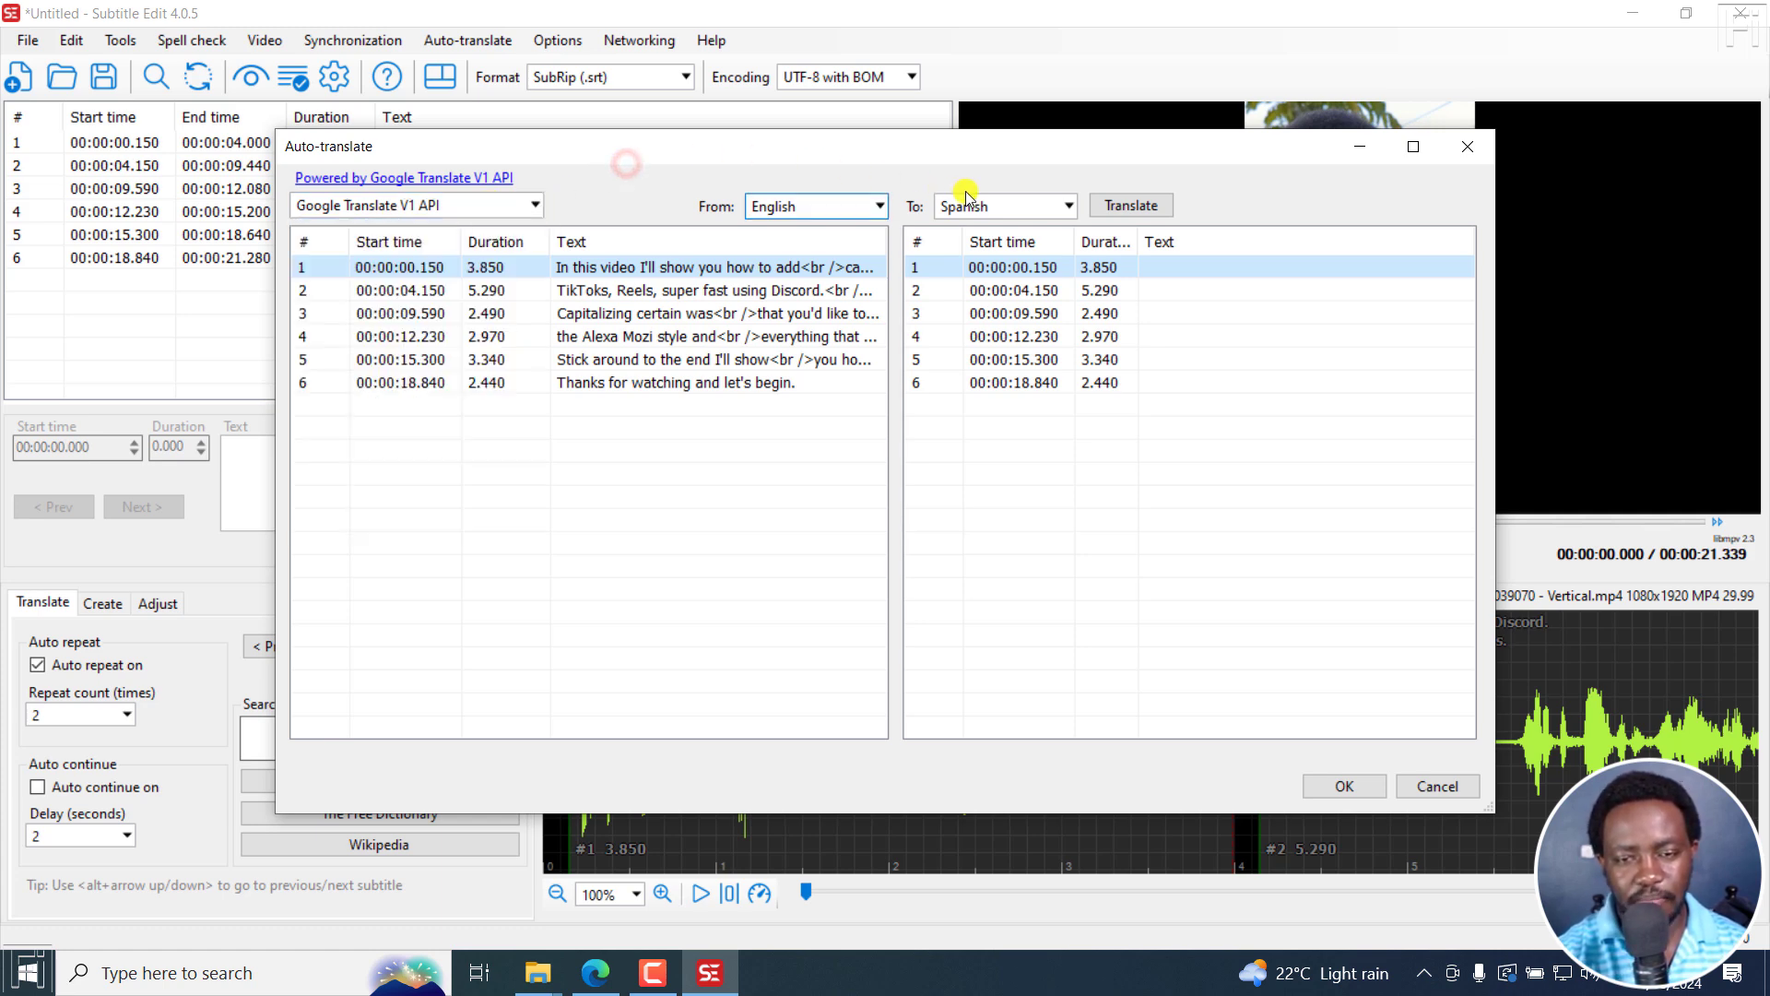
{"action": "left_click", "coordinate": [1070, 205]}
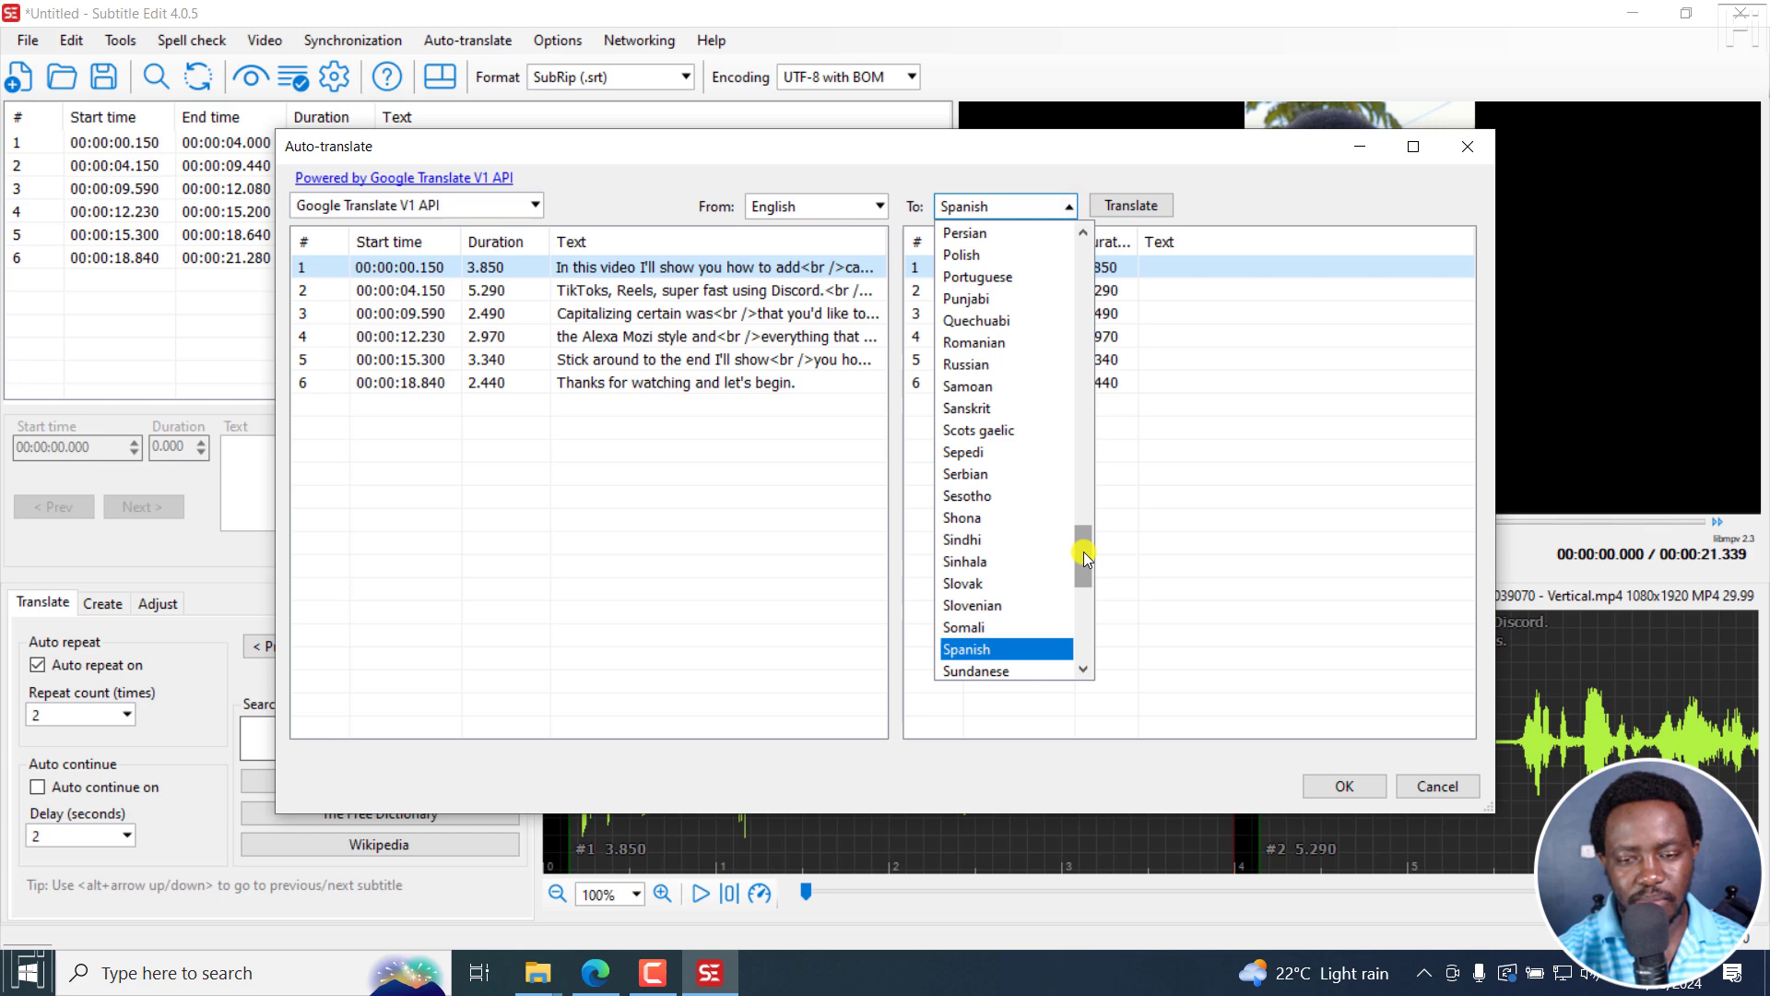
{"action": "left_click_drag", "start_coordinate": [1082, 551], "coordinate": [1080, 583]}
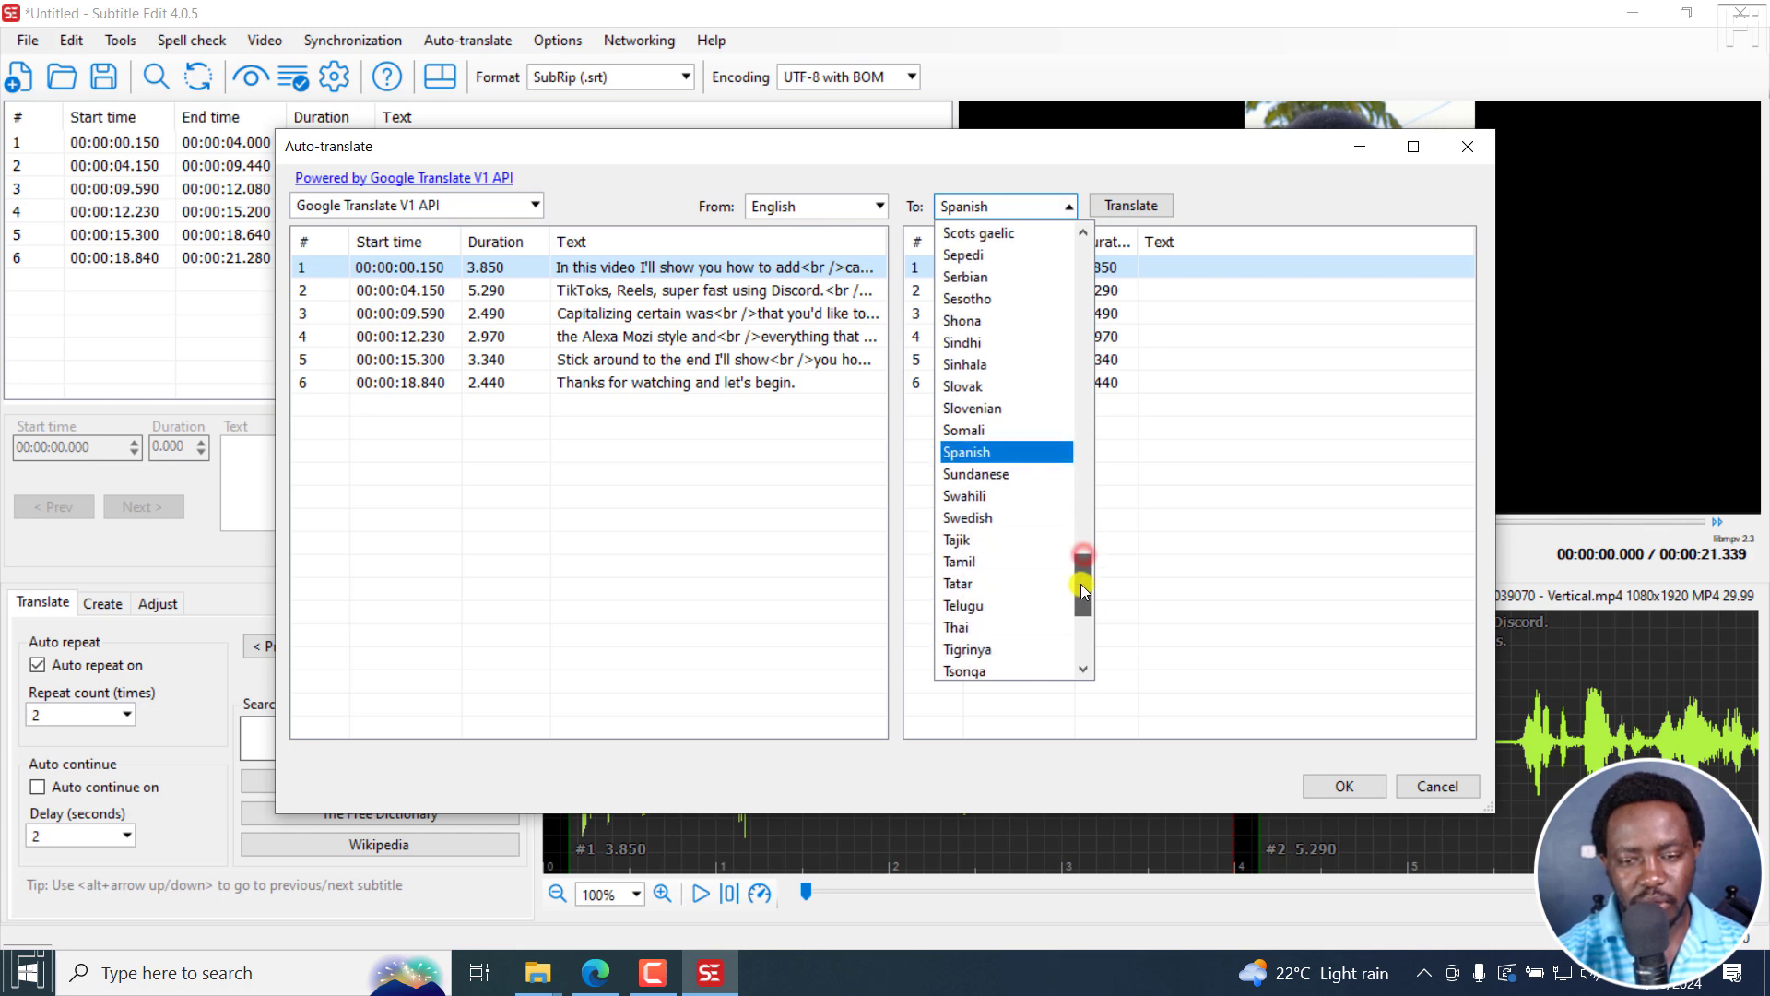
{"action": "left_click", "coordinate": [964, 495]}
{"action": "left_click", "coordinate": [1134, 205]}
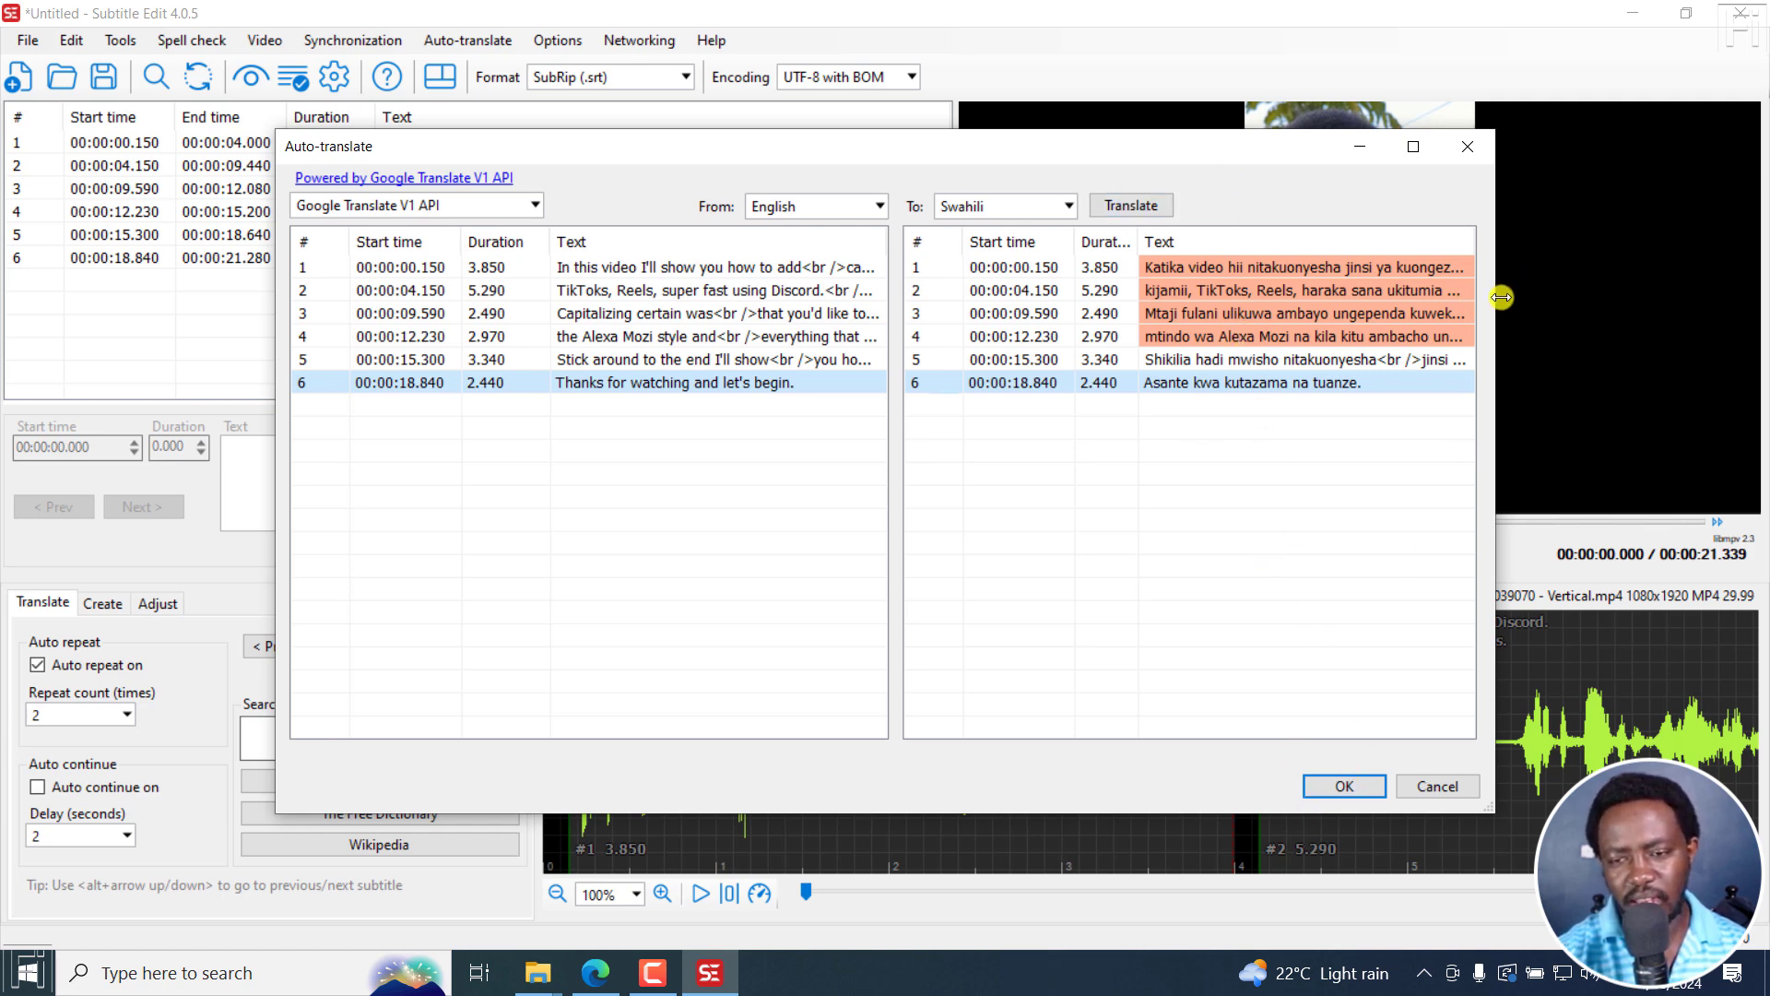
{"action": "left_click_drag", "start_coordinate": [1493, 295], "coordinate": [1647, 294]}
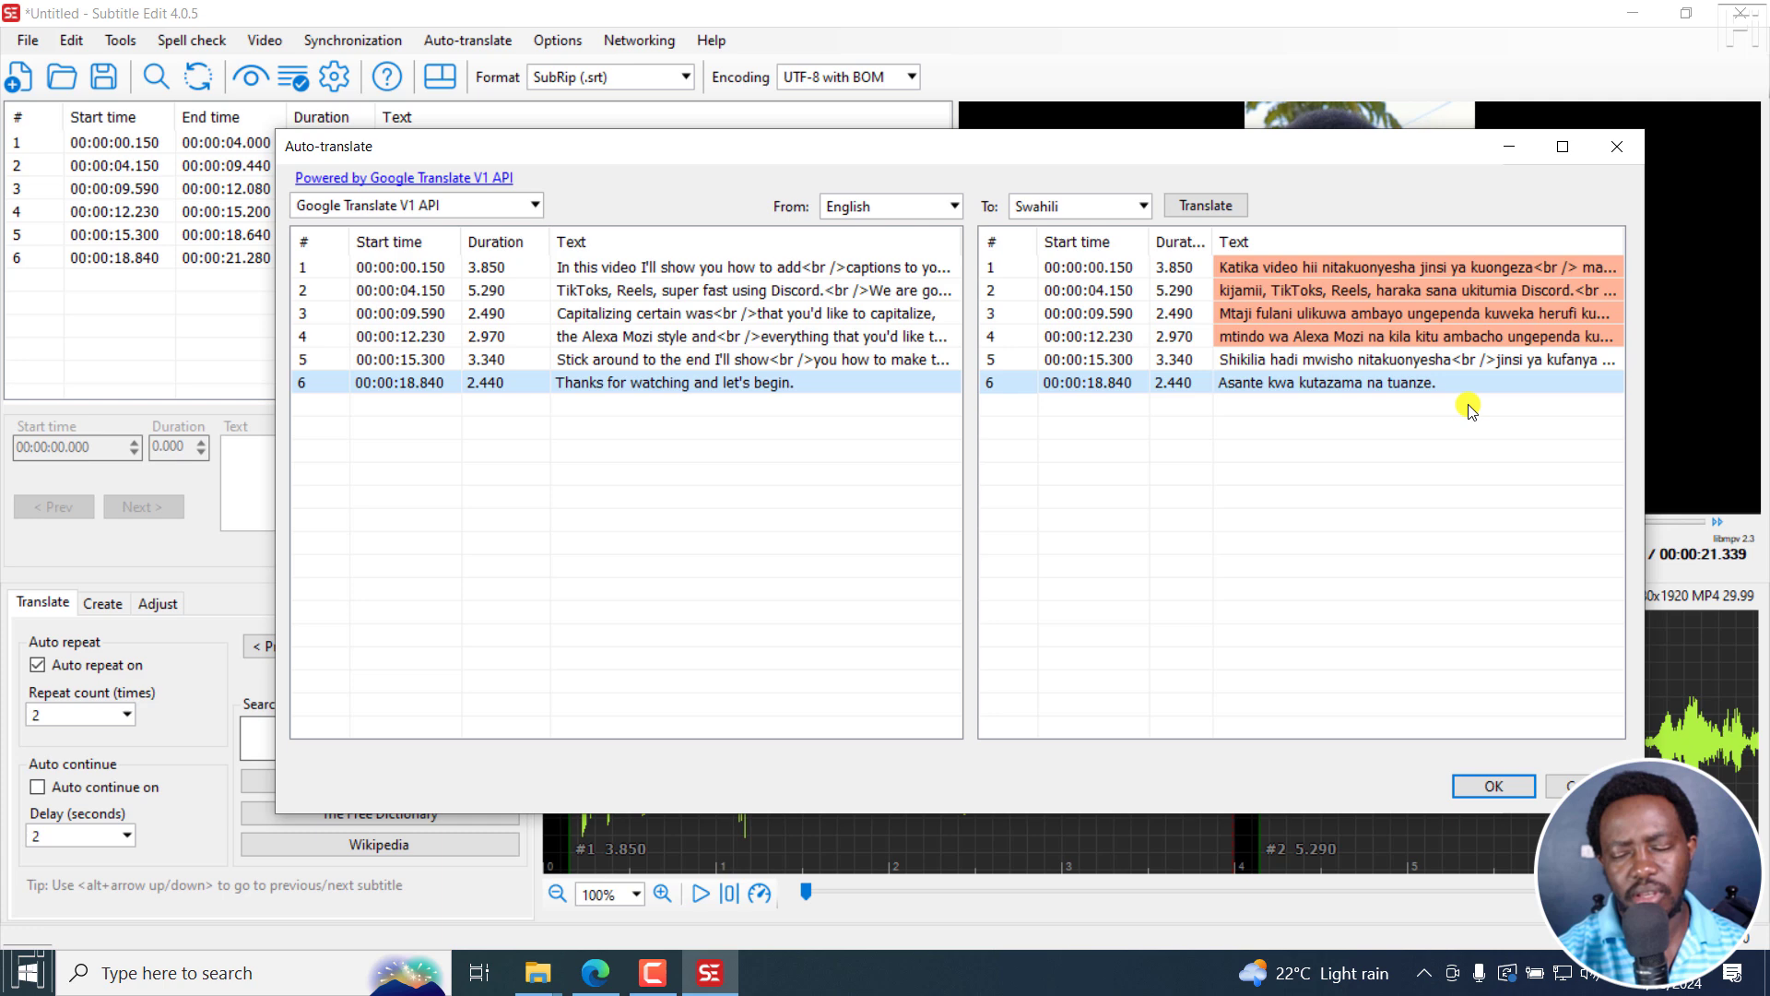
{"action": "left_click", "coordinate": [1492, 787]}
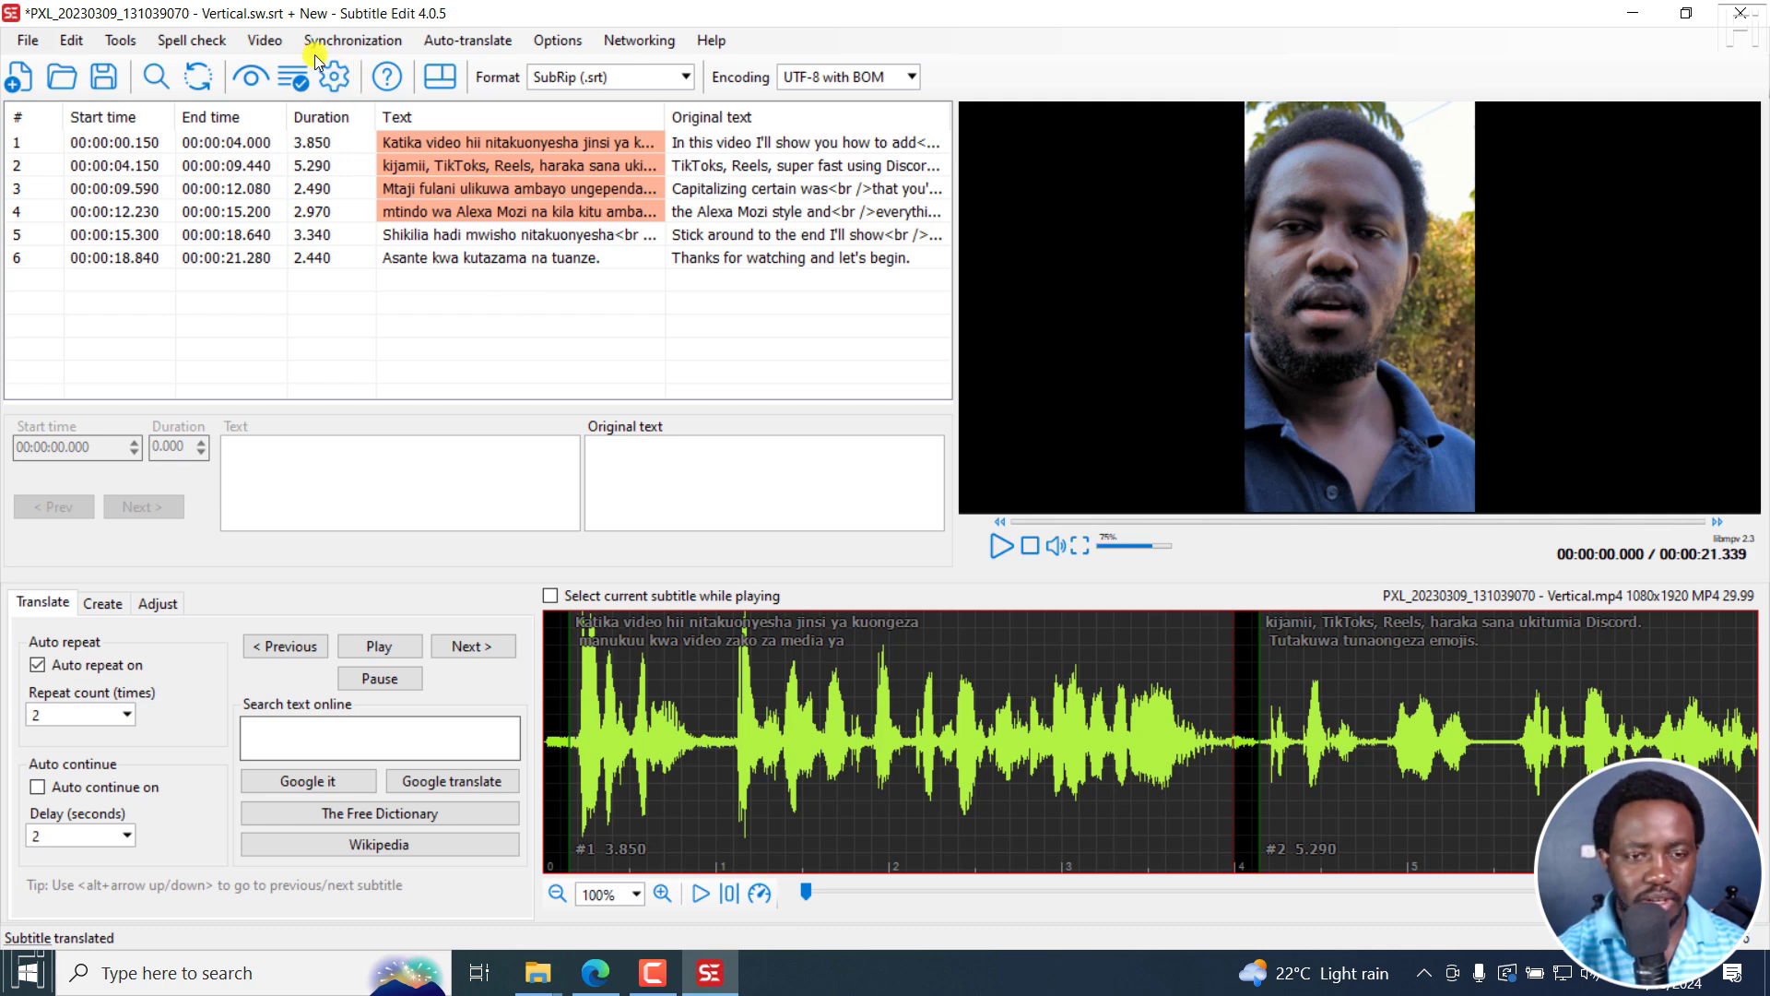
Step: Open Video > Text to speech and add to video, and review the engine list
{"action": "left_click", "coordinate": [266, 41]}
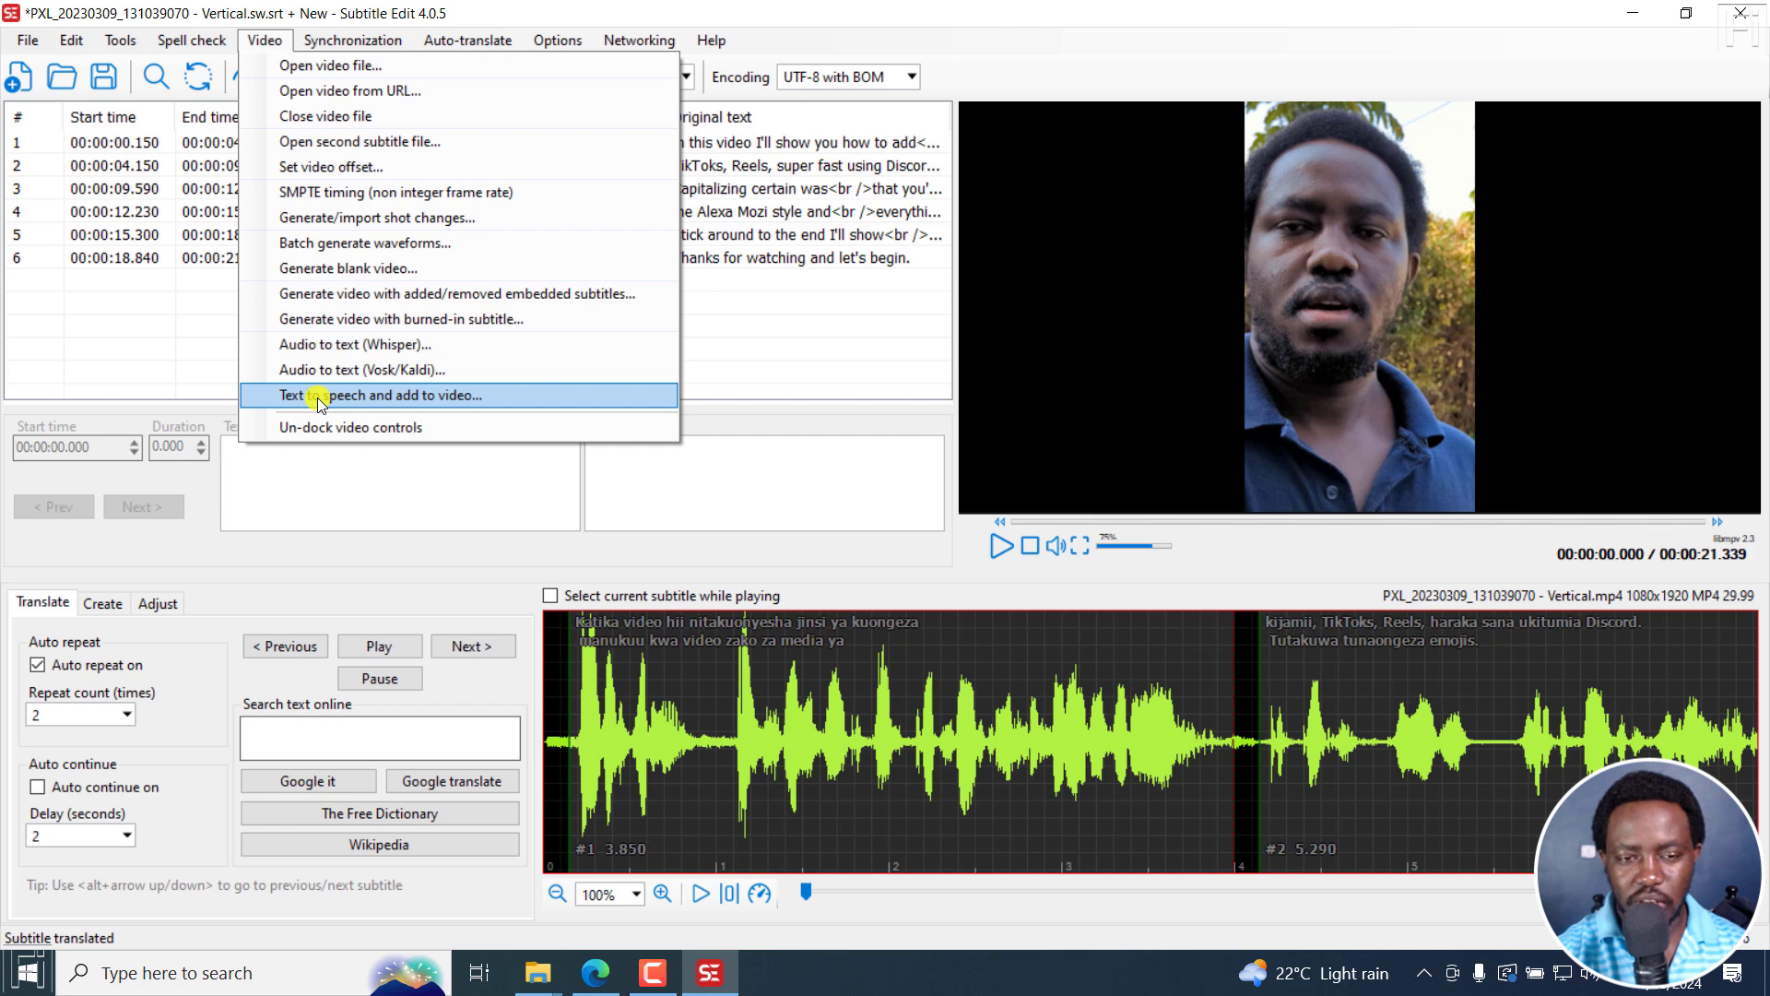
{"action": "left_click", "coordinate": [367, 396]}
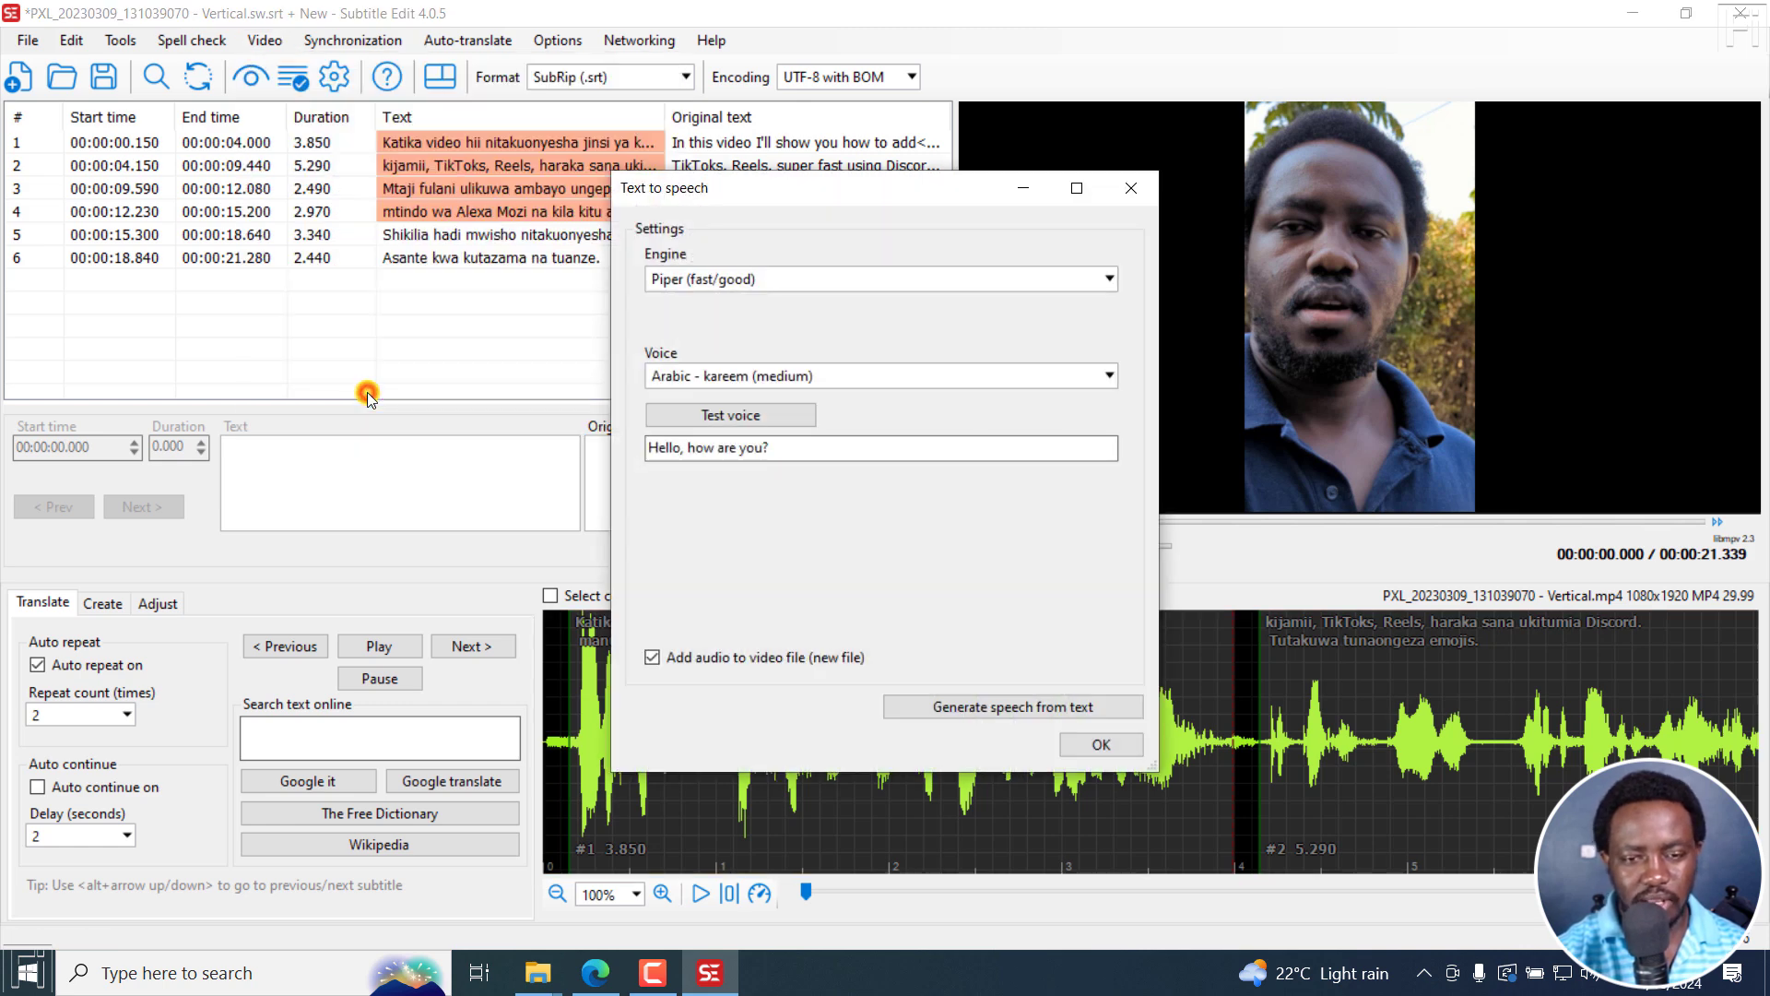
{"action": "left_click_drag", "start_coordinate": [809, 196], "coordinate": [782, 205]}
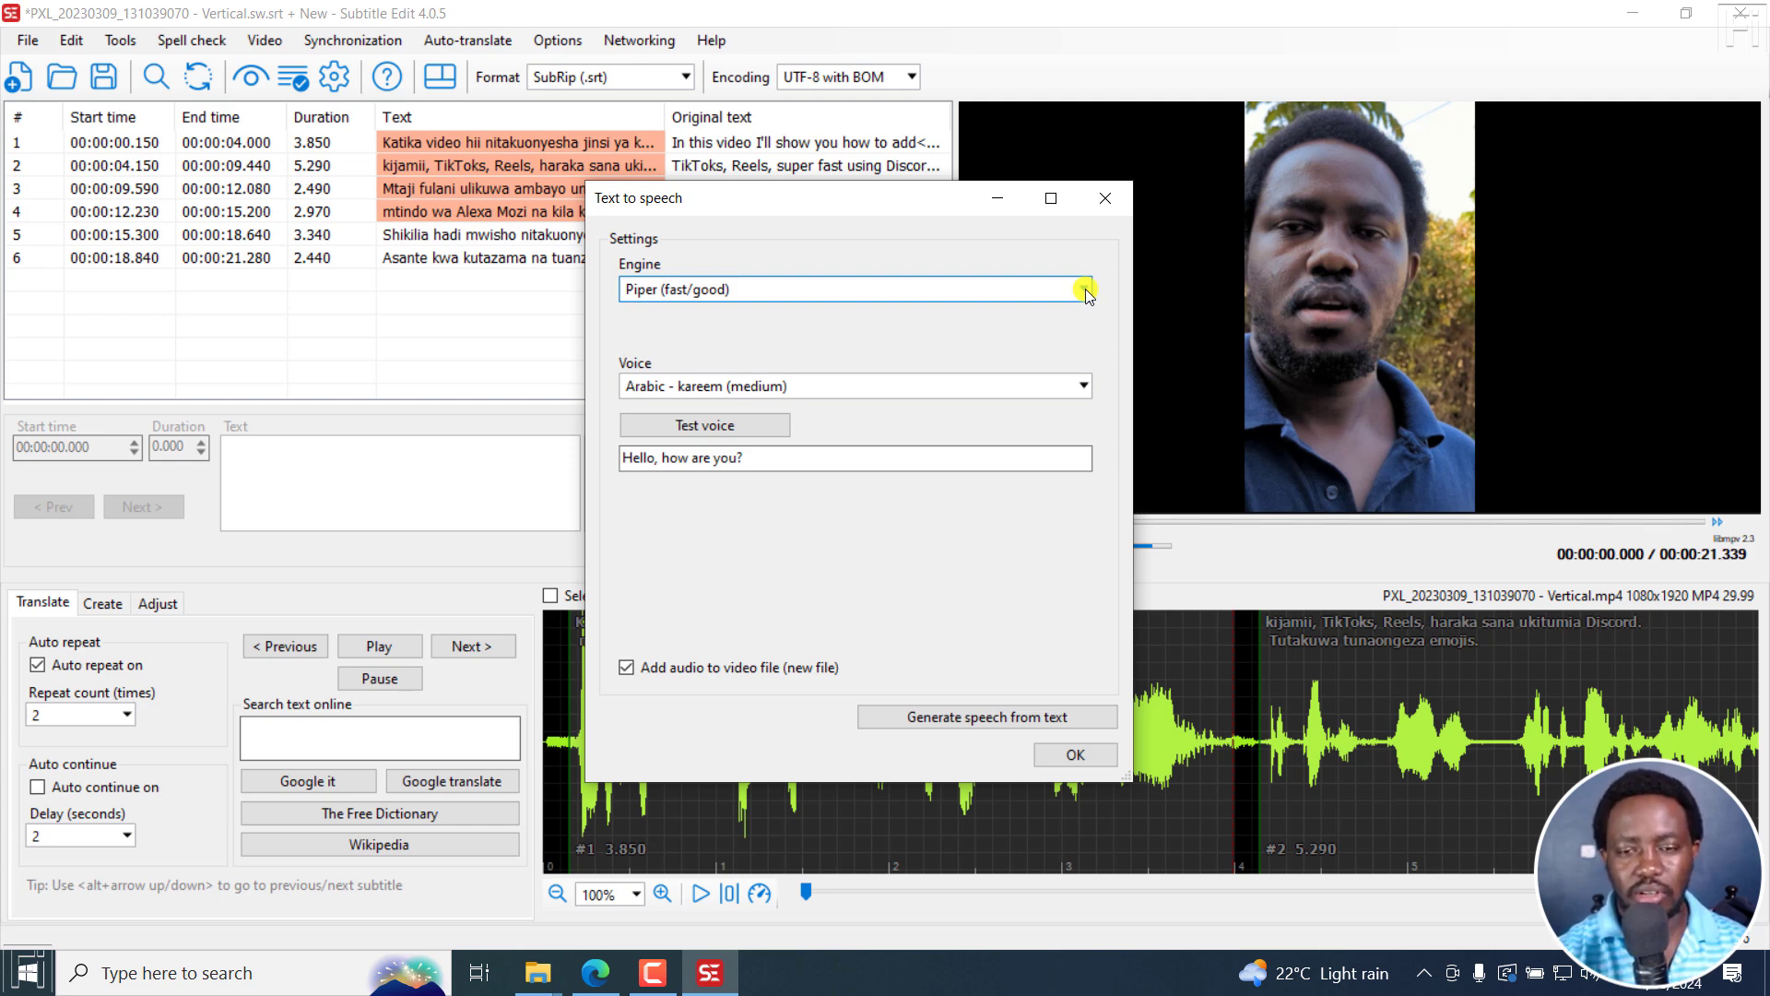
{"action": "left_click", "coordinate": [1087, 293]}
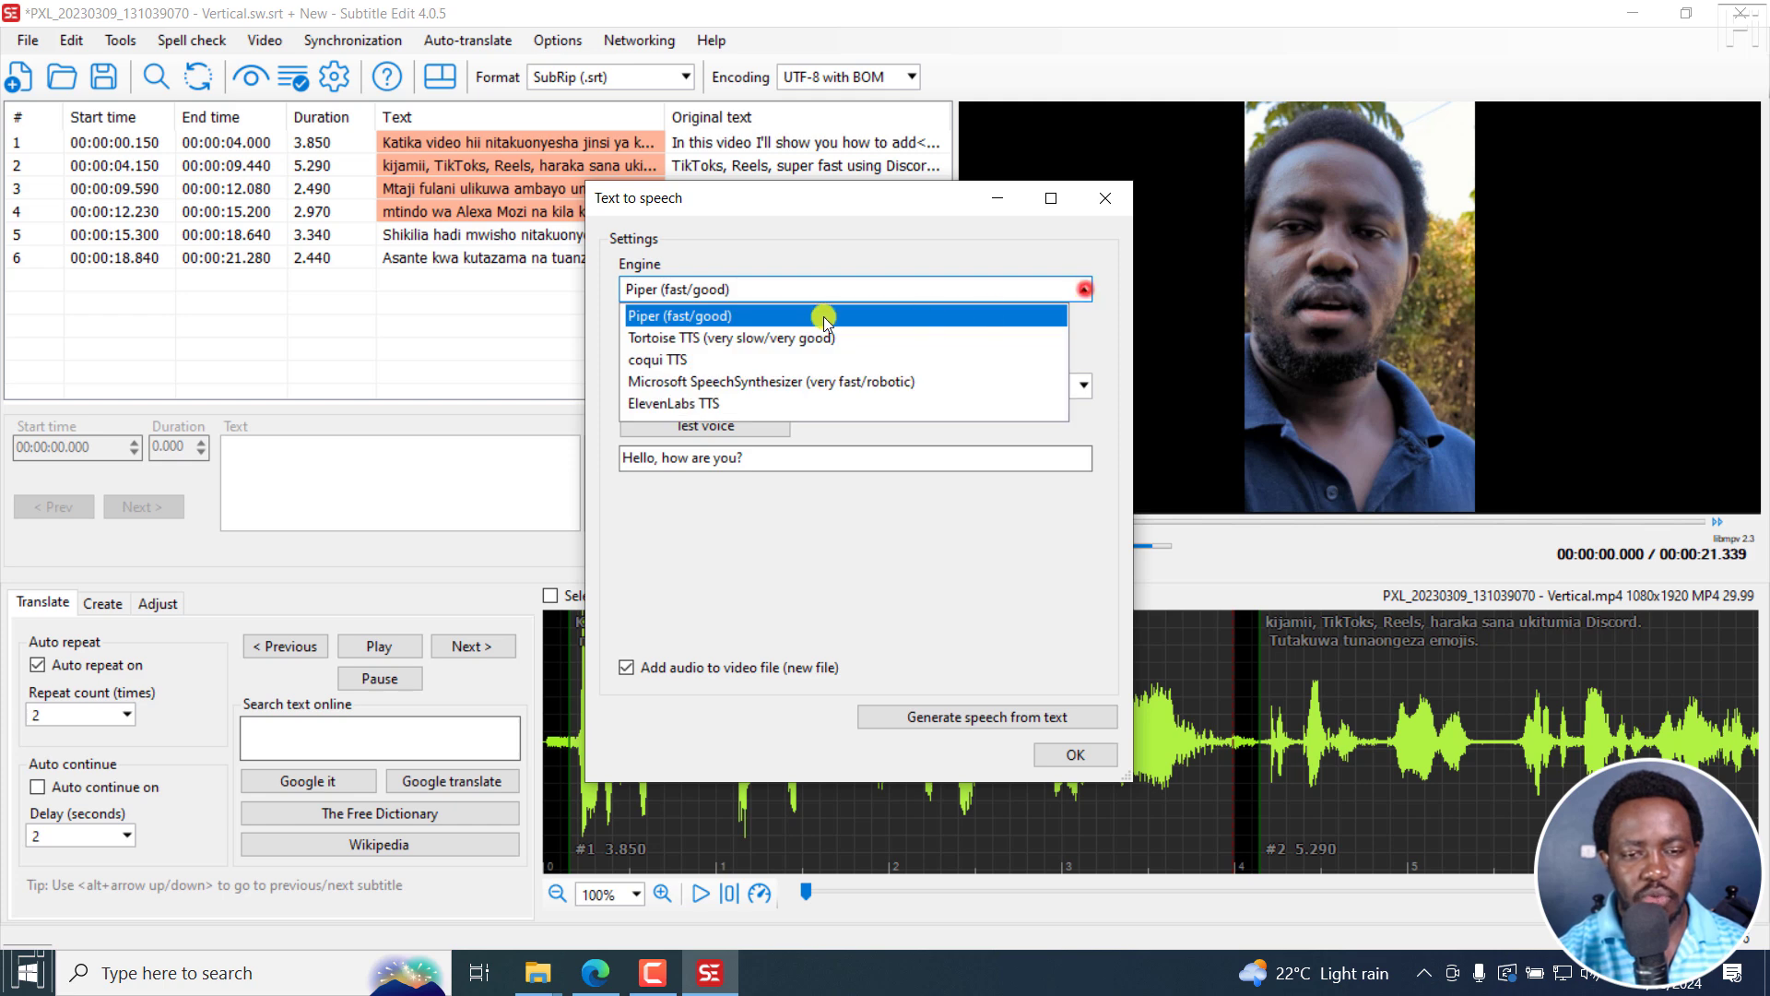
{"action": "left_click", "coordinate": [678, 407]}
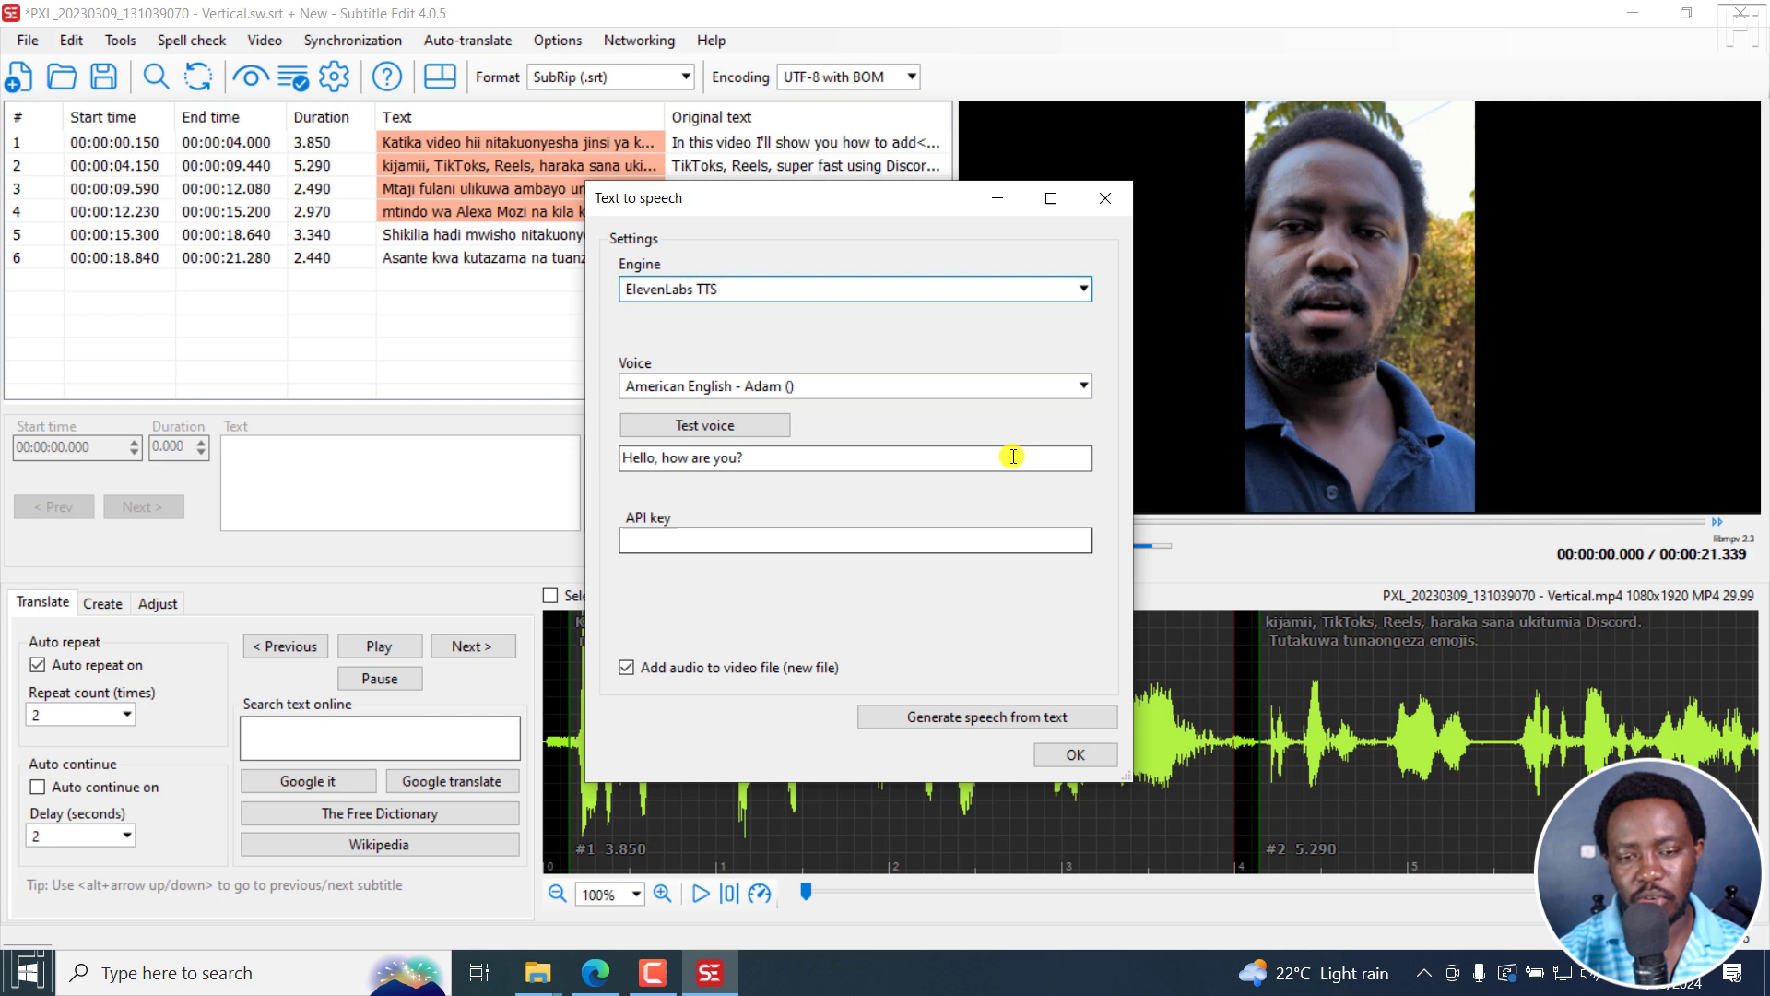
{"action": "left_click", "coordinate": [1084, 385]}
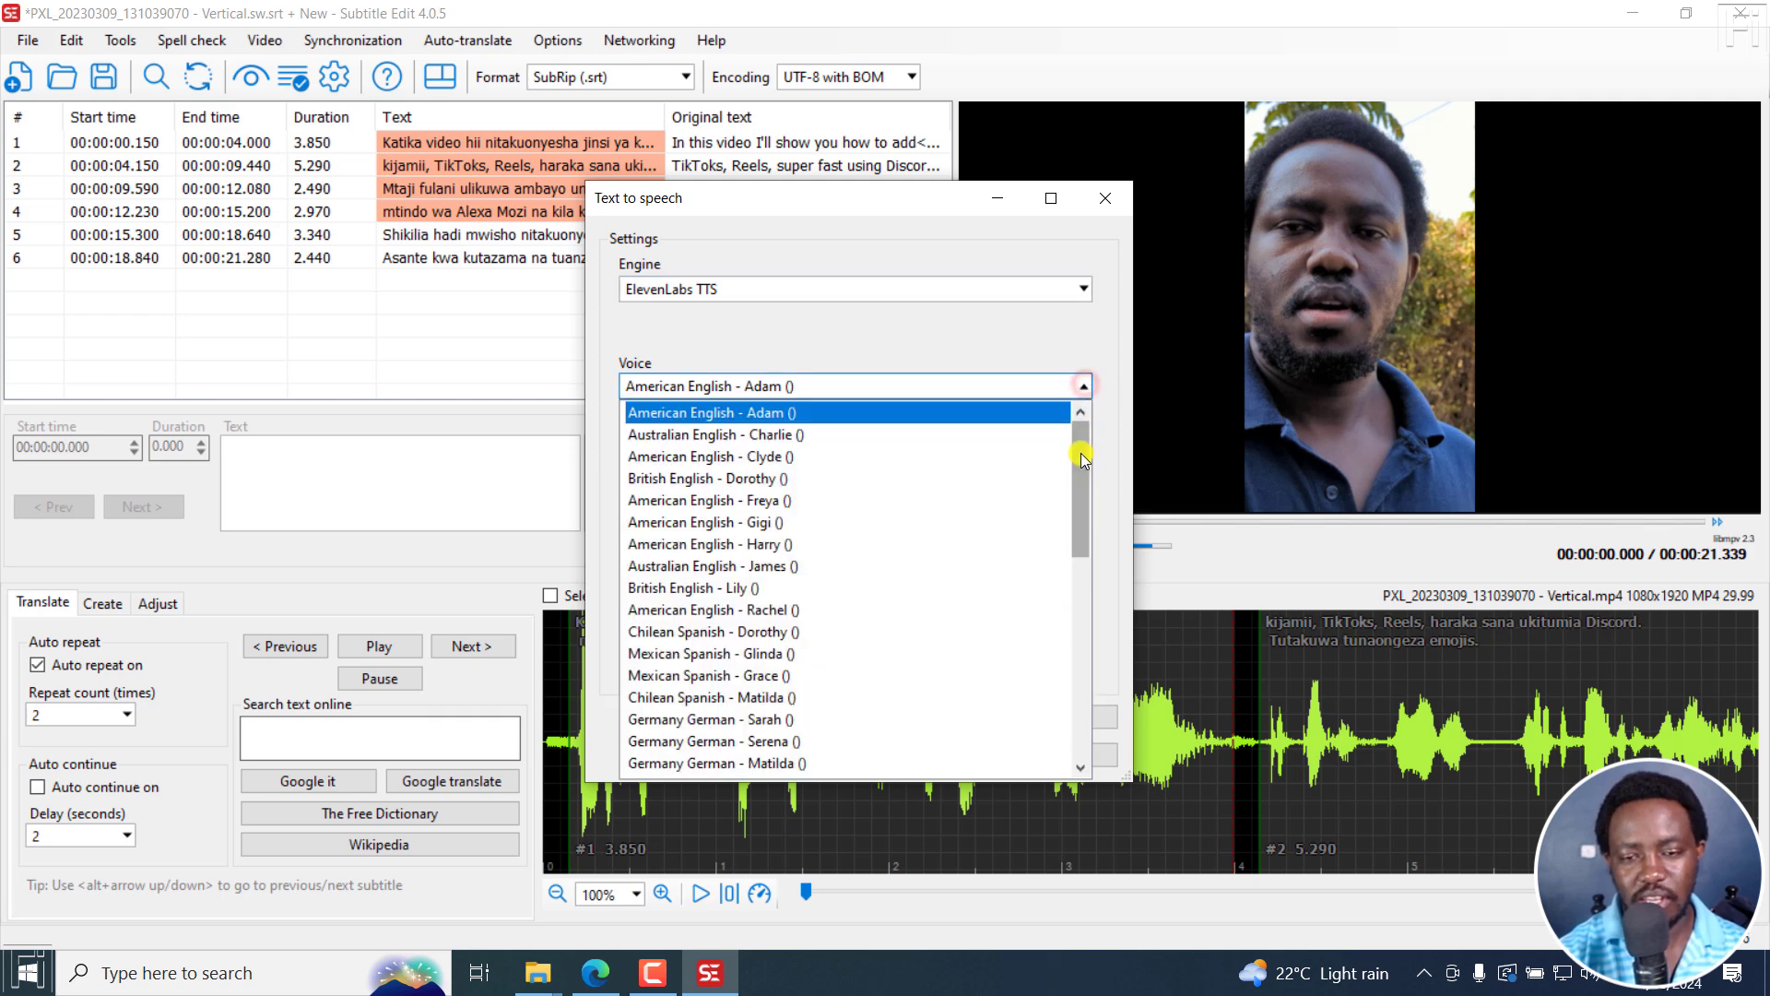
{"action": "left_click_drag", "start_coordinate": [1081, 451], "coordinate": [1081, 661]}
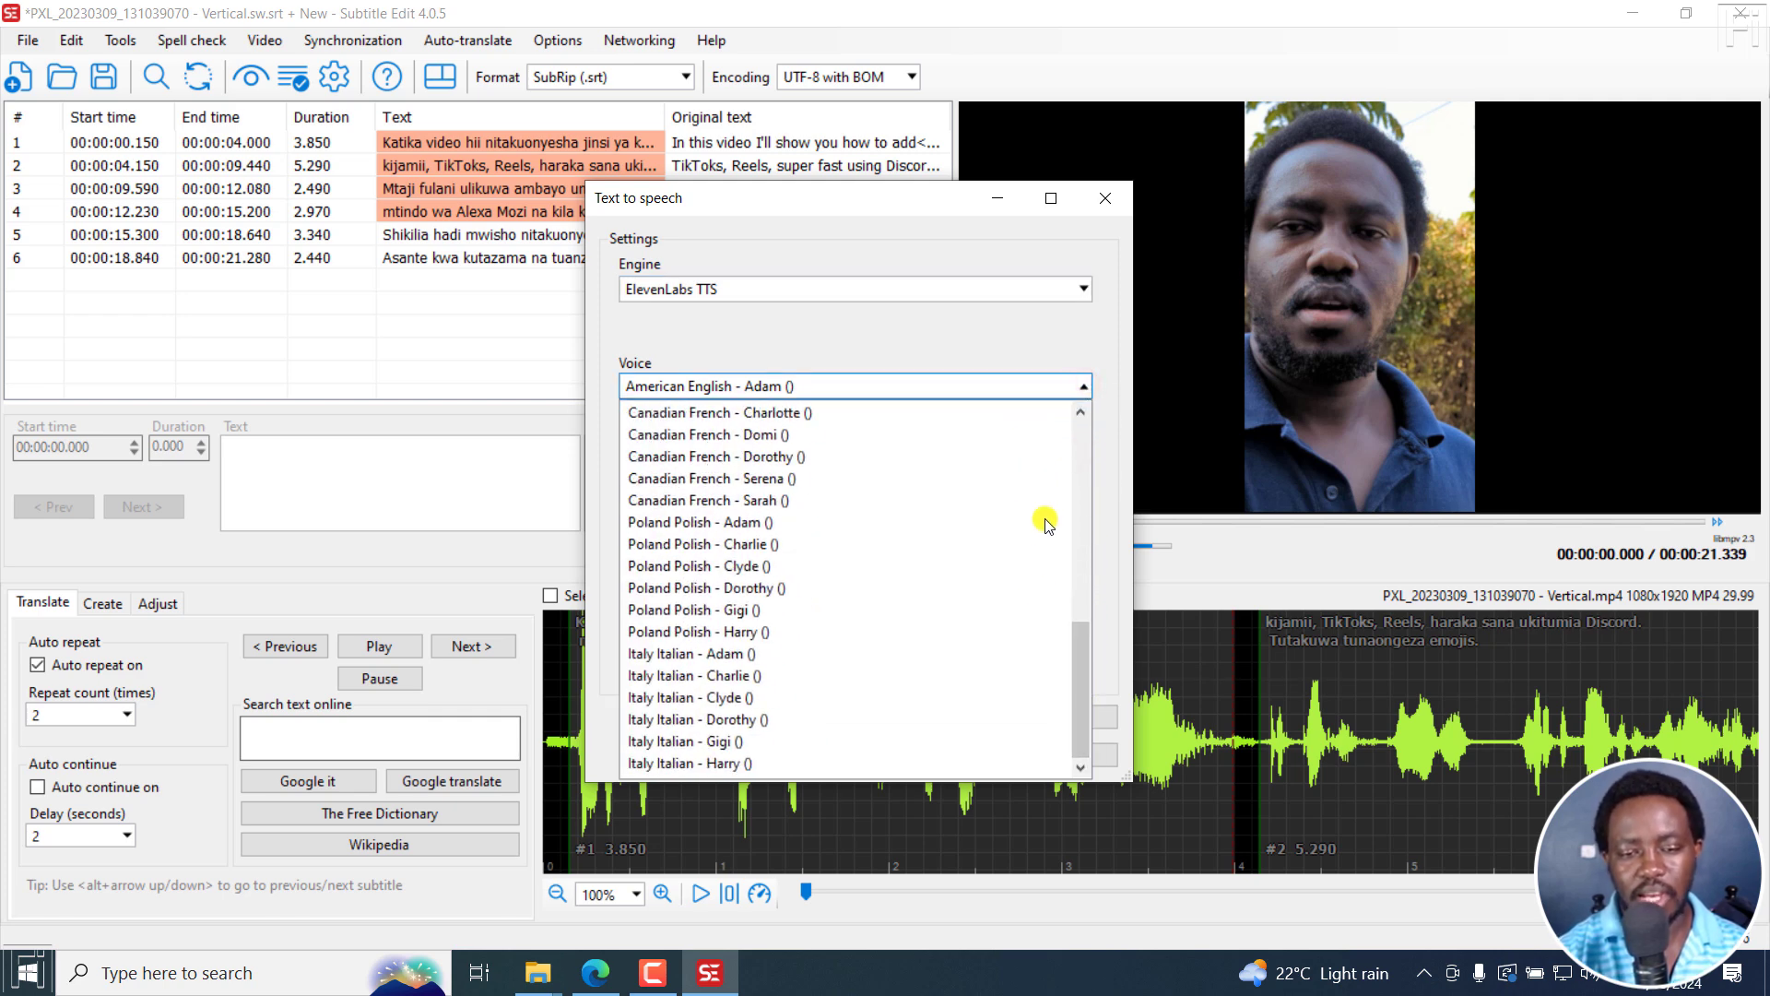
{"action": "left_click", "coordinate": [842, 360]}
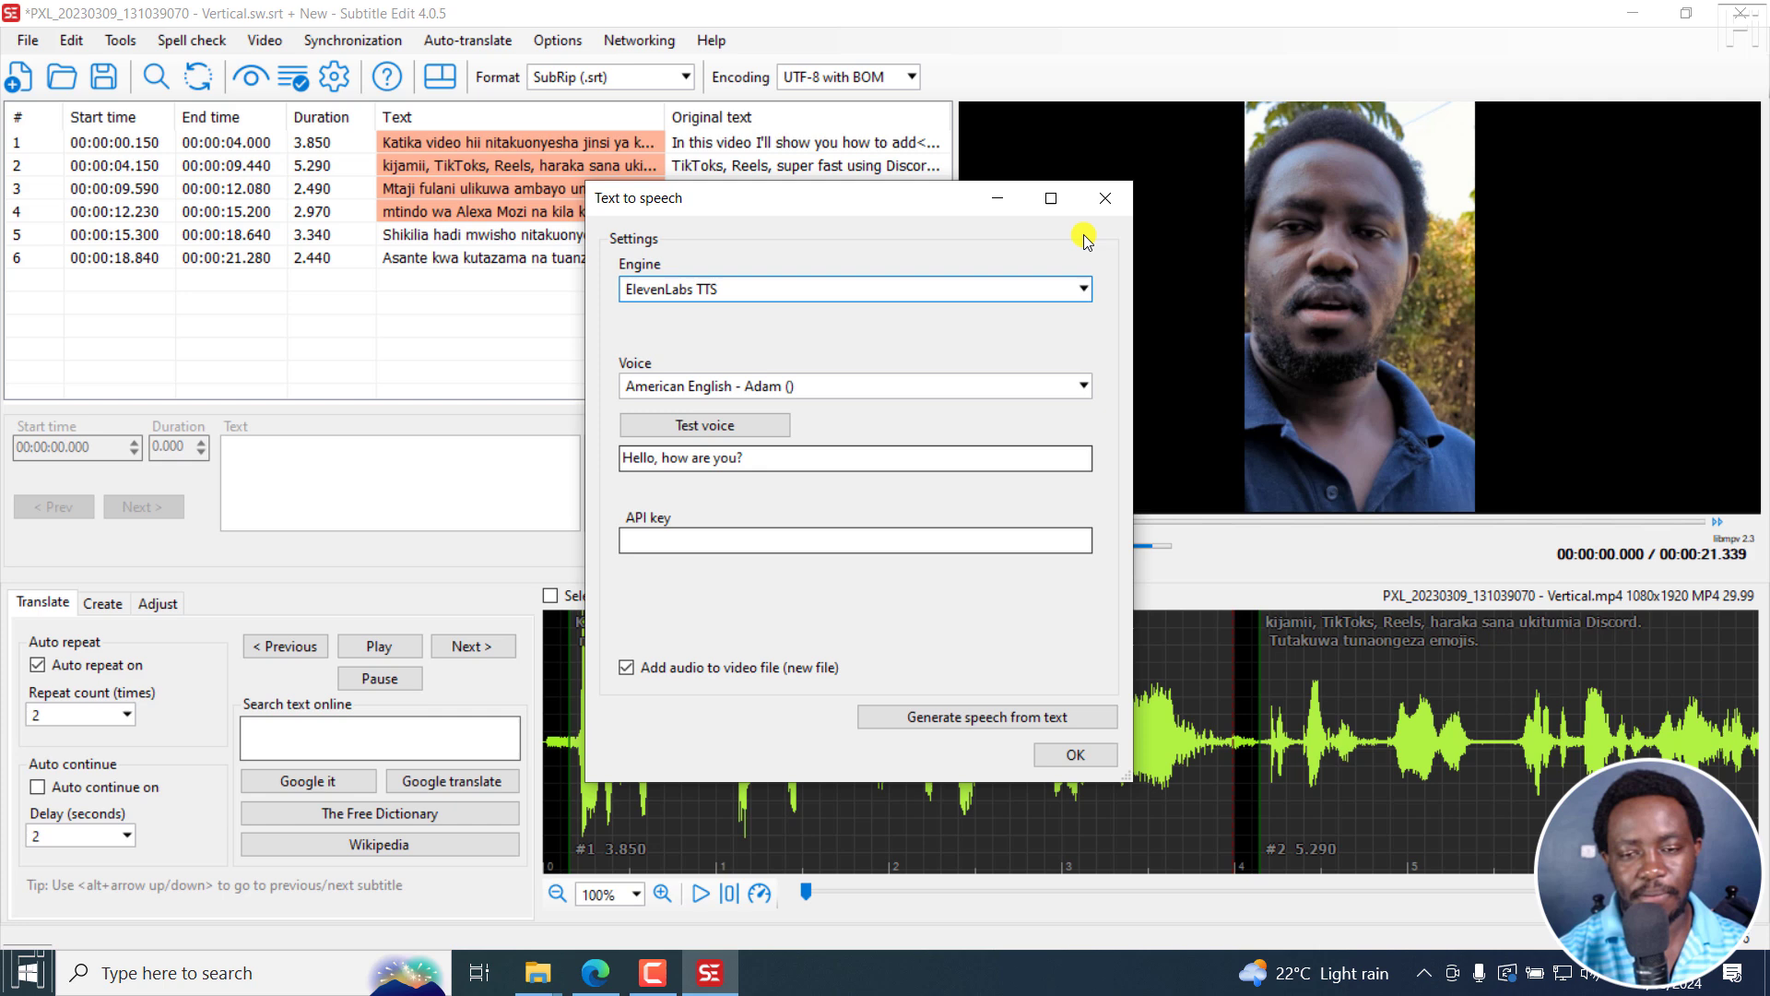
{"action": "left_click", "coordinate": [1086, 293]}
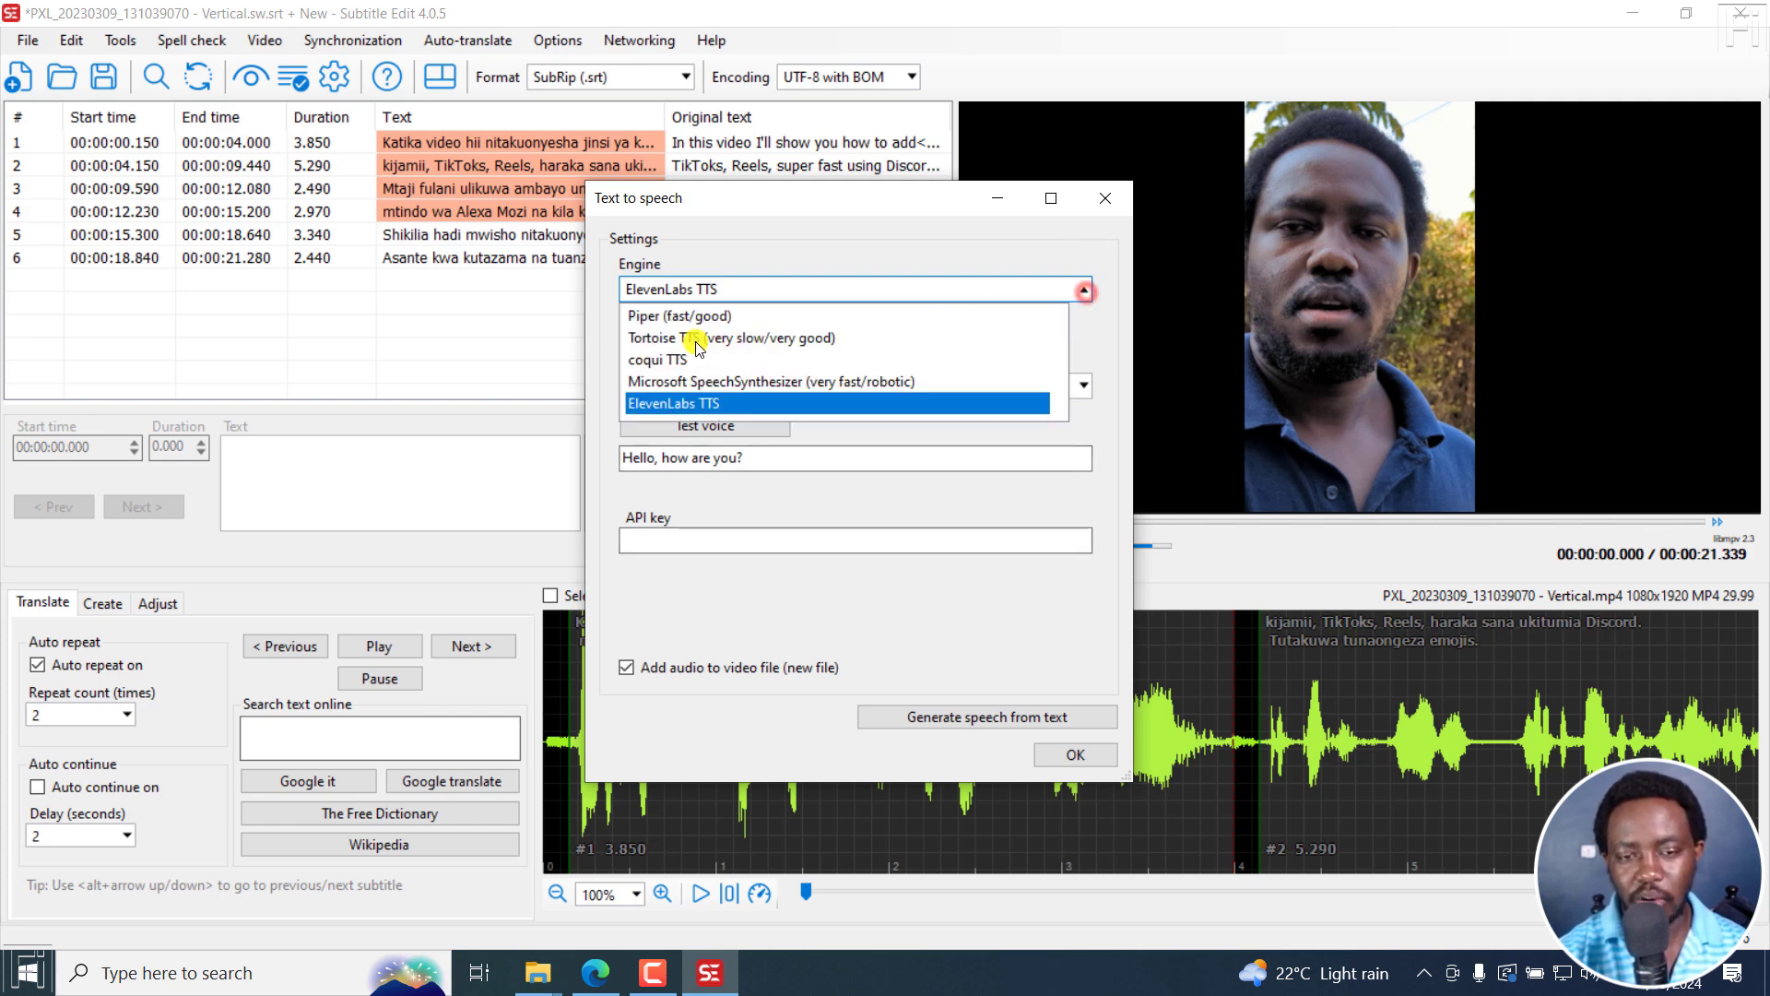
{"action": "left_click", "coordinate": [660, 317]}
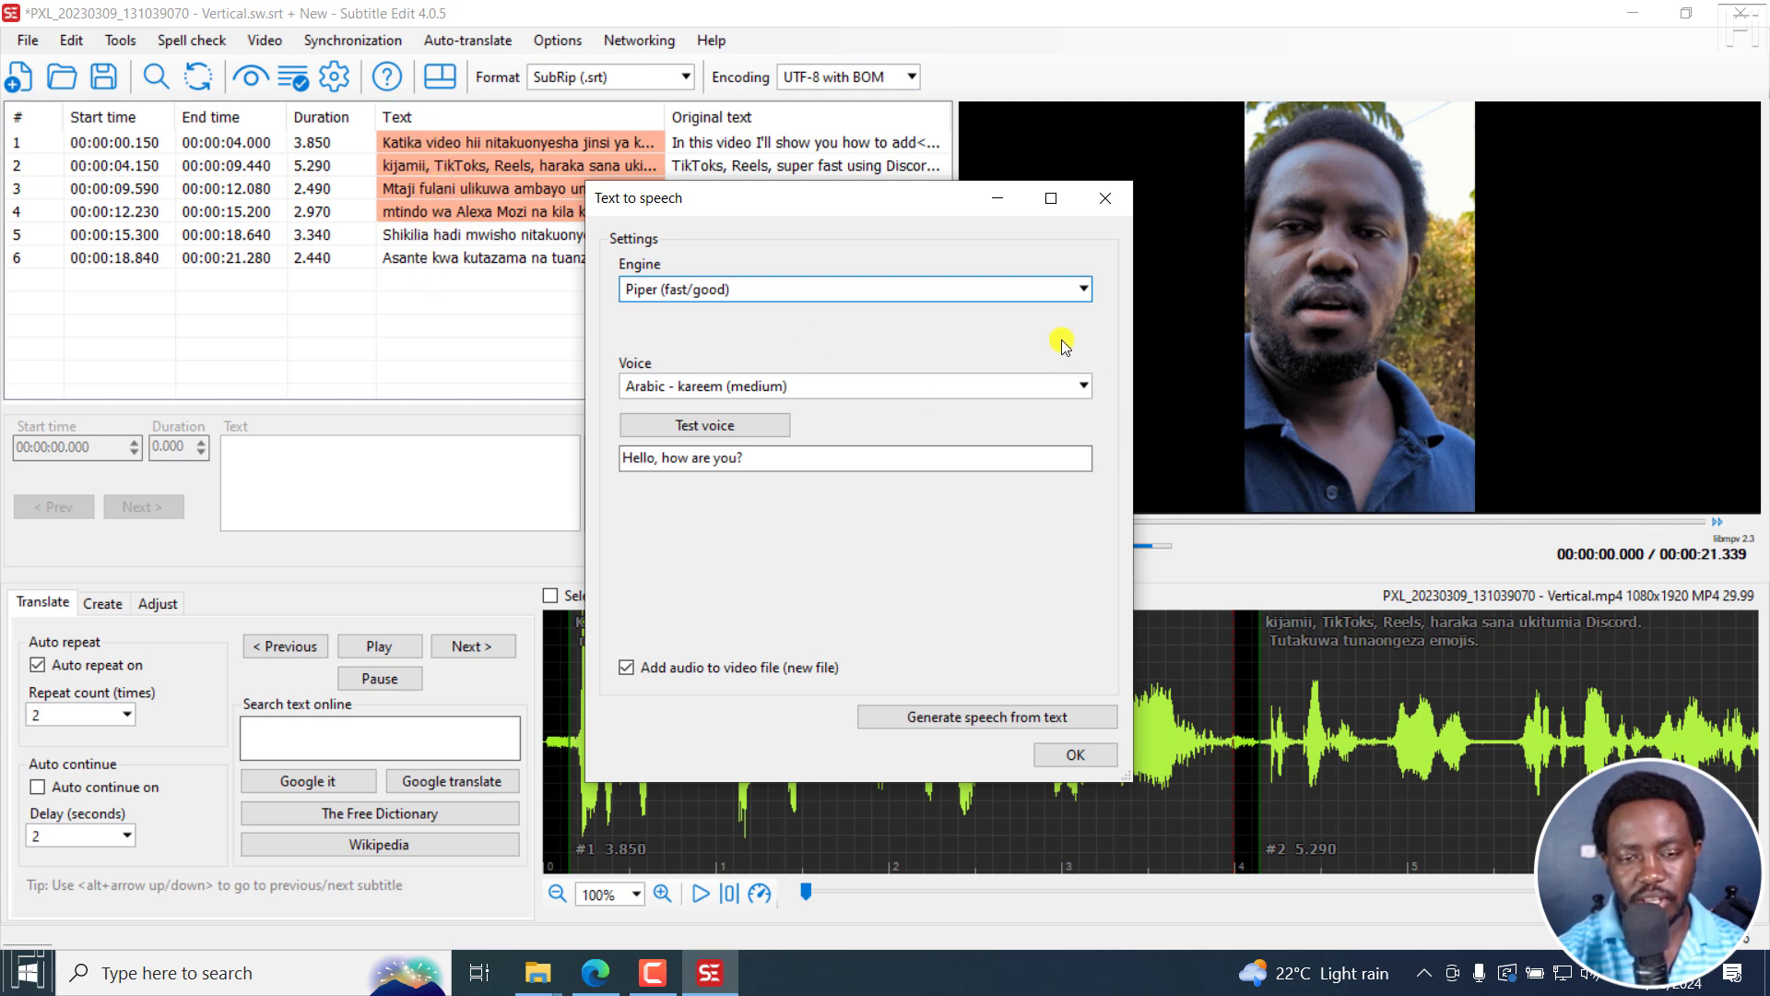
Step: Pick the Swahili - lanfrica (medium) Piper voice, test it, and keep 'Add audio to video file' on
{"action": "left_click", "coordinate": [1084, 386]}
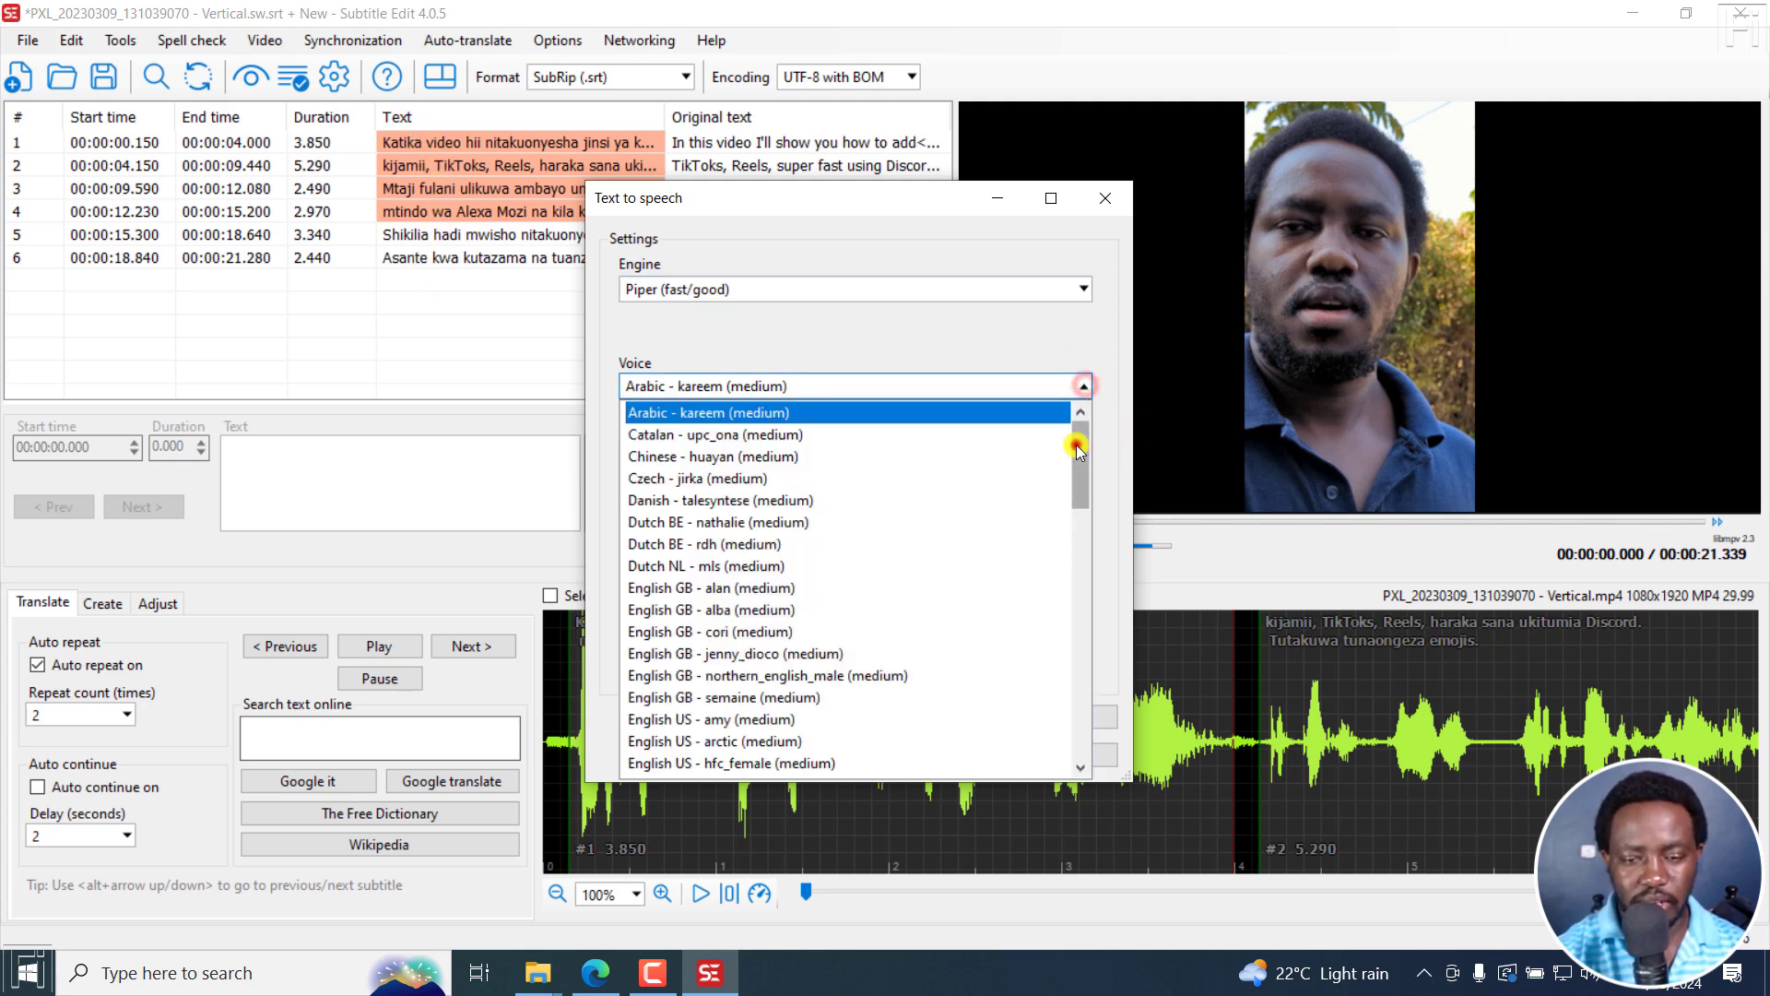
{"action": "left_click_drag", "start_coordinate": [1079, 449], "coordinate": [1076, 710]}
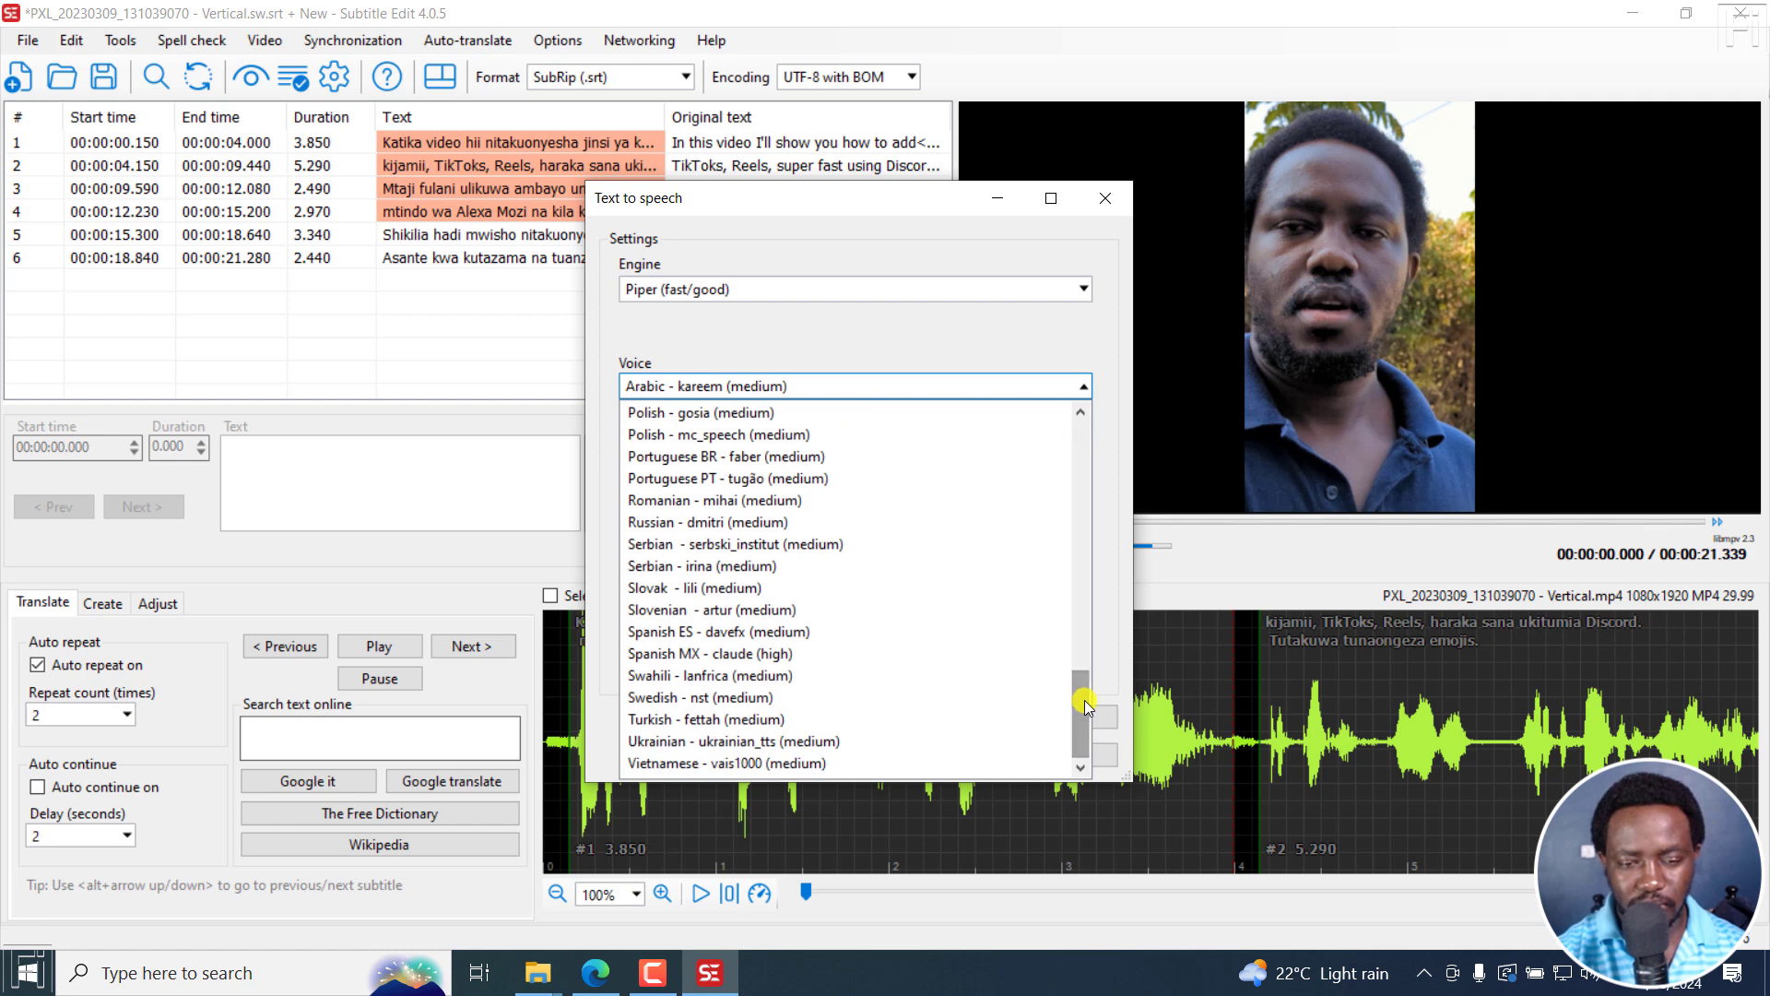
{"action": "left_click", "coordinate": [708, 676]}
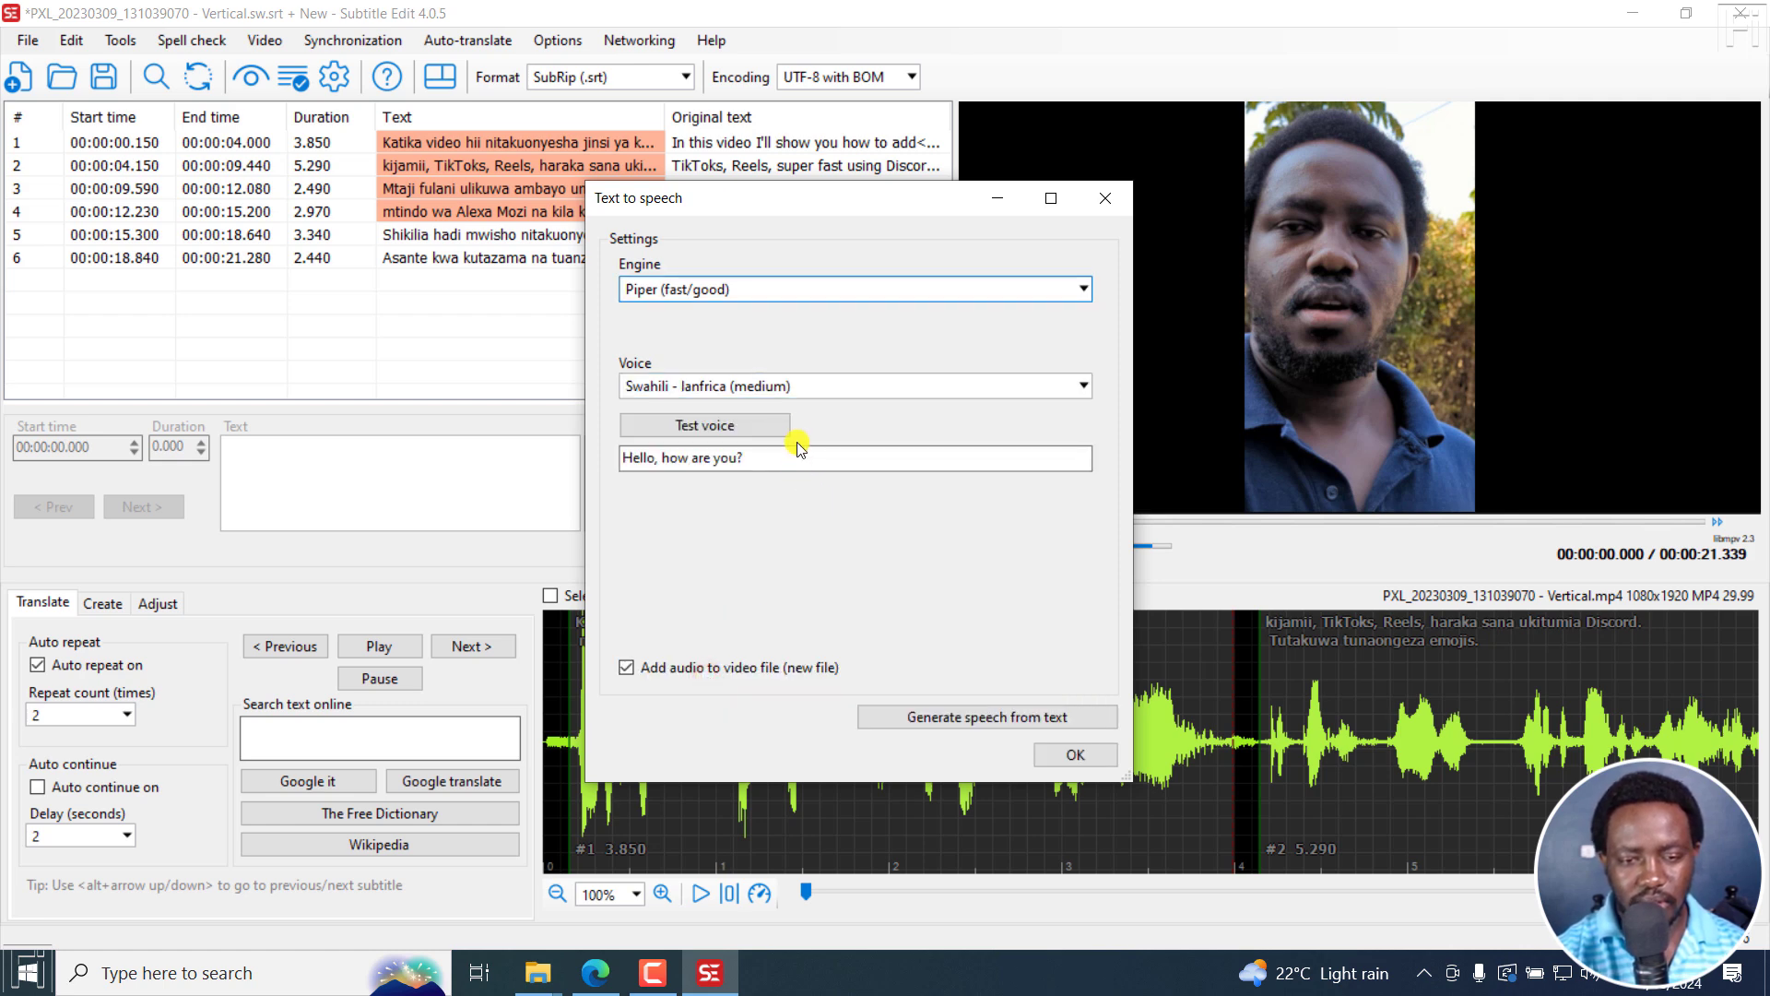
{"action": "left_click", "coordinate": [723, 424]}
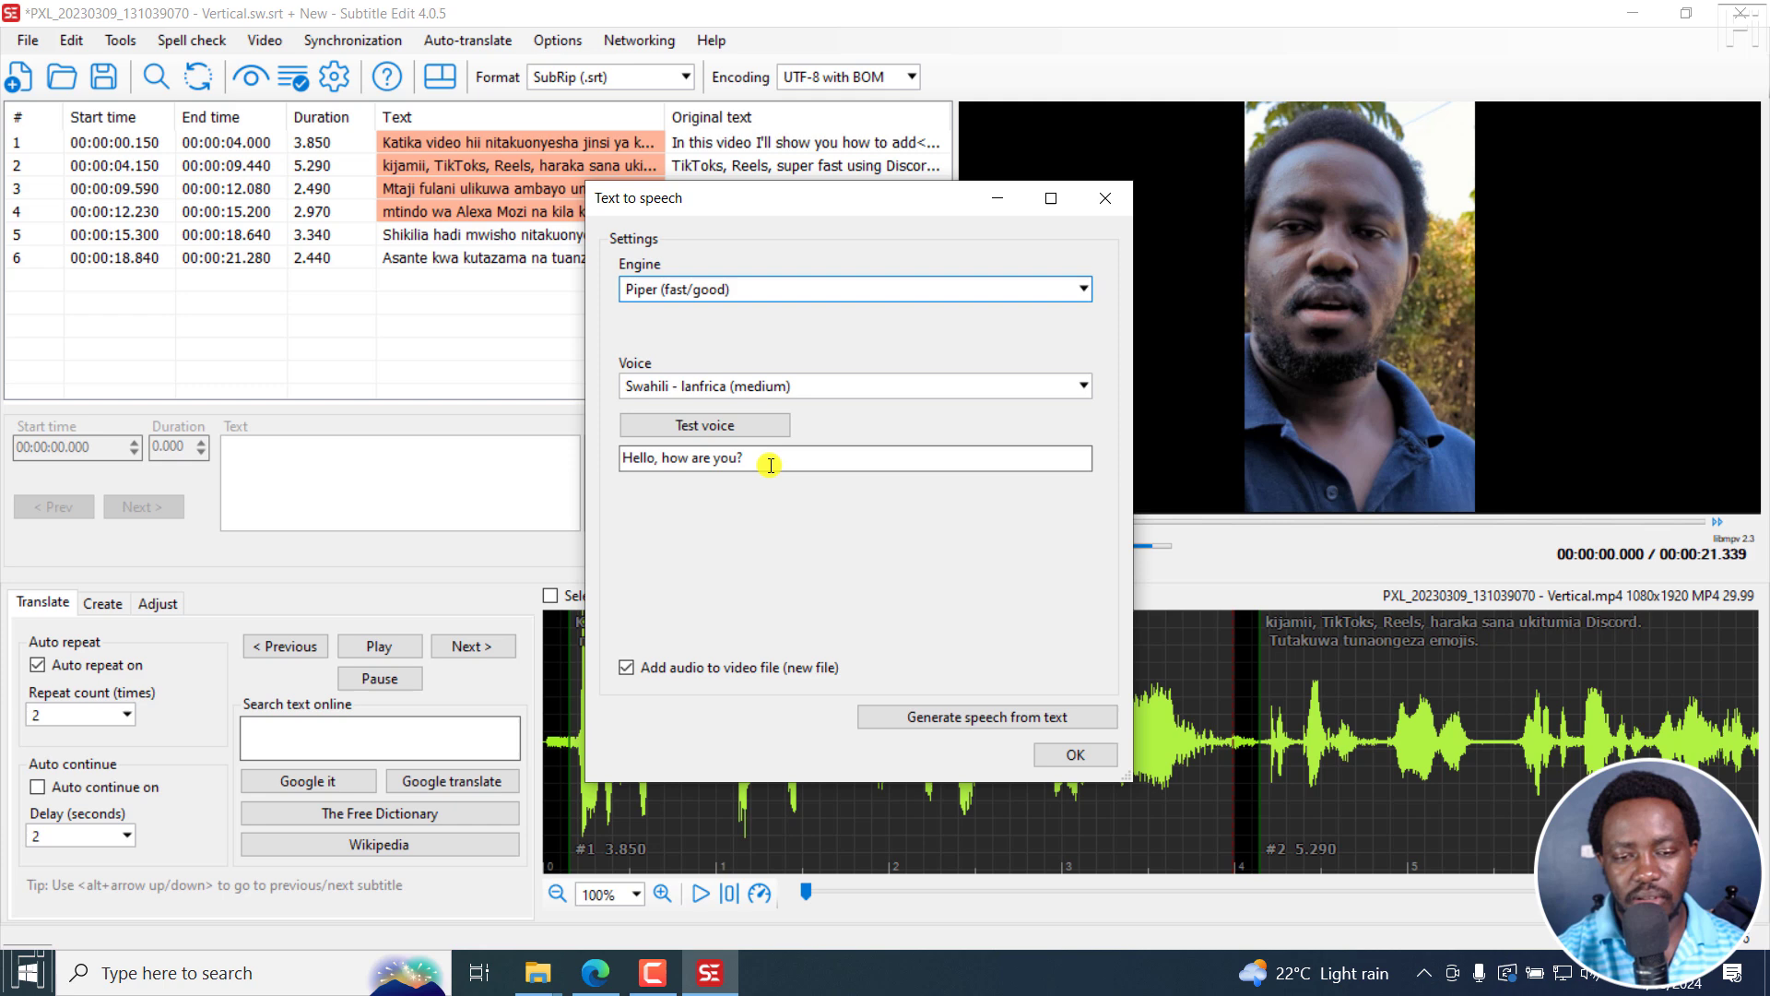
{"action": "left_click_drag", "start_coordinate": [771, 460], "coordinate": [632, 458]}
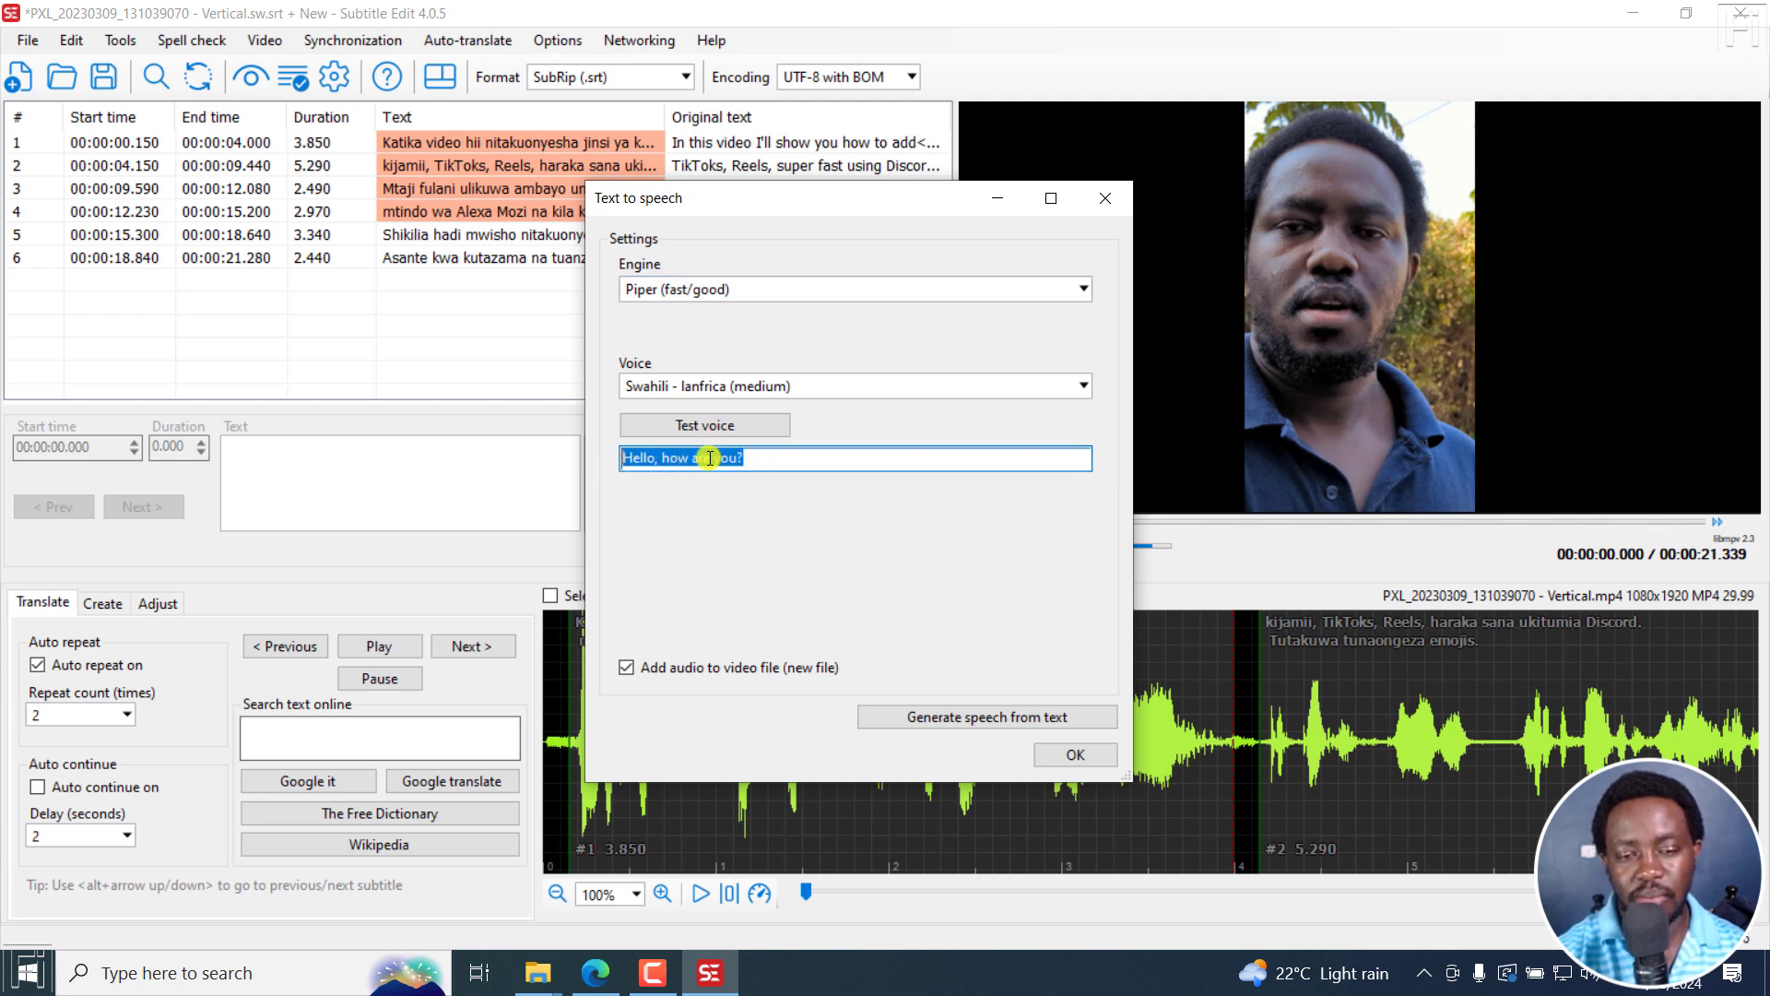
{"action": "left_click", "coordinate": [910, 463]}
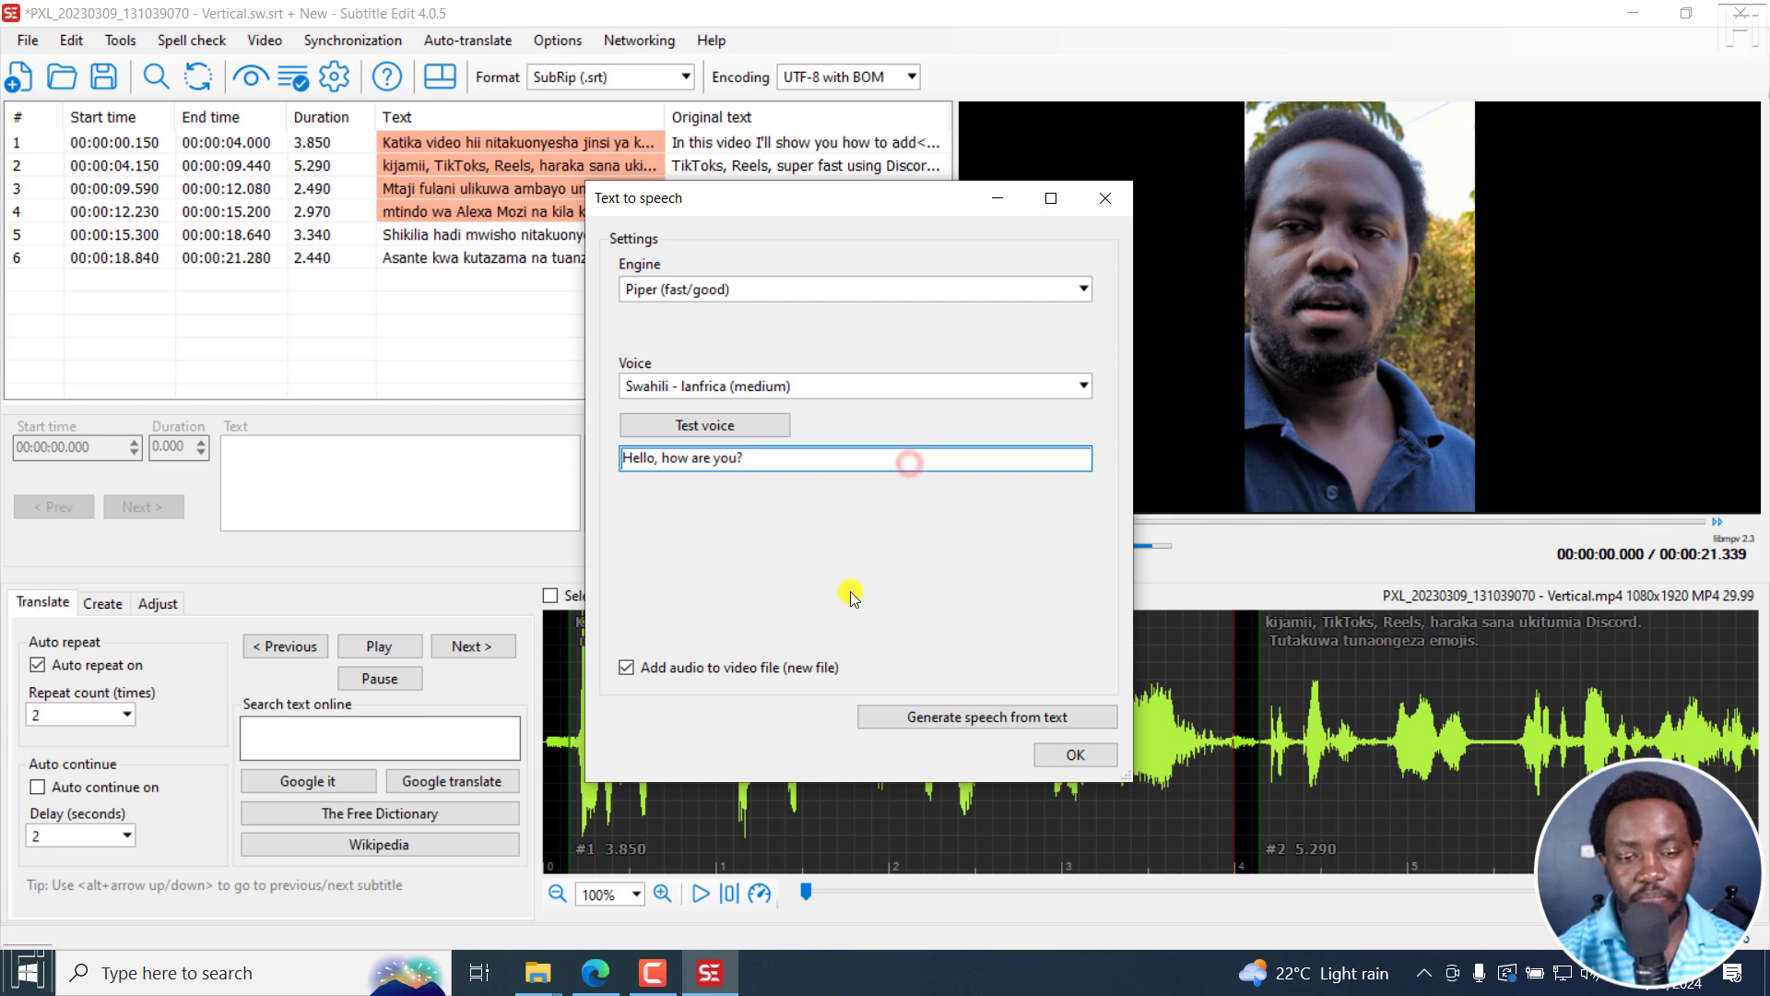
{"action": "left_click", "coordinate": [626, 667]}
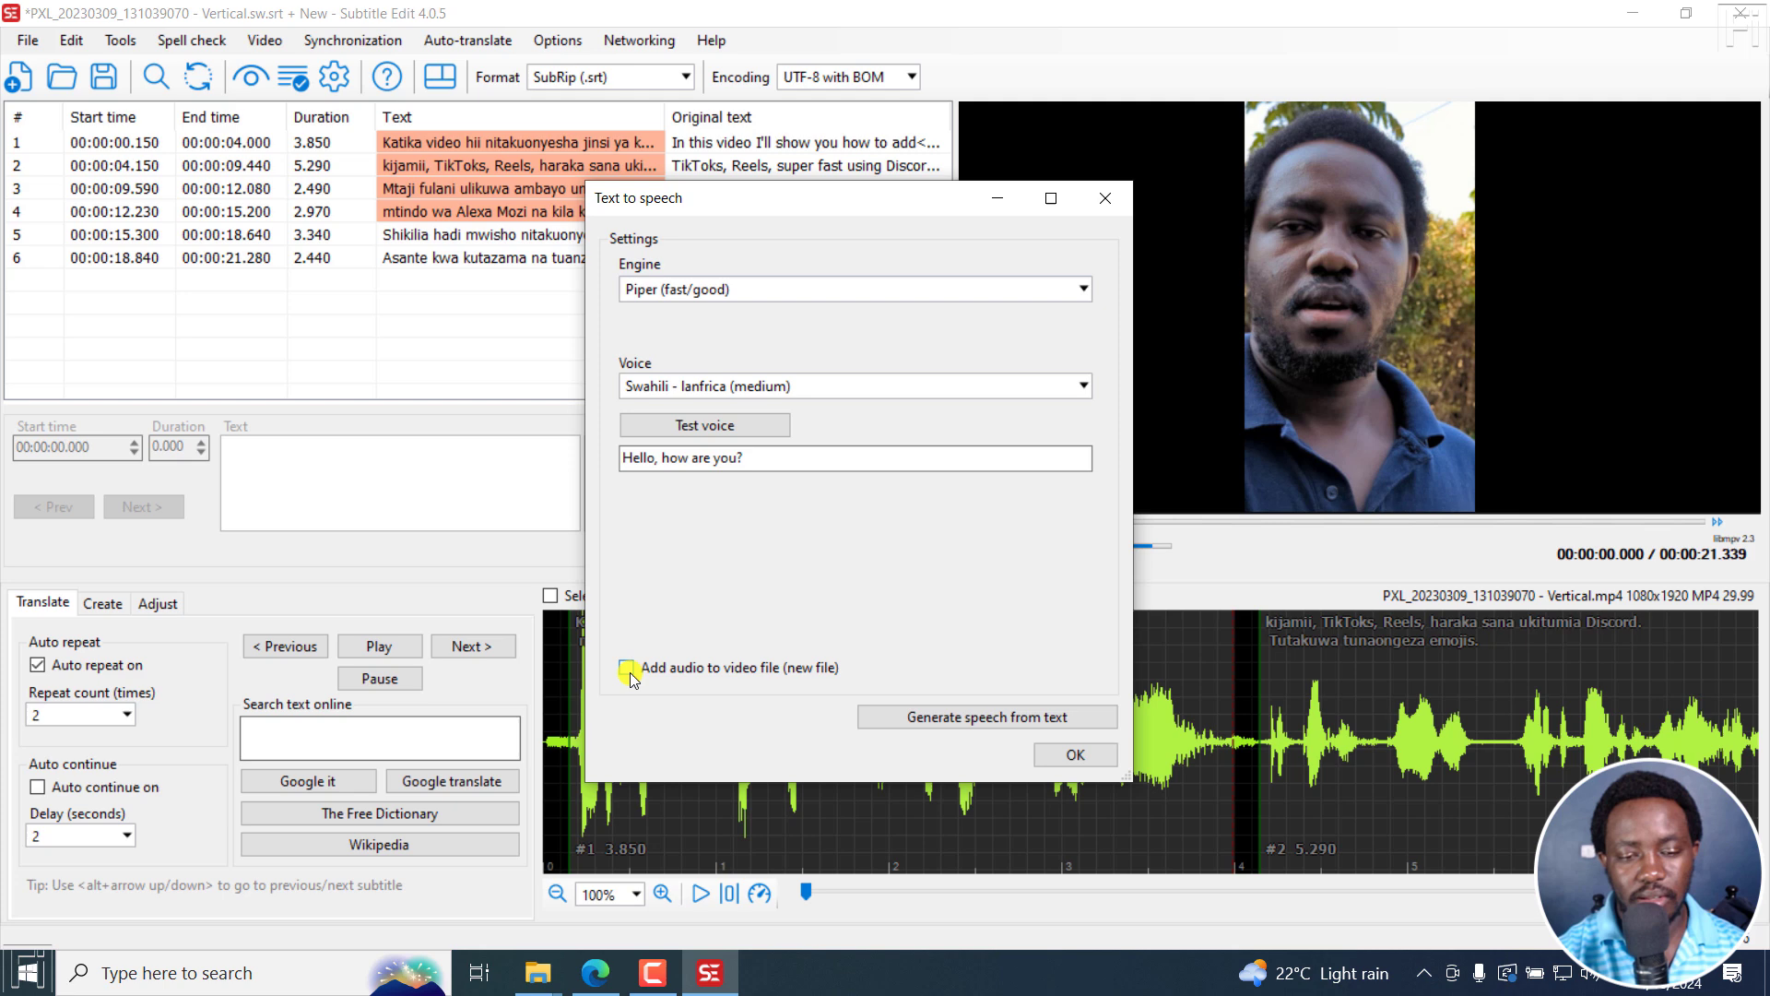
{"action": "left_click", "coordinate": [625, 669]}
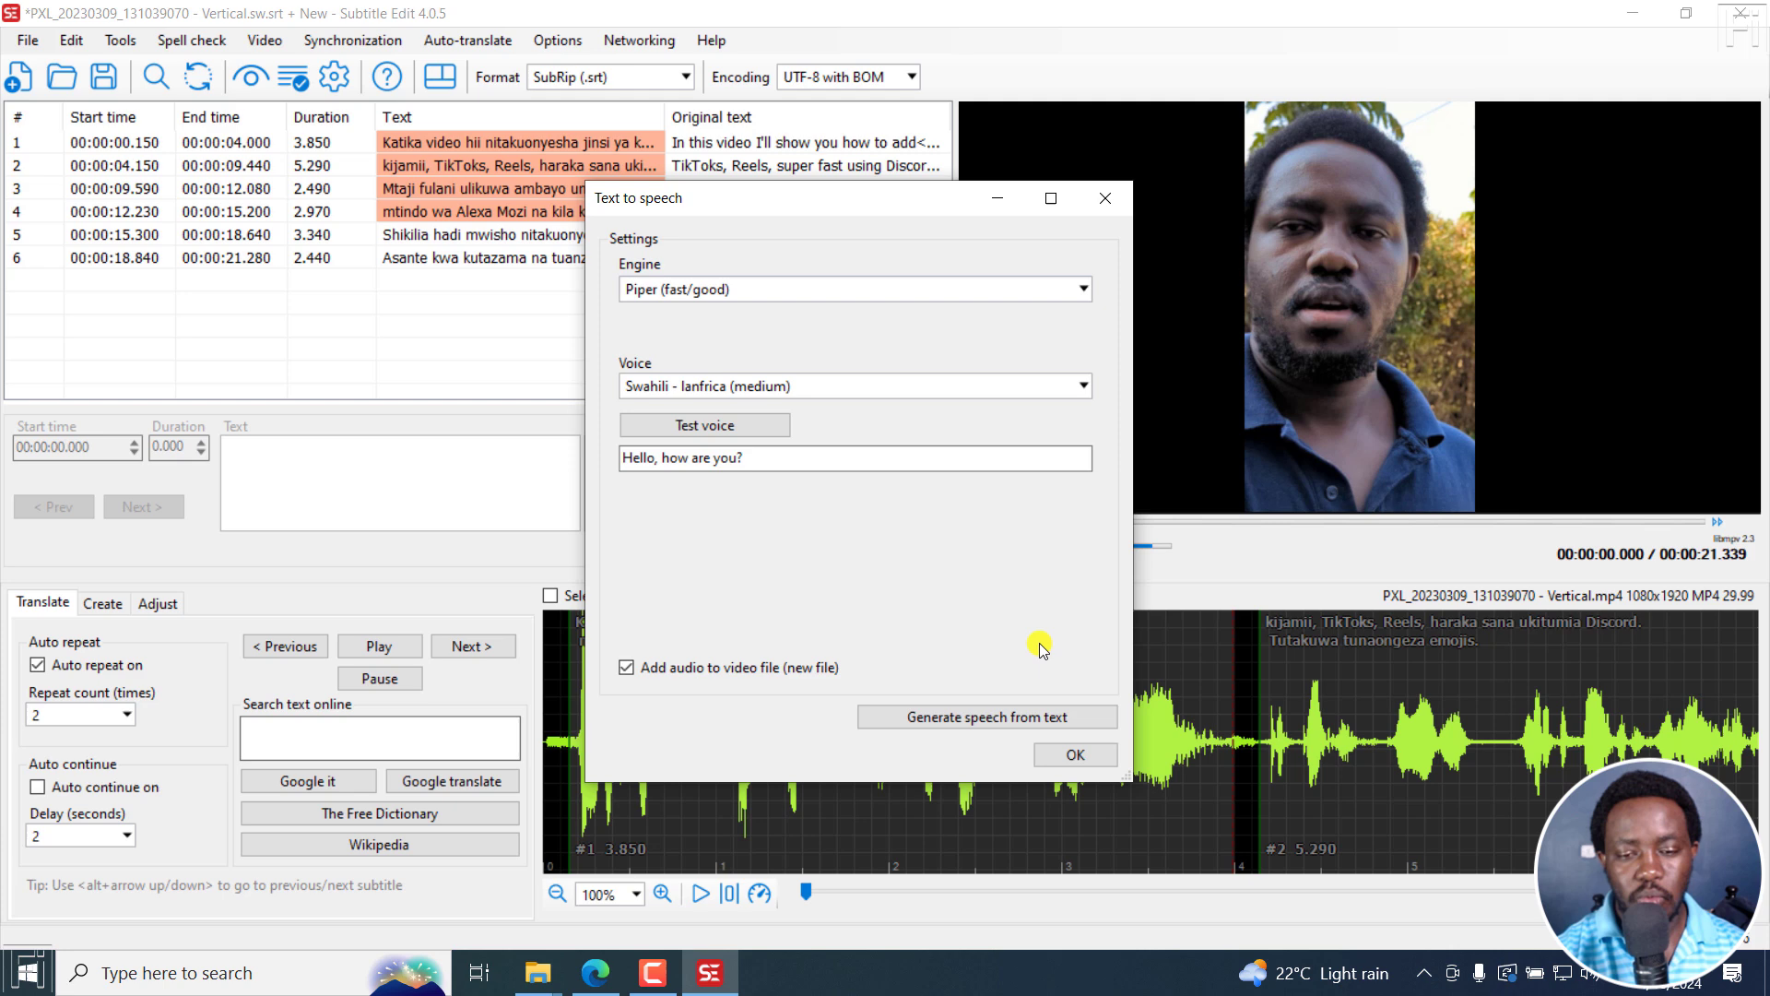
Step: Generate Swahili speech for all six subtitles, downloading Piper when prompted
{"action": "left_click", "coordinate": [940, 718]}
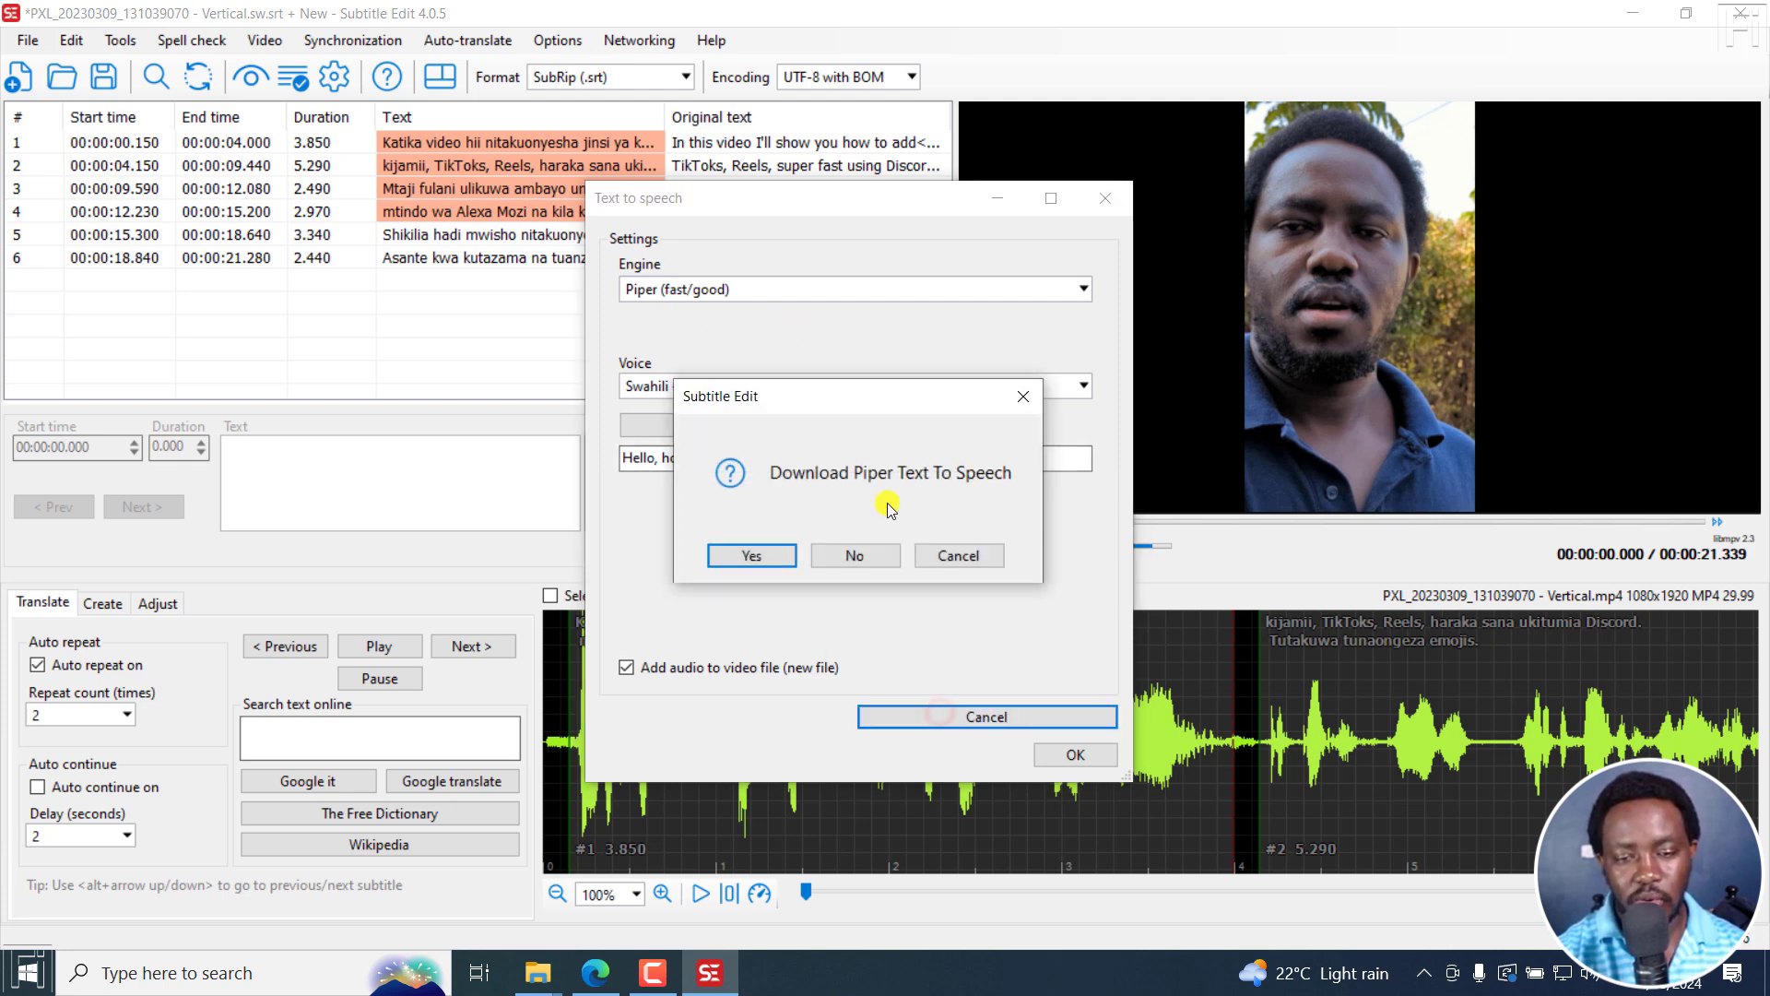
{"action": "left_click", "coordinate": [749, 555]}
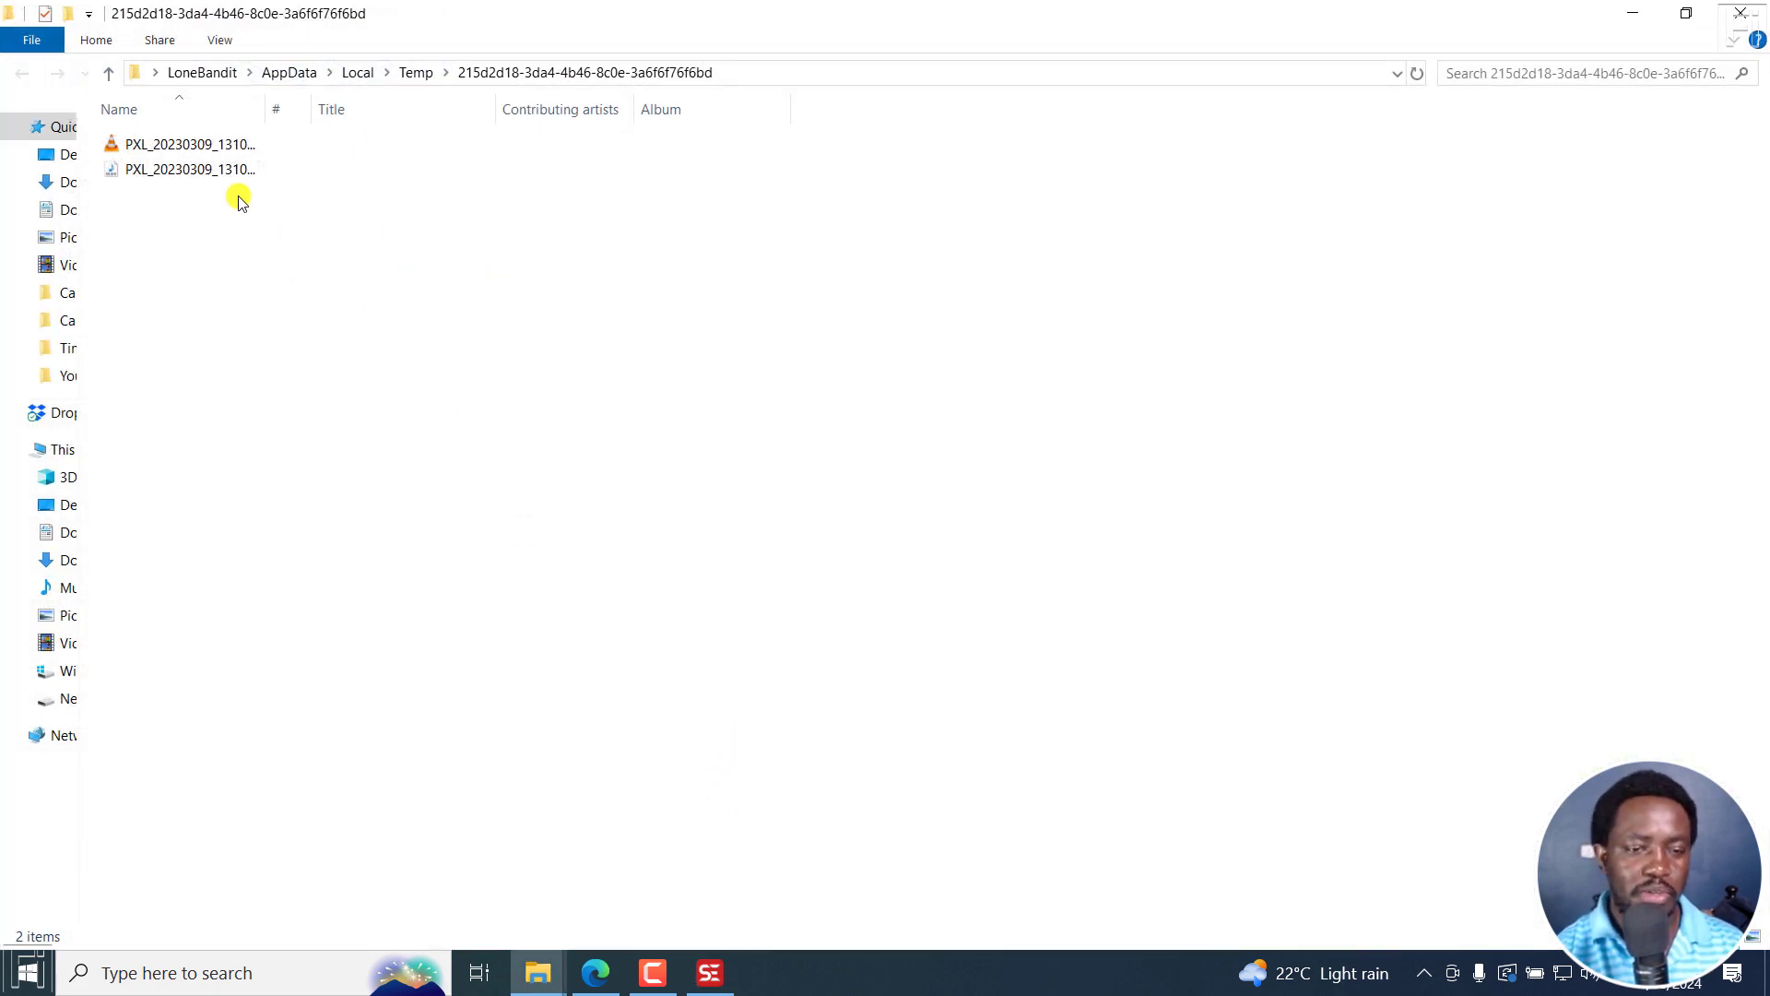
Step: Play PXL_20230309_131039070 - Vertical.mp4 in VLC, pause it, and resize VLC beside Subtitle Edit
{"action": "double_click", "coordinate": [157, 143]}
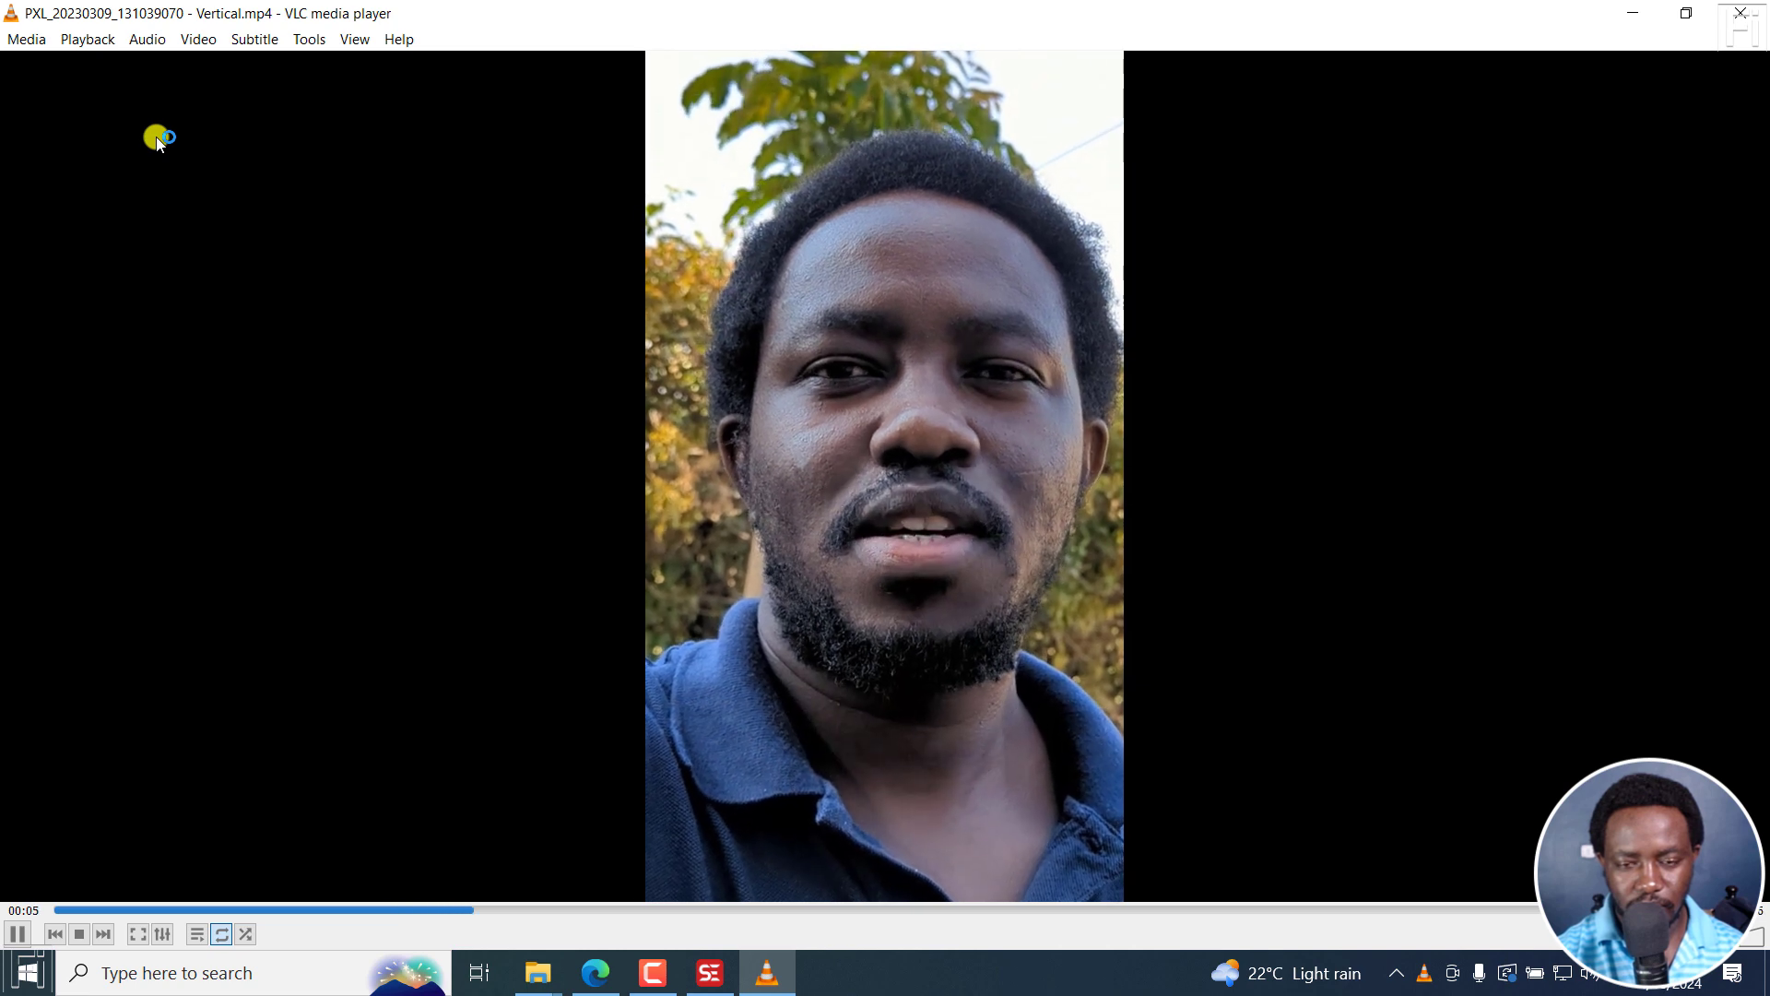
{"action": "key", "text": "space"}
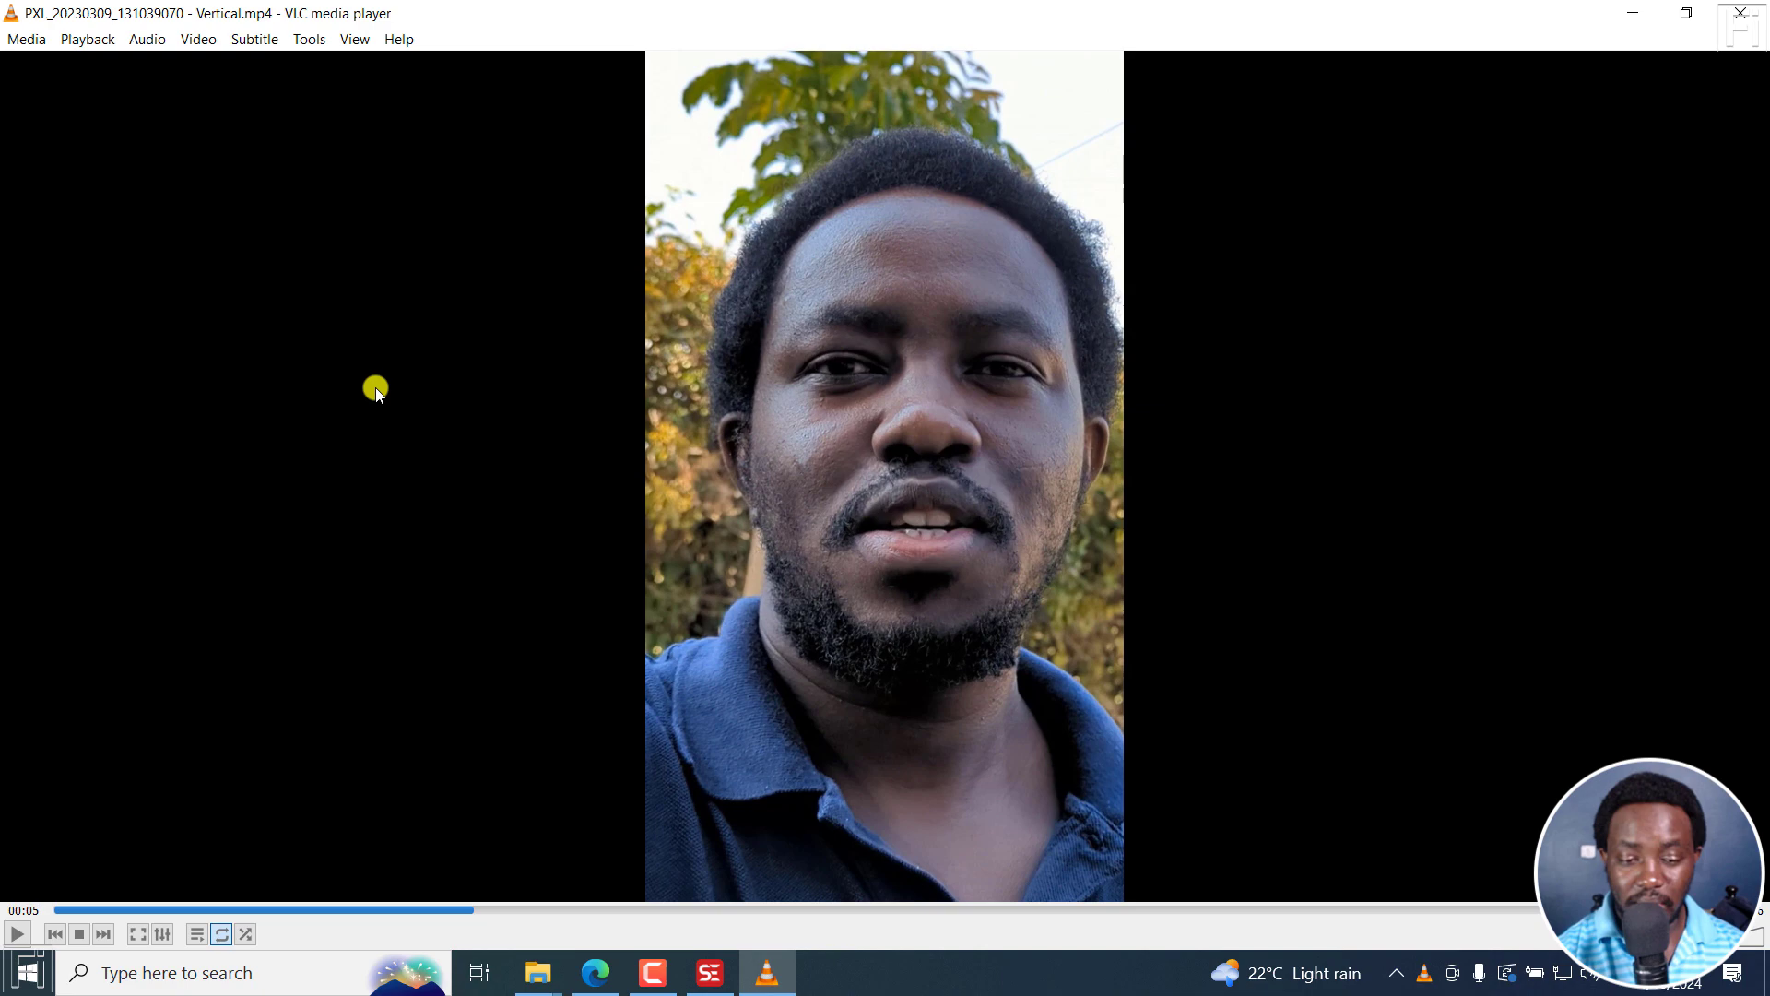
{"action": "left_click", "coordinate": [708, 972]}
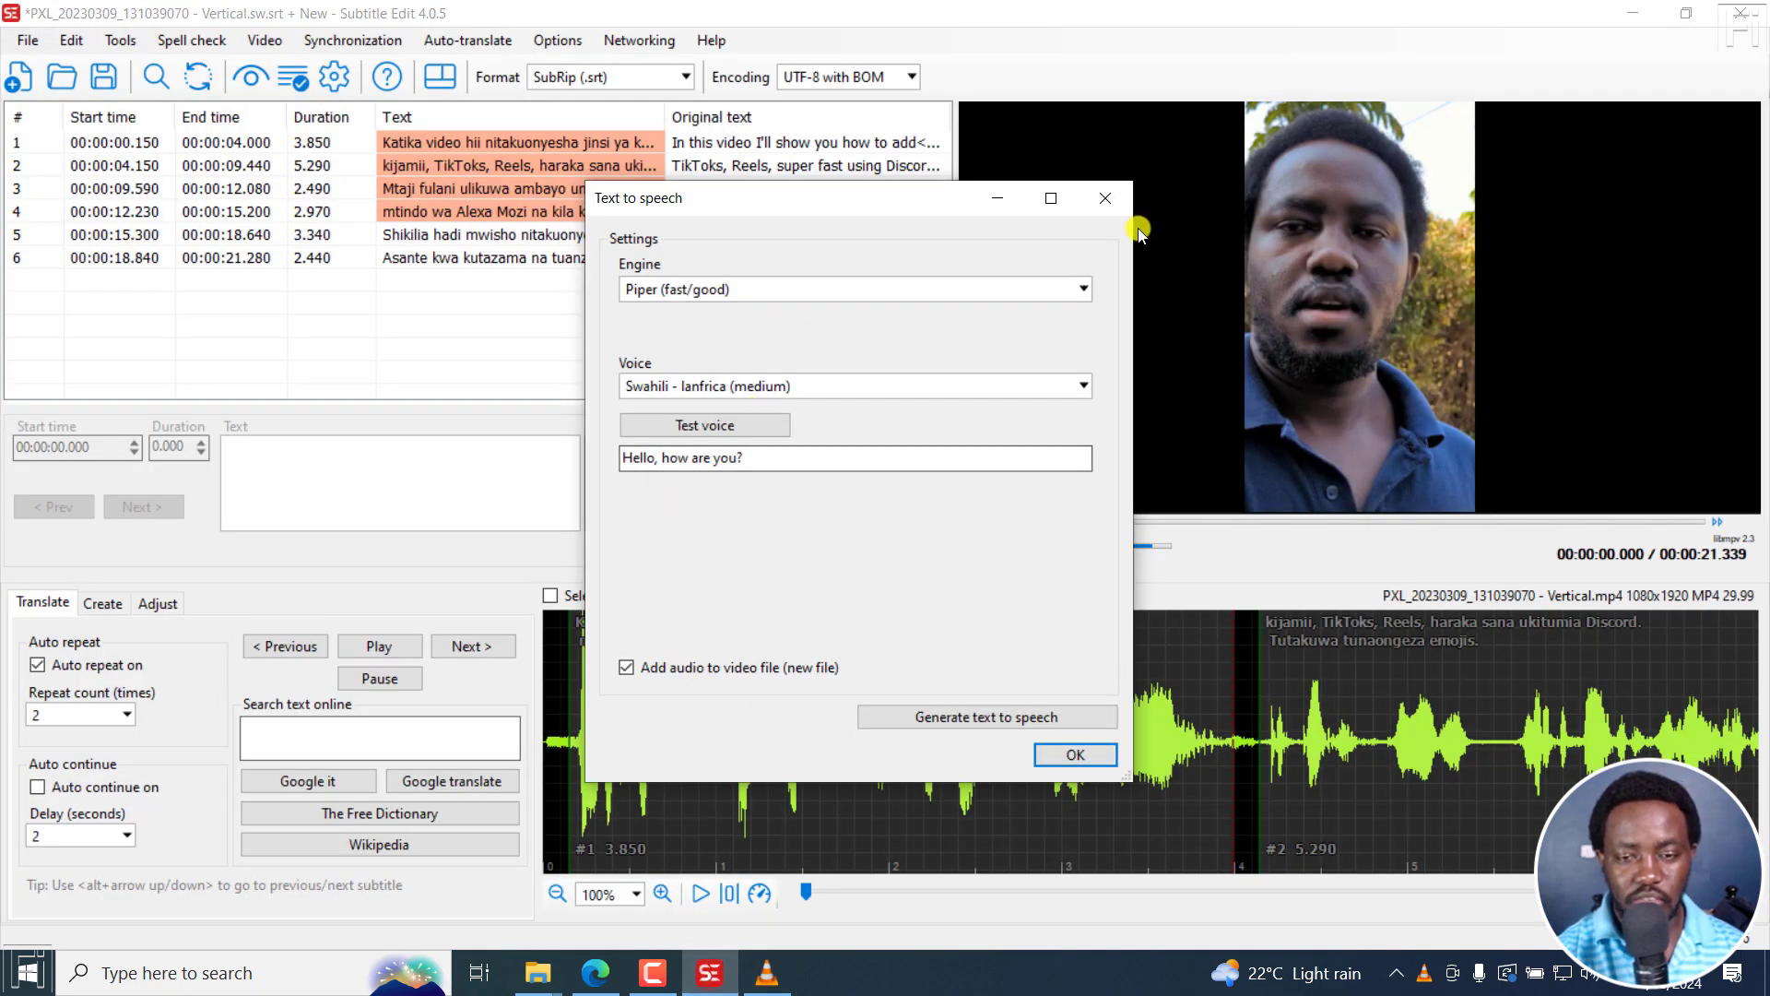
{"action": "left_click_drag", "start_coordinate": [912, 197], "coordinate": [1119, 221]}
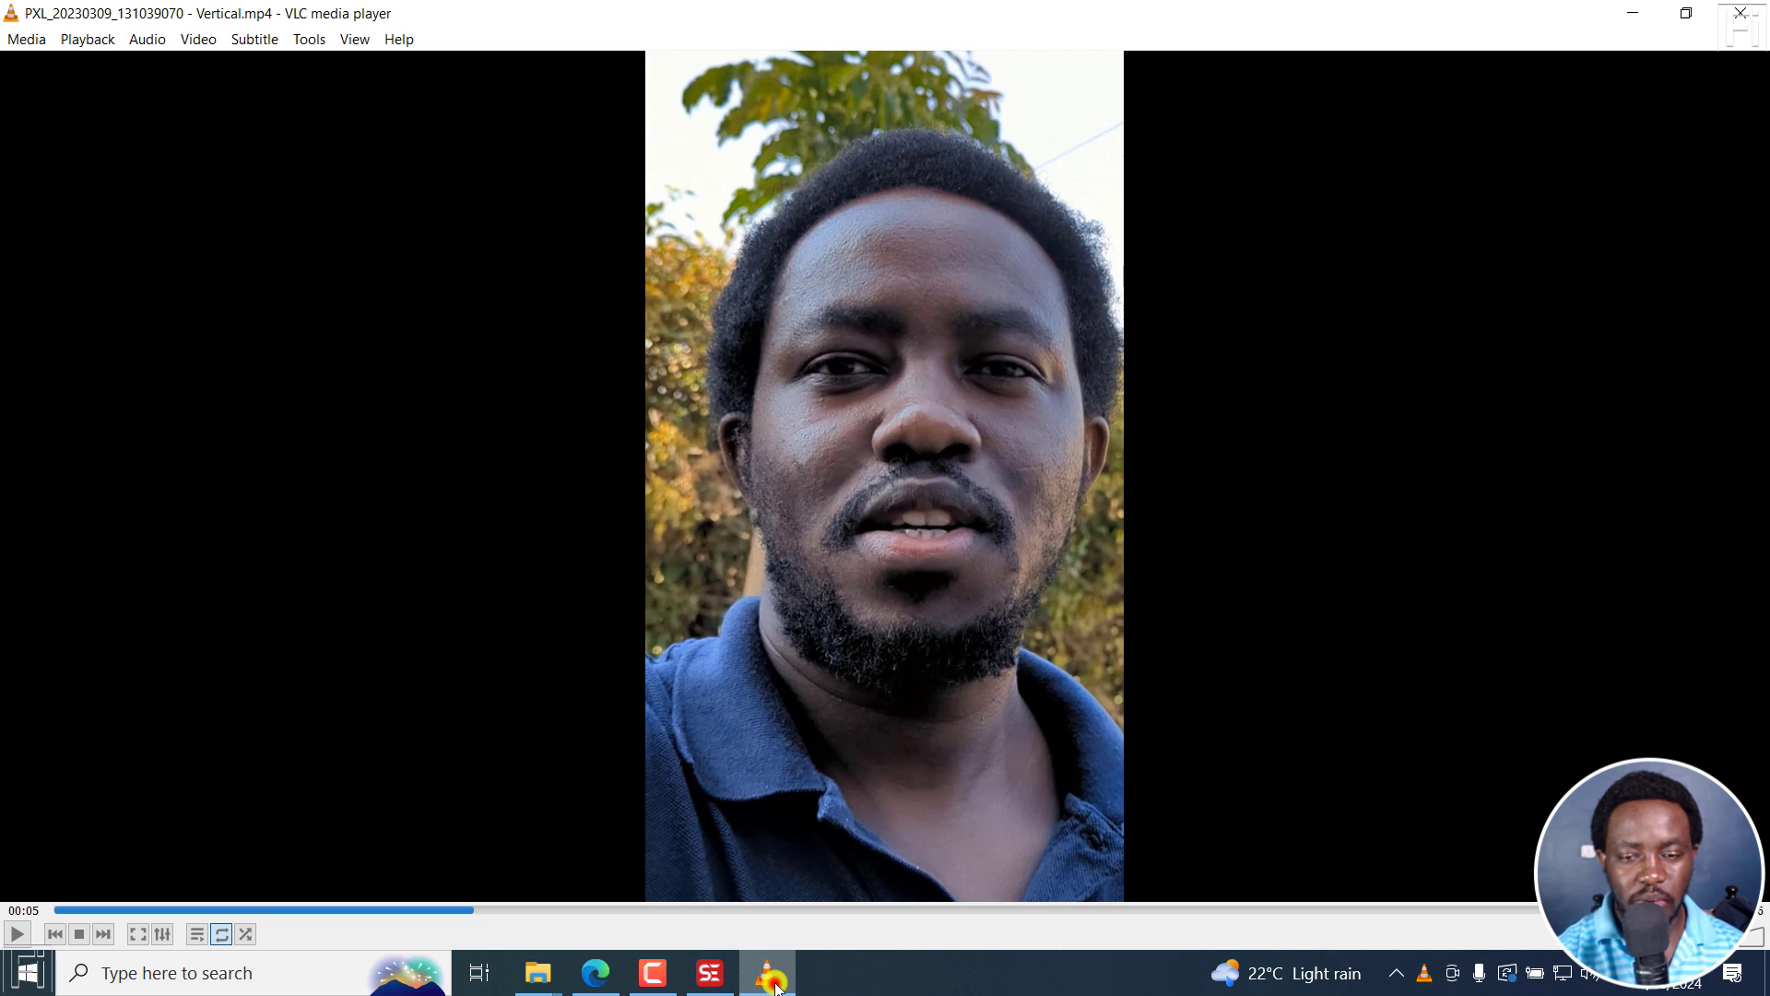
{"action": "left_click", "coordinate": [766, 973]}
{"action": "left_click_drag", "start_coordinate": [773, 39], "coordinate": [1498, 111]}
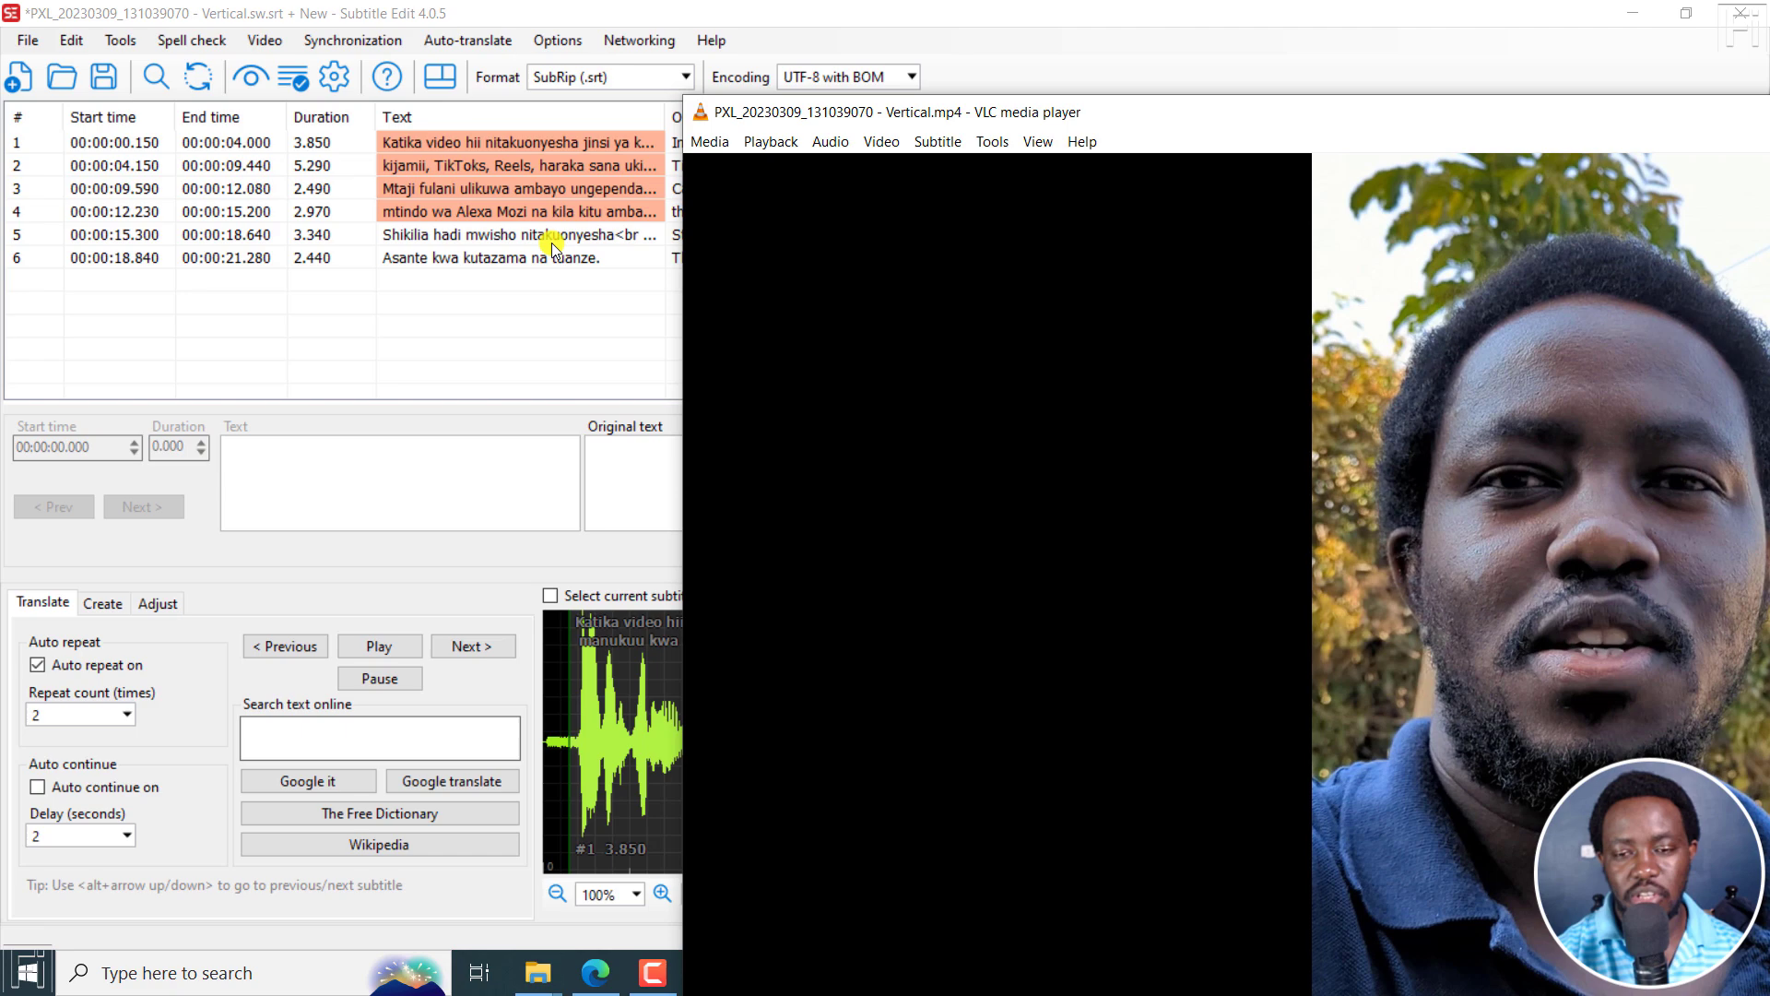
Step: Reposition VLC up and left, play the new video to its end, then minimize VLC
{"action": "left_click_drag", "start_coordinate": [780, 115], "coordinate": [838, 98]}
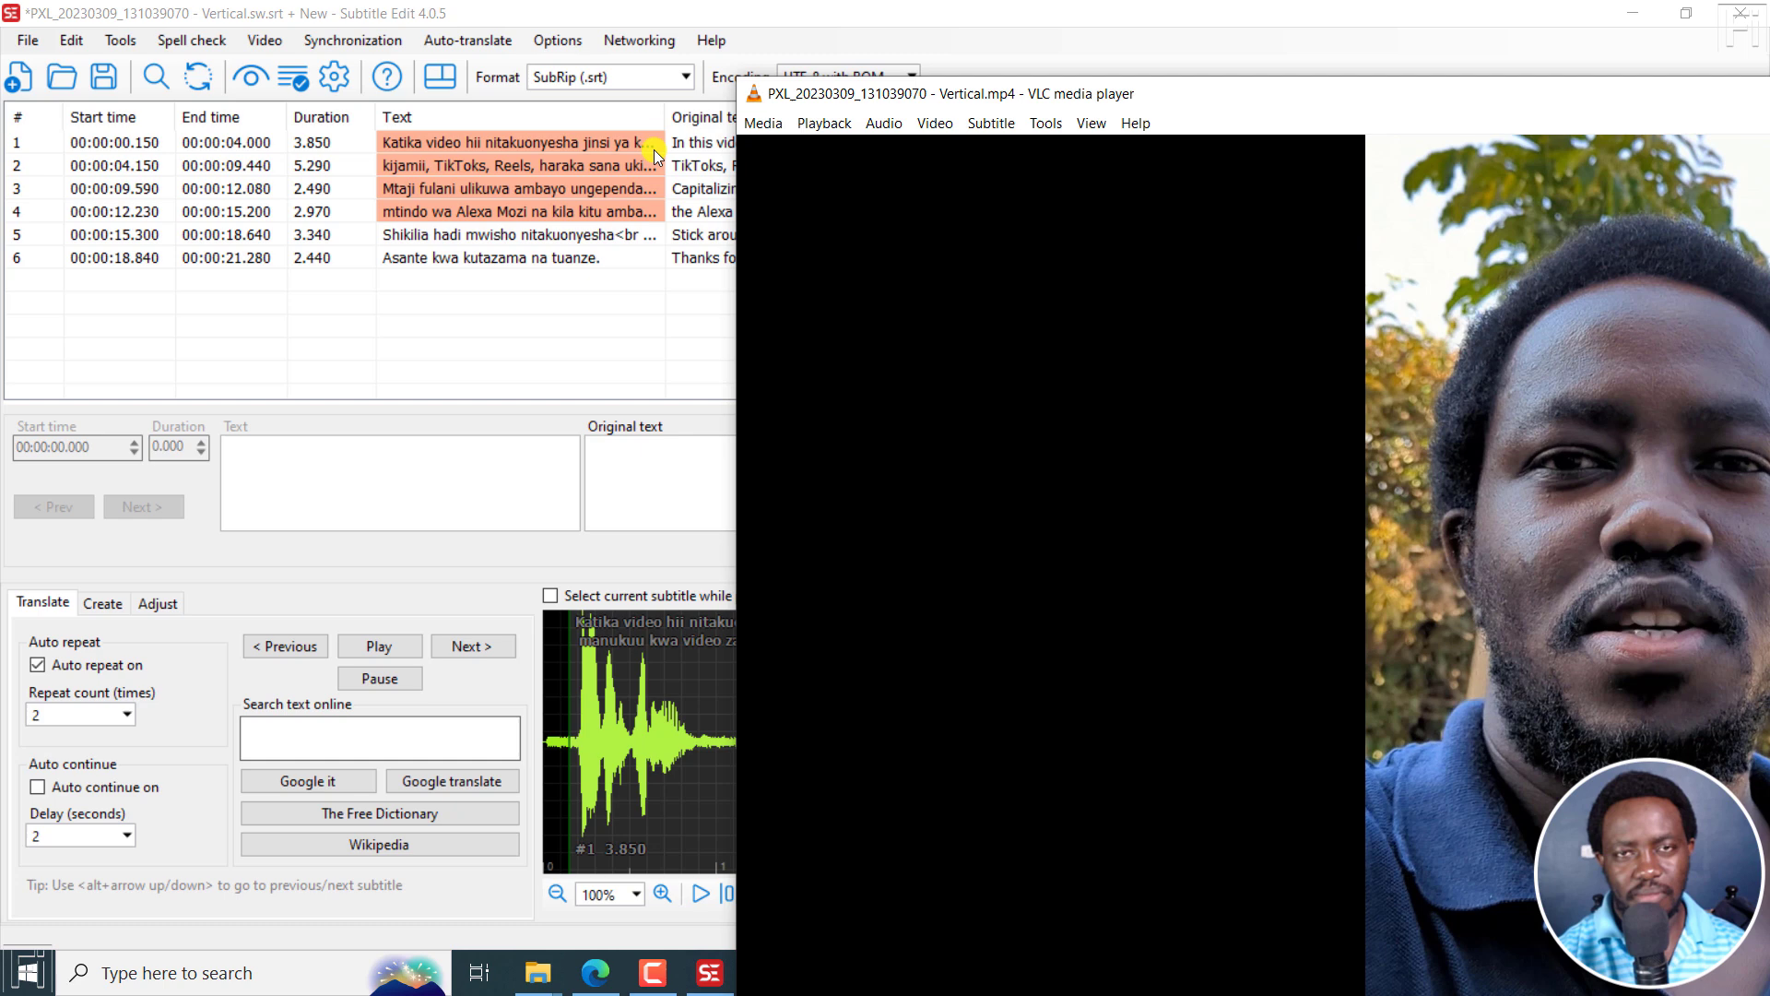
{"action": "left_click_drag", "start_coordinate": [953, 94], "coordinate": [224, 23]}
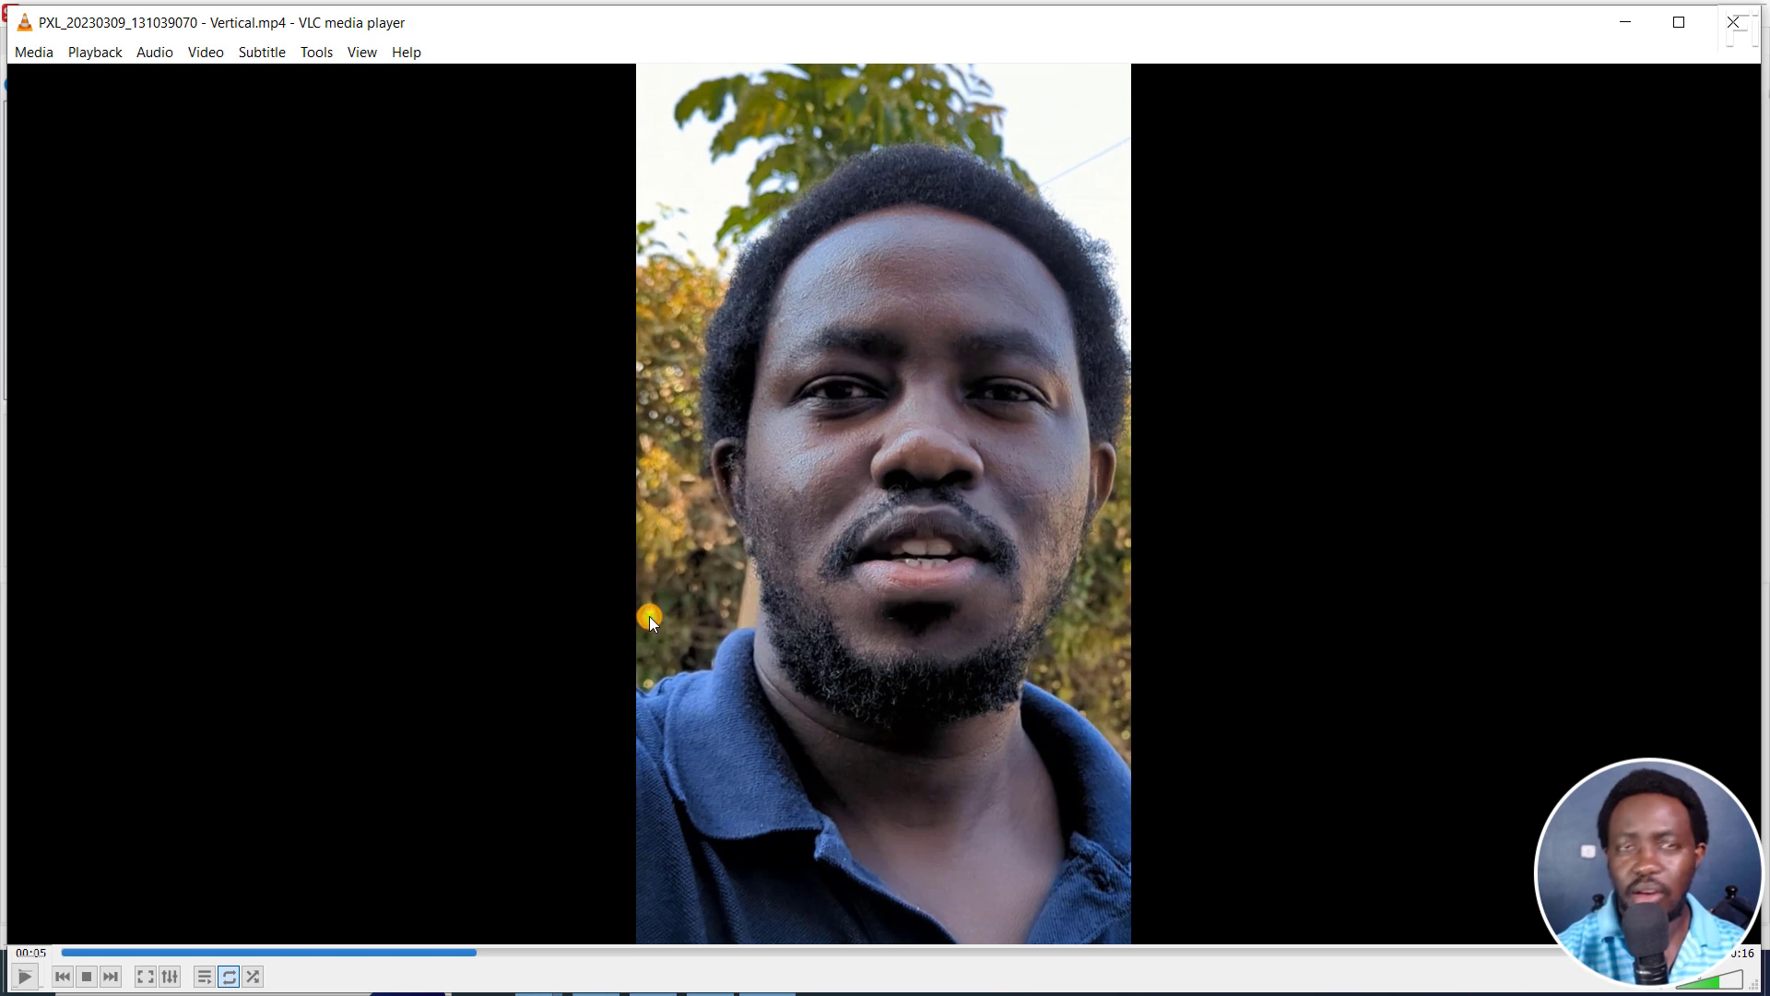
{"action": "key", "text": "space"}
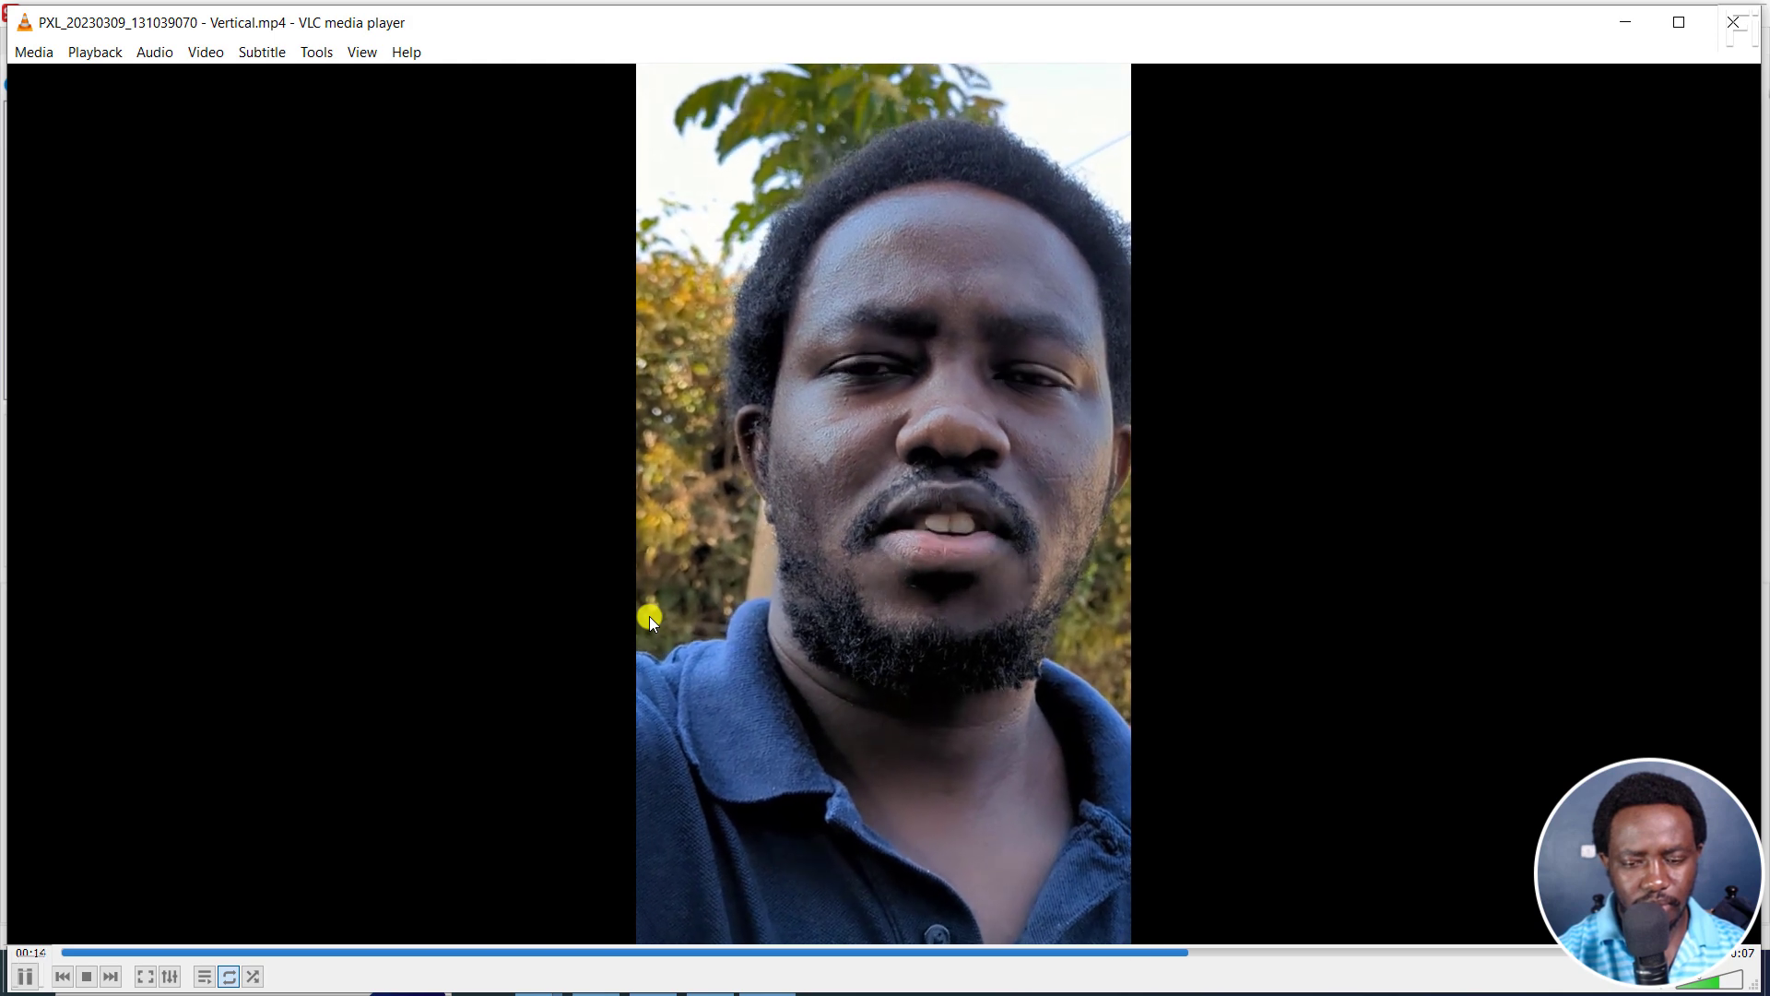
{"action": "key", "text": "space"}
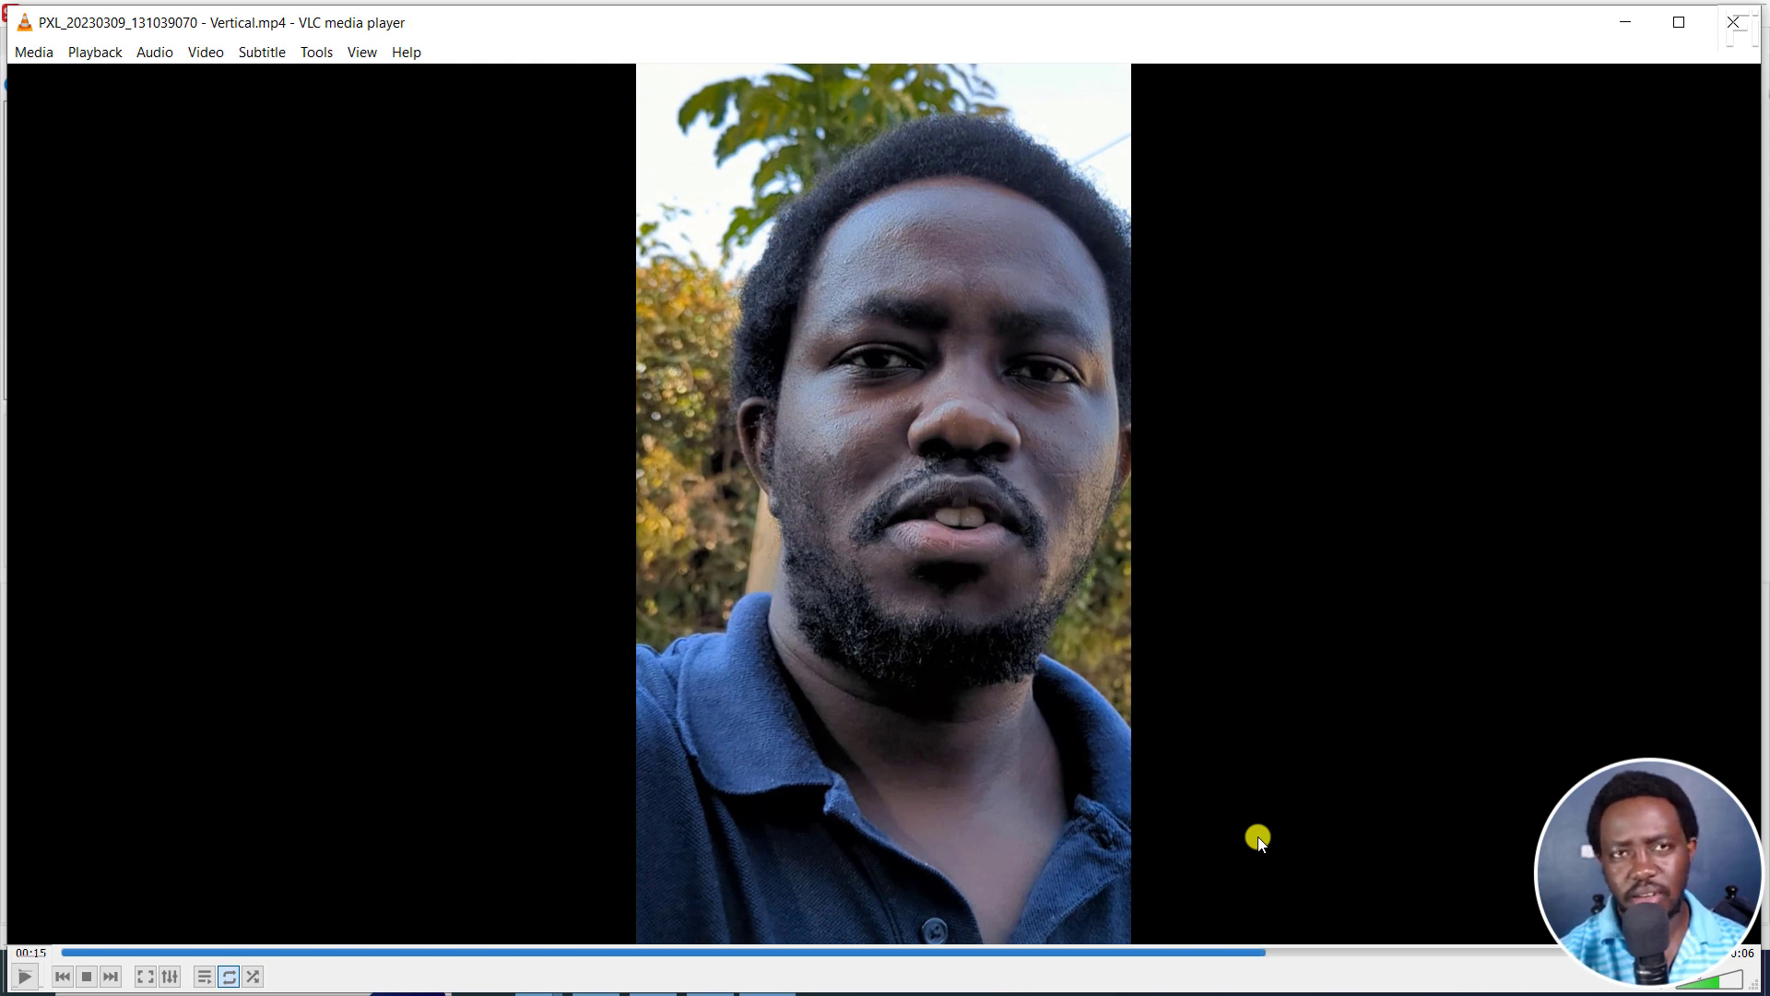
{"action": "key", "text": "space"}
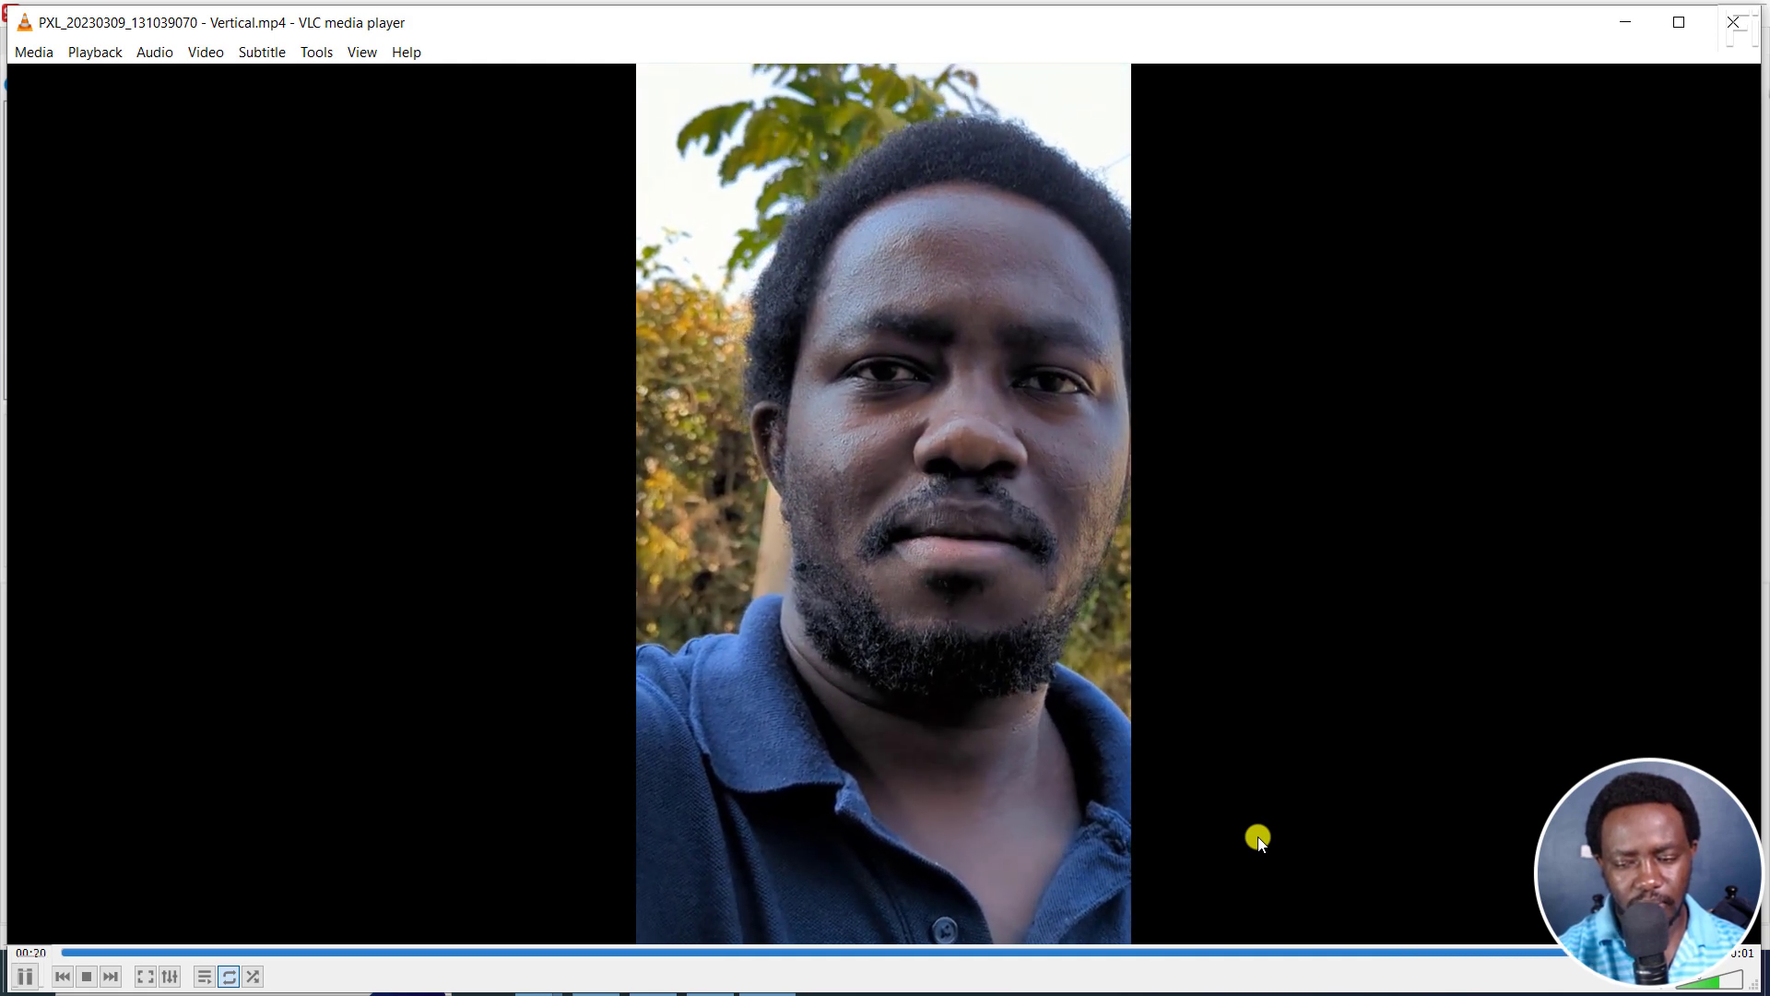
{"action": "key", "text": "space"}
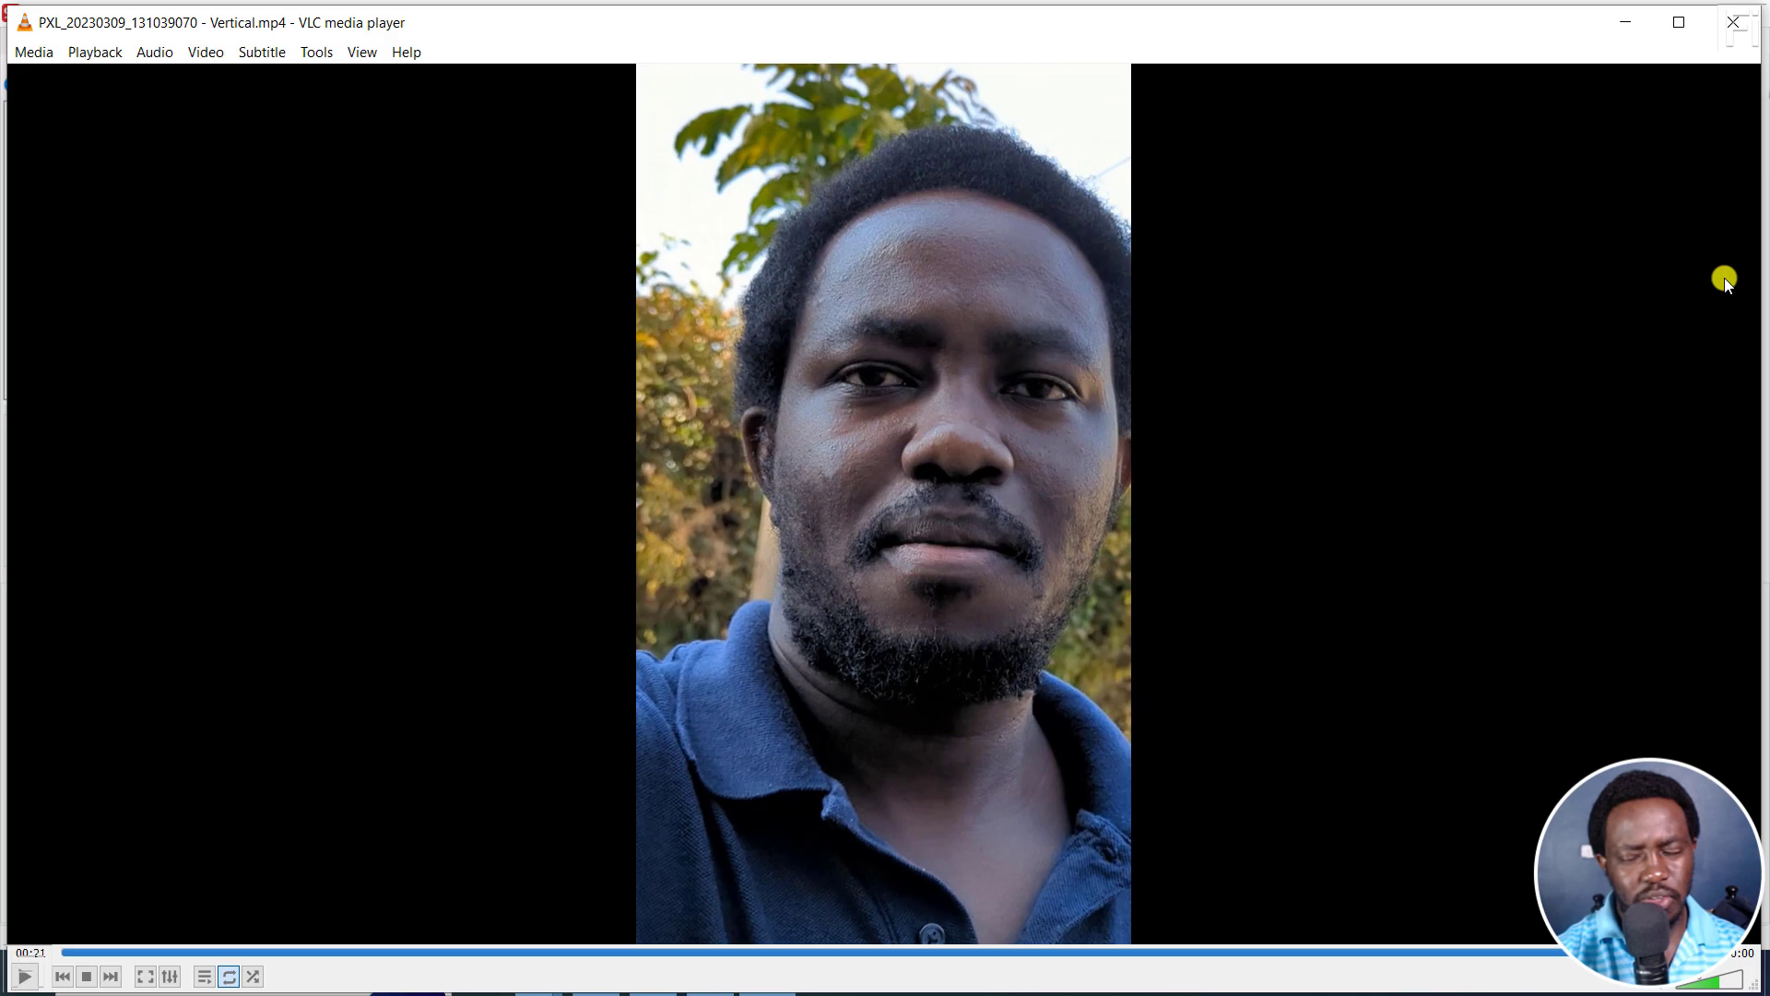
{"action": "left_click", "coordinate": [1625, 22]}
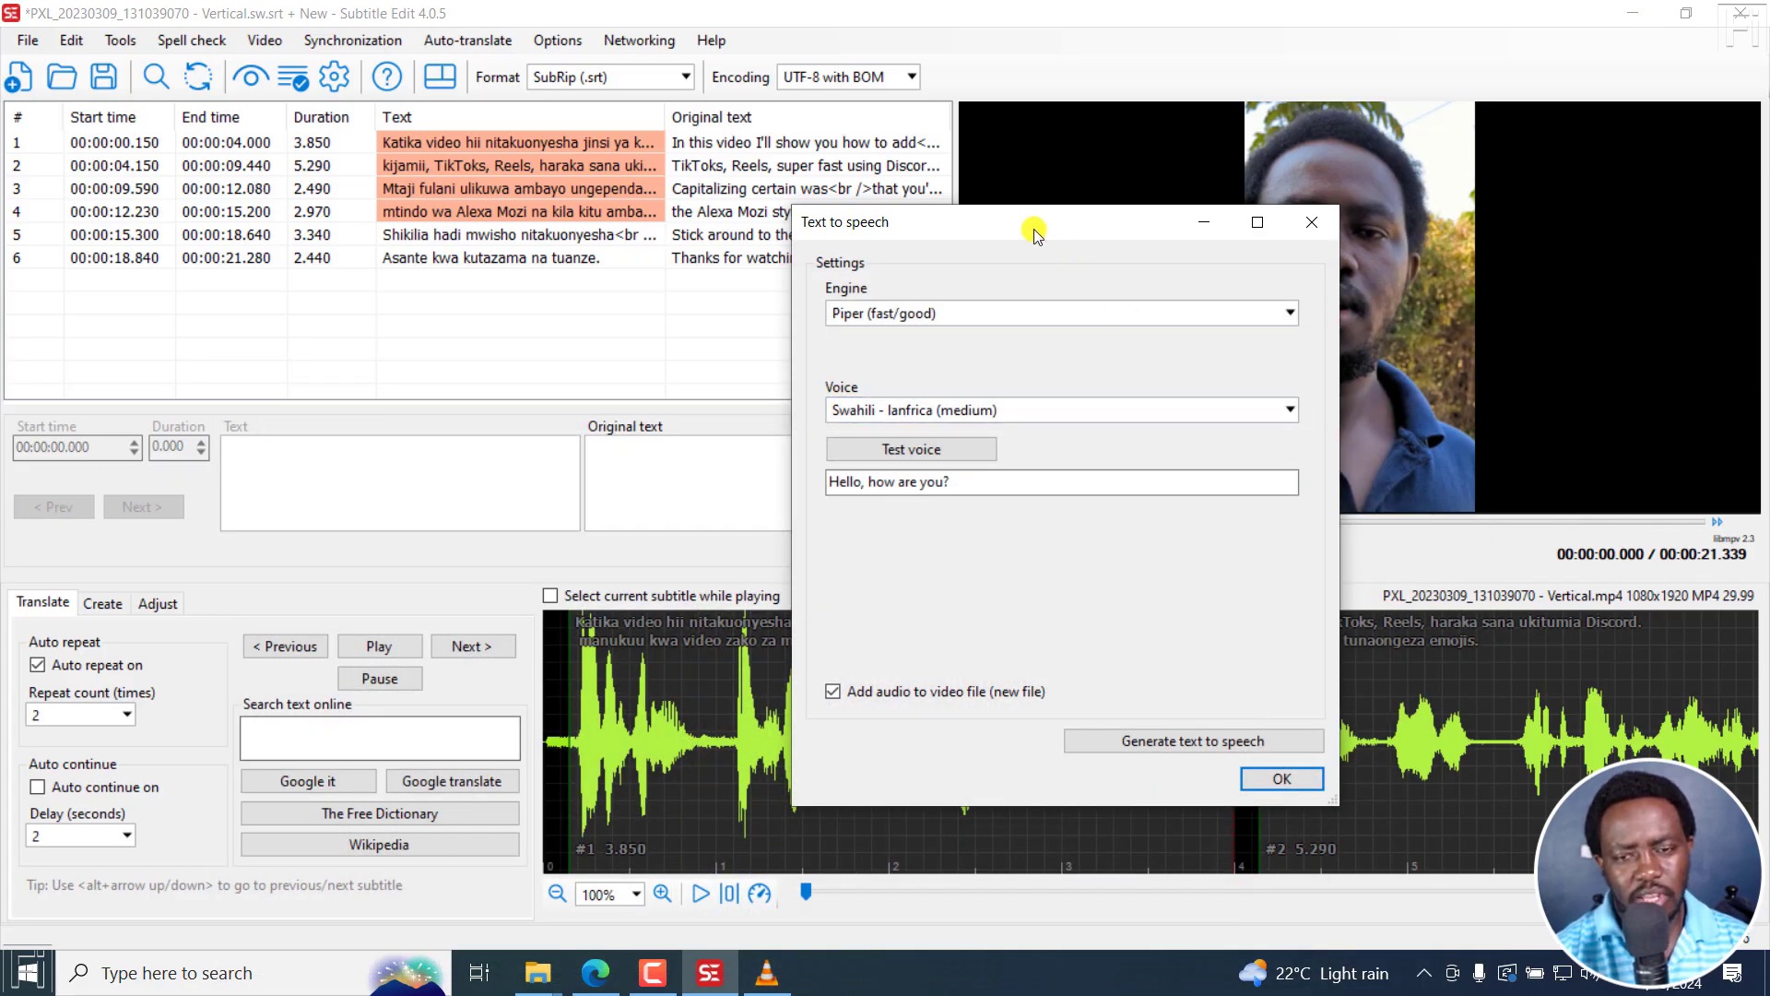
Step: Change the Text to speech engine from Piper to ElevenLabs TTS
{"action": "left_click_drag", "start_coordinate": [1033, 228], "coordinate": [887, 203]}
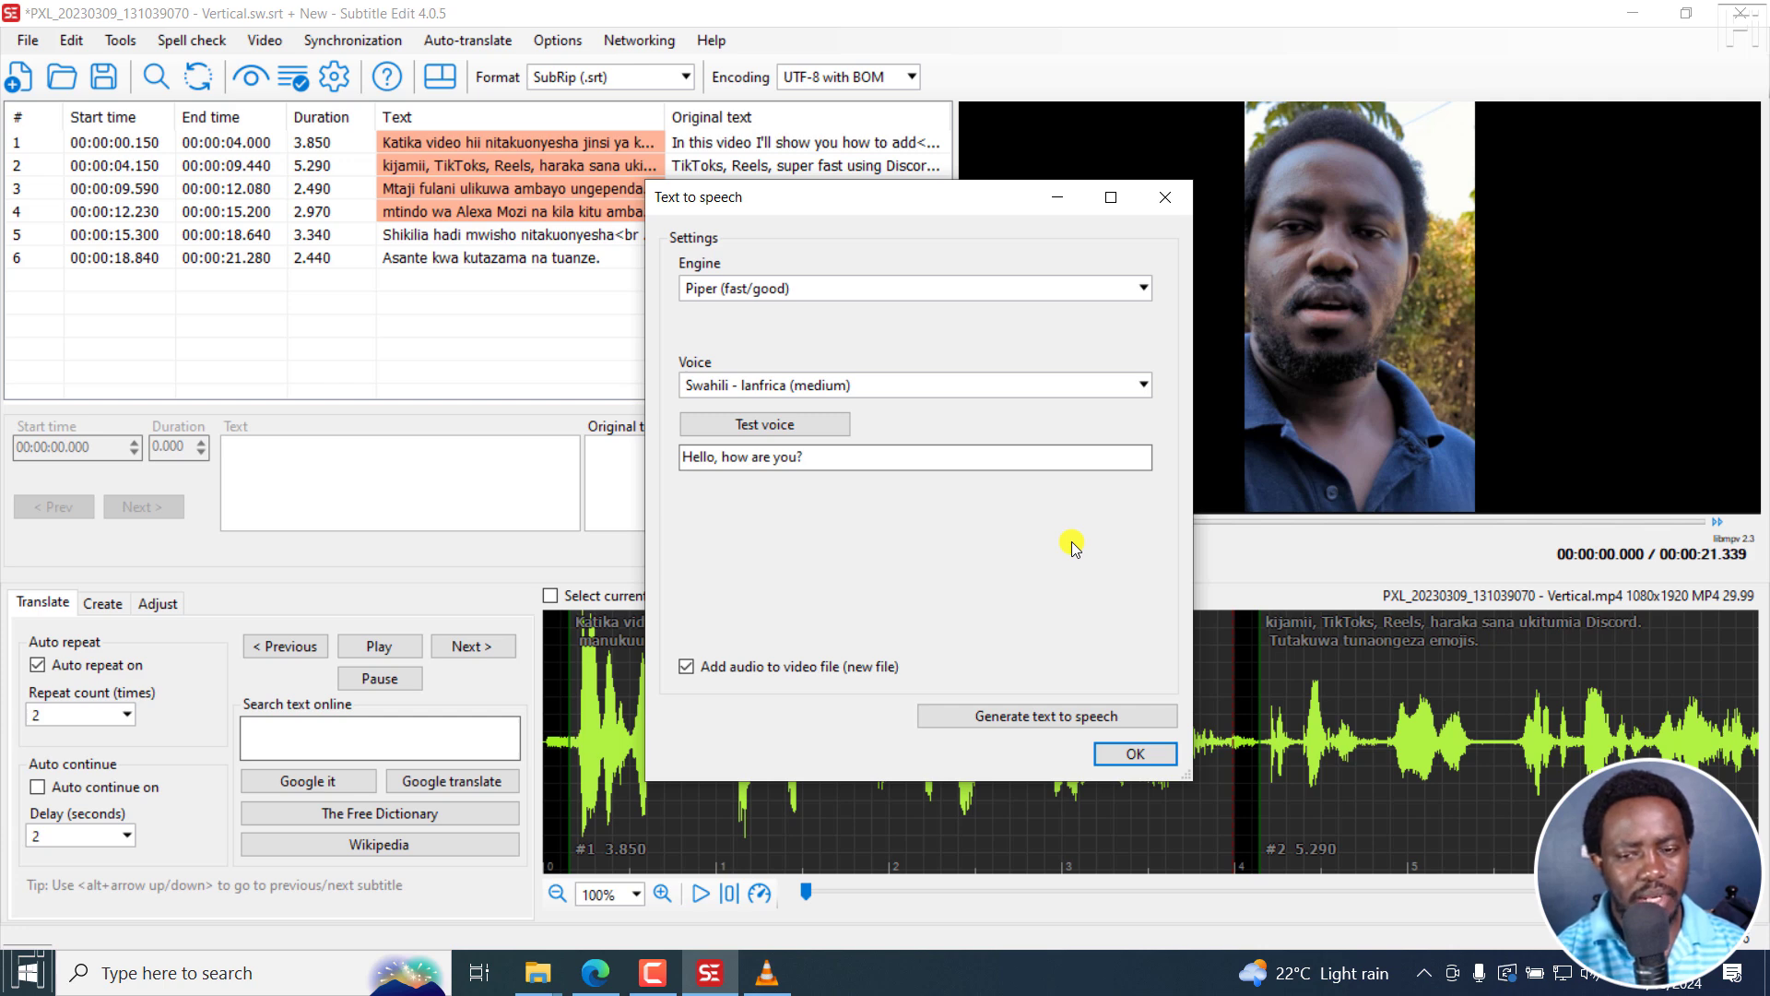
{"action": "left_click", "coordinate": [1141, 288]}
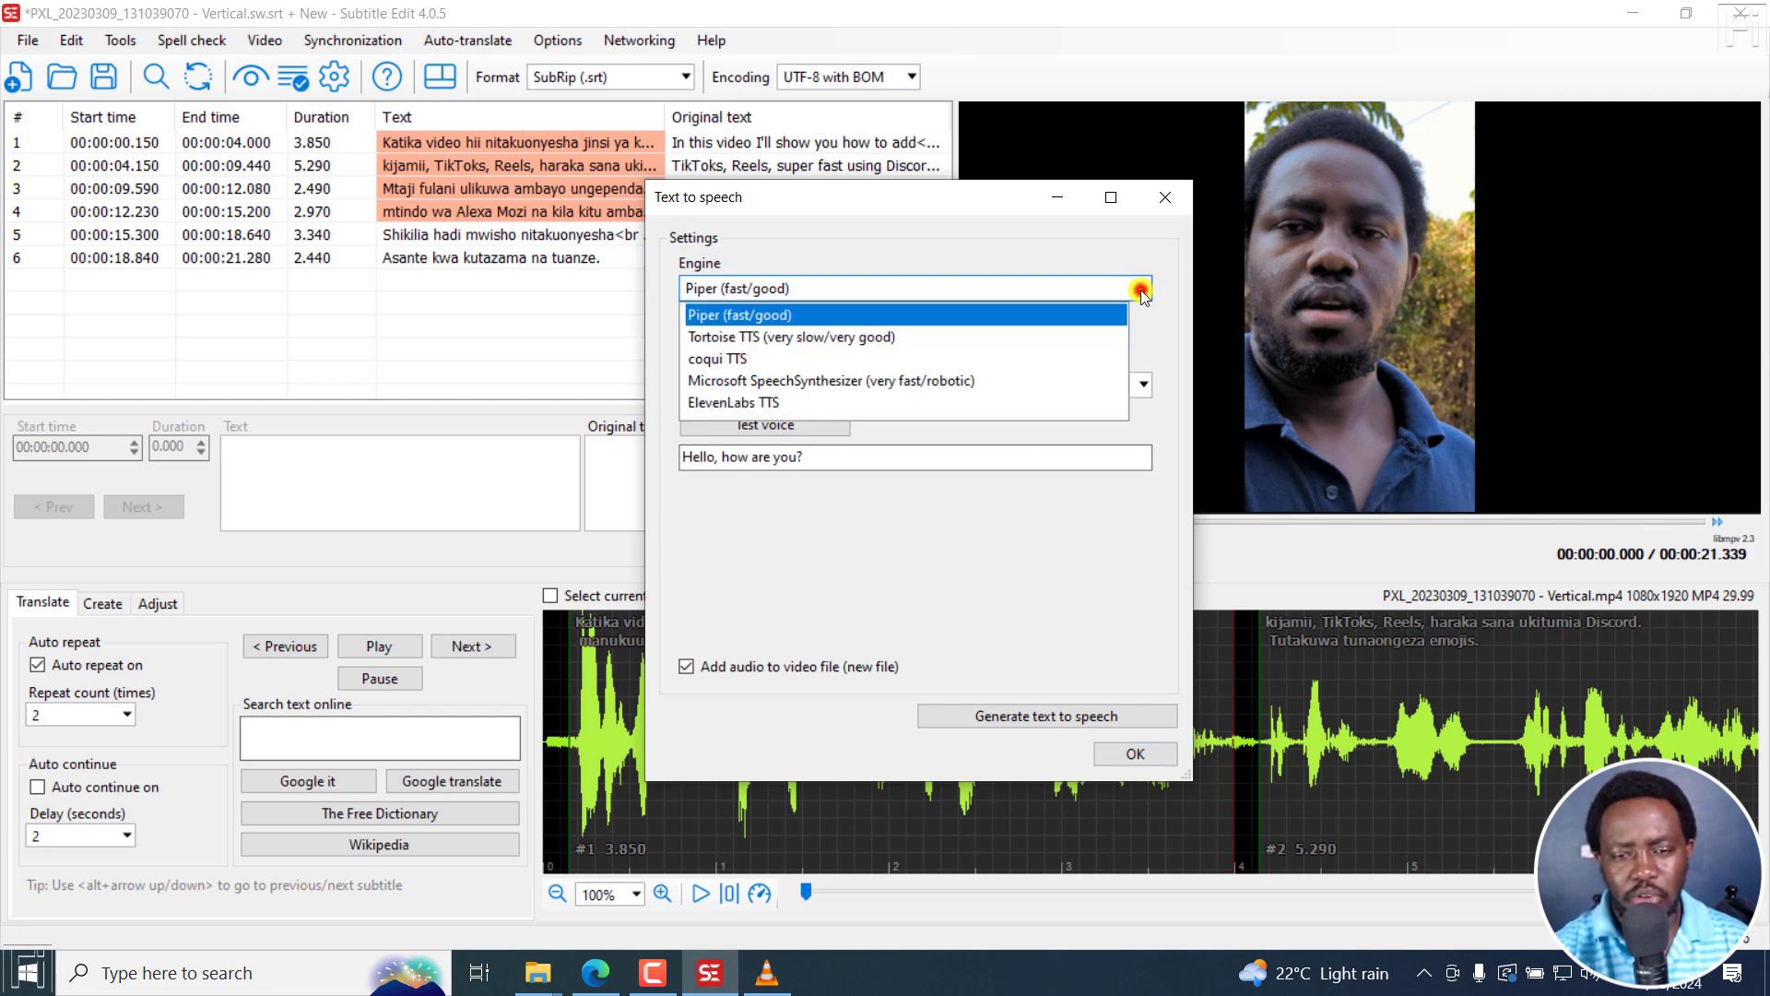
{"action": "left_click", "coordinate": [735, 403]}
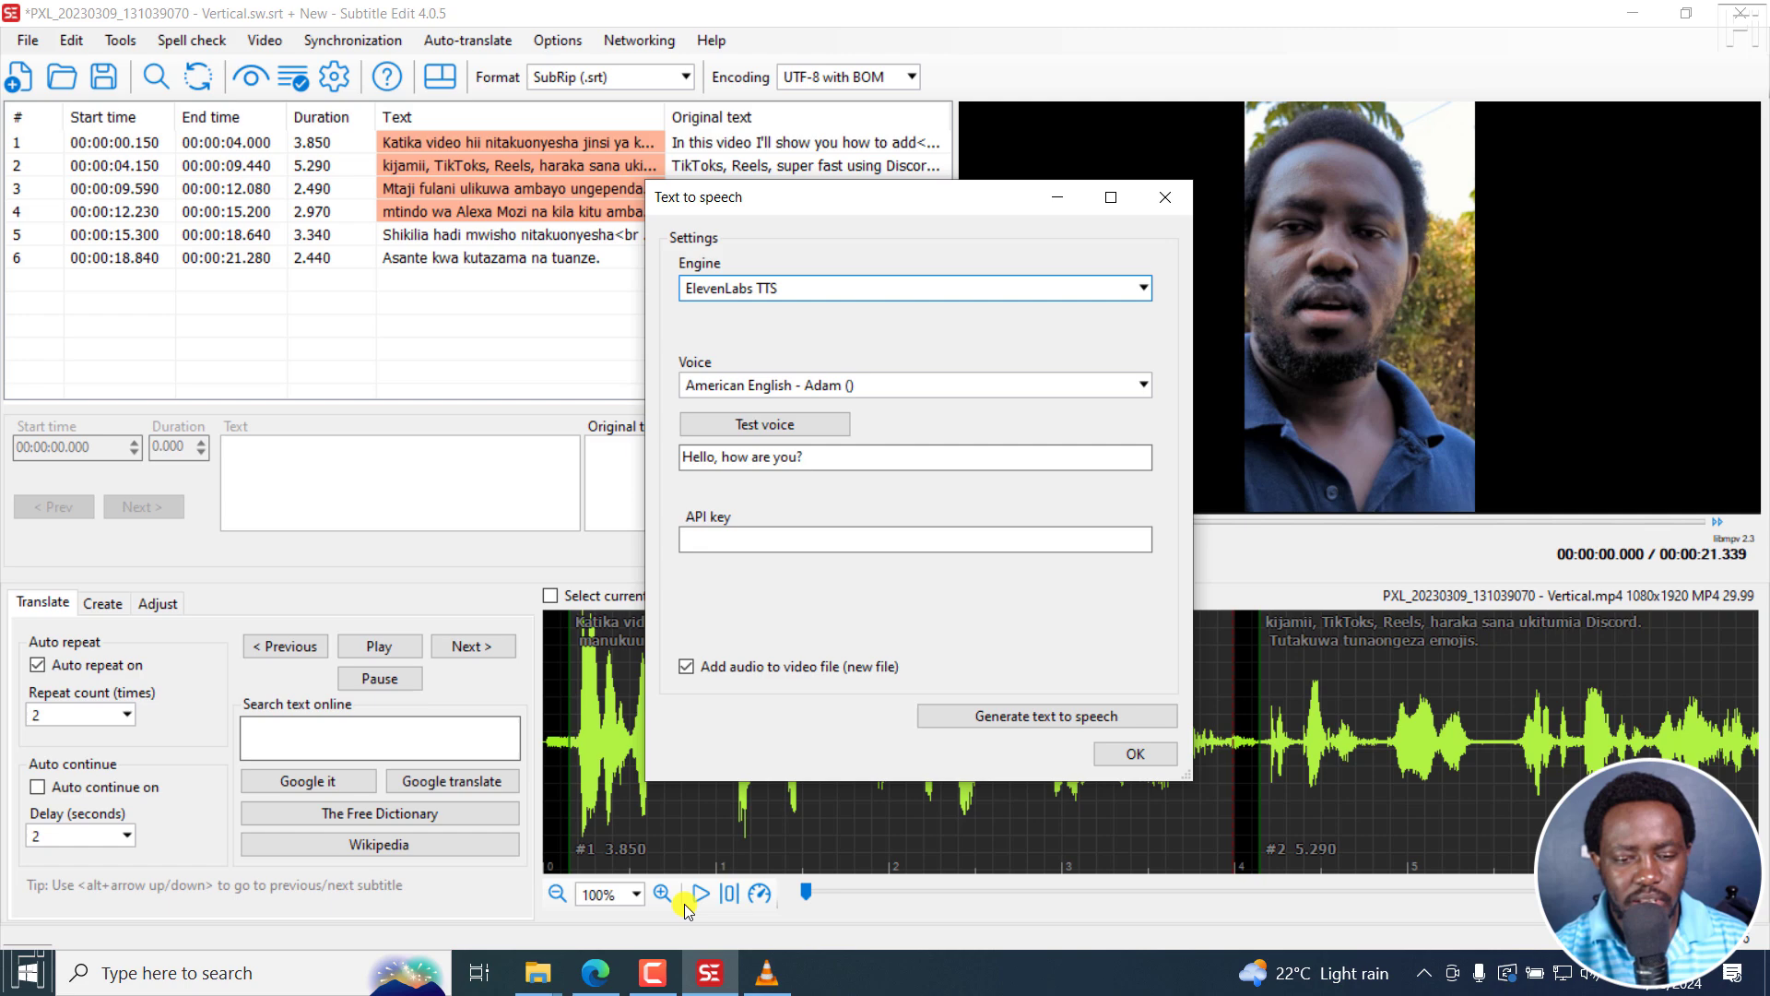
{"action": "left_click", "coordinate": [603, 975]}
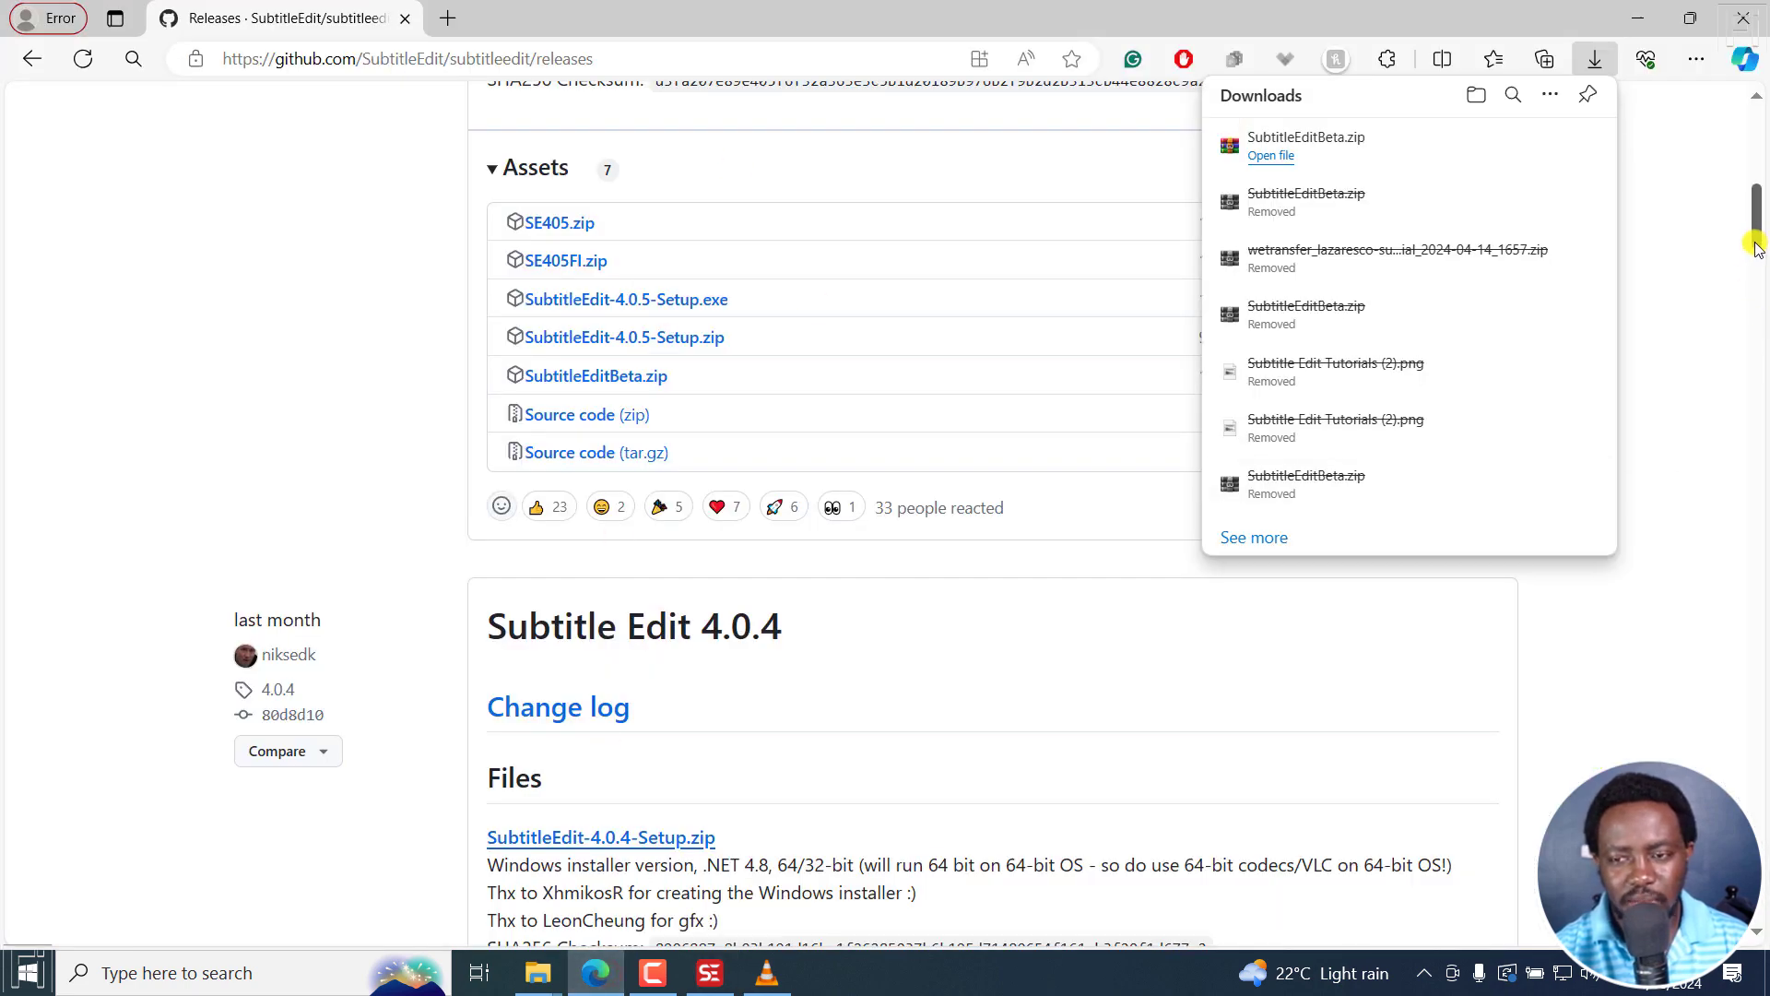
{"action": "left_click_drag", "start_coordinate": [1756, 216], "coordinate": [1763, 83]}
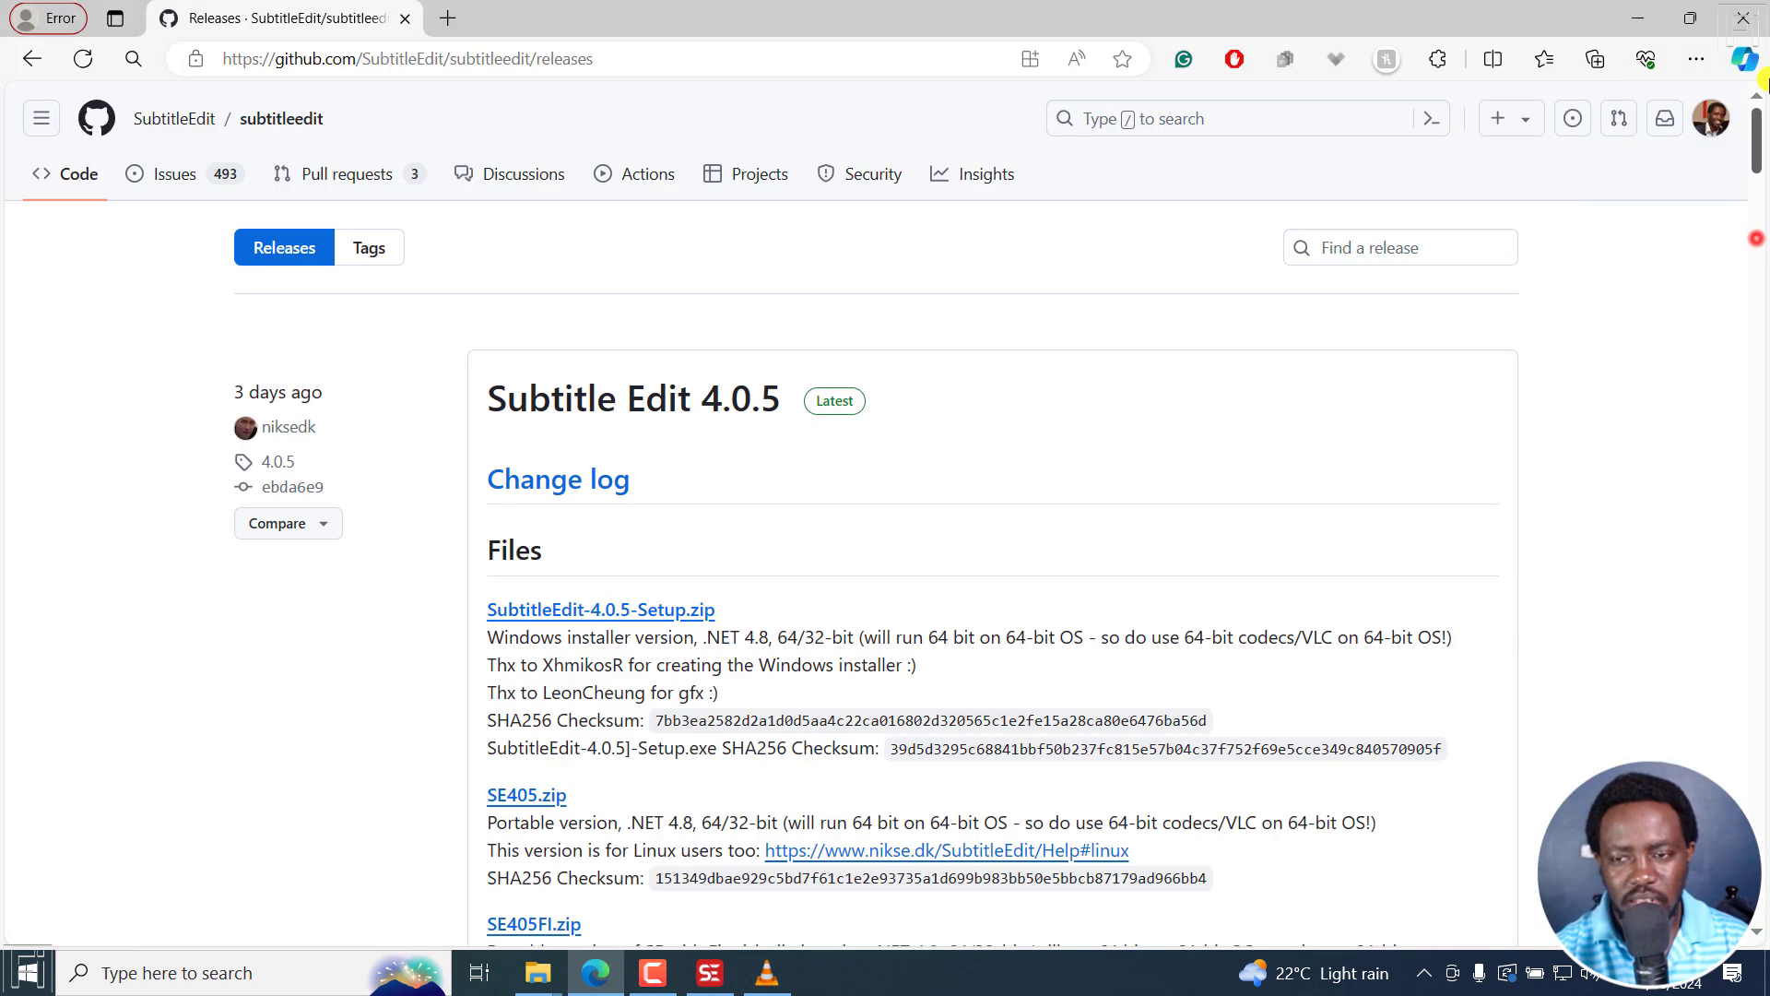
{"action": "left_click", "coordinate": [196, 180]}
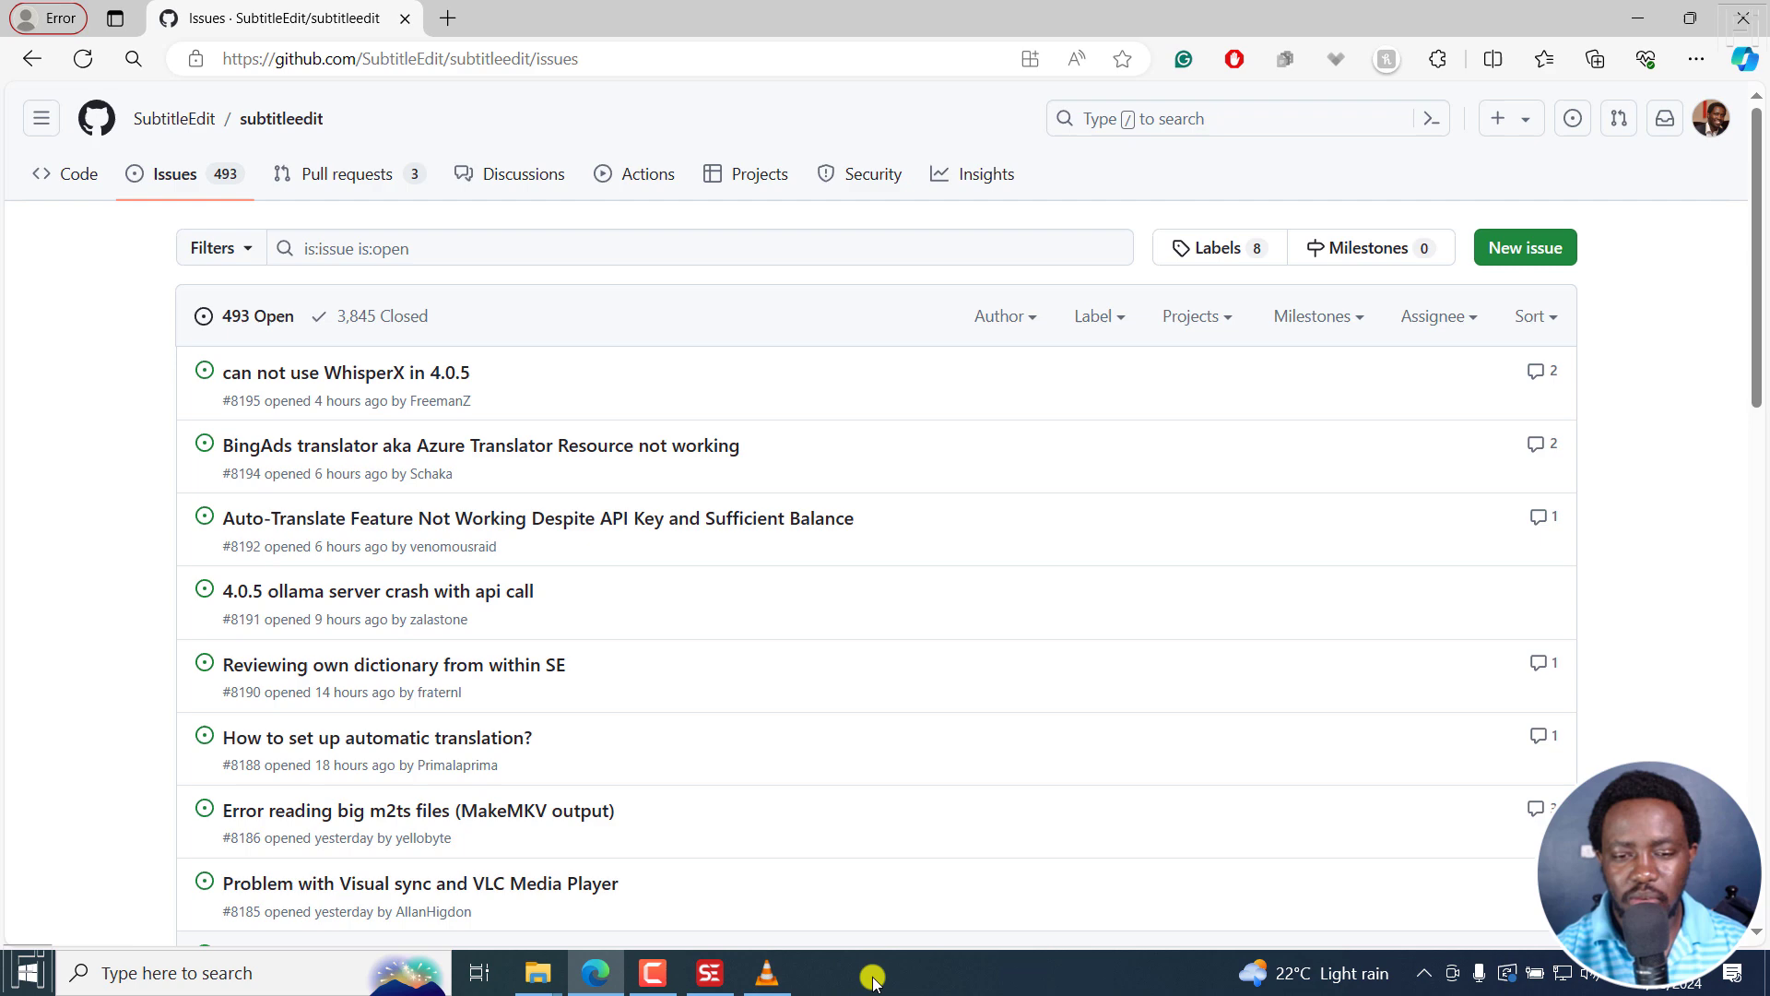
{"action": "left_click", "coordinate": [710, 972]}
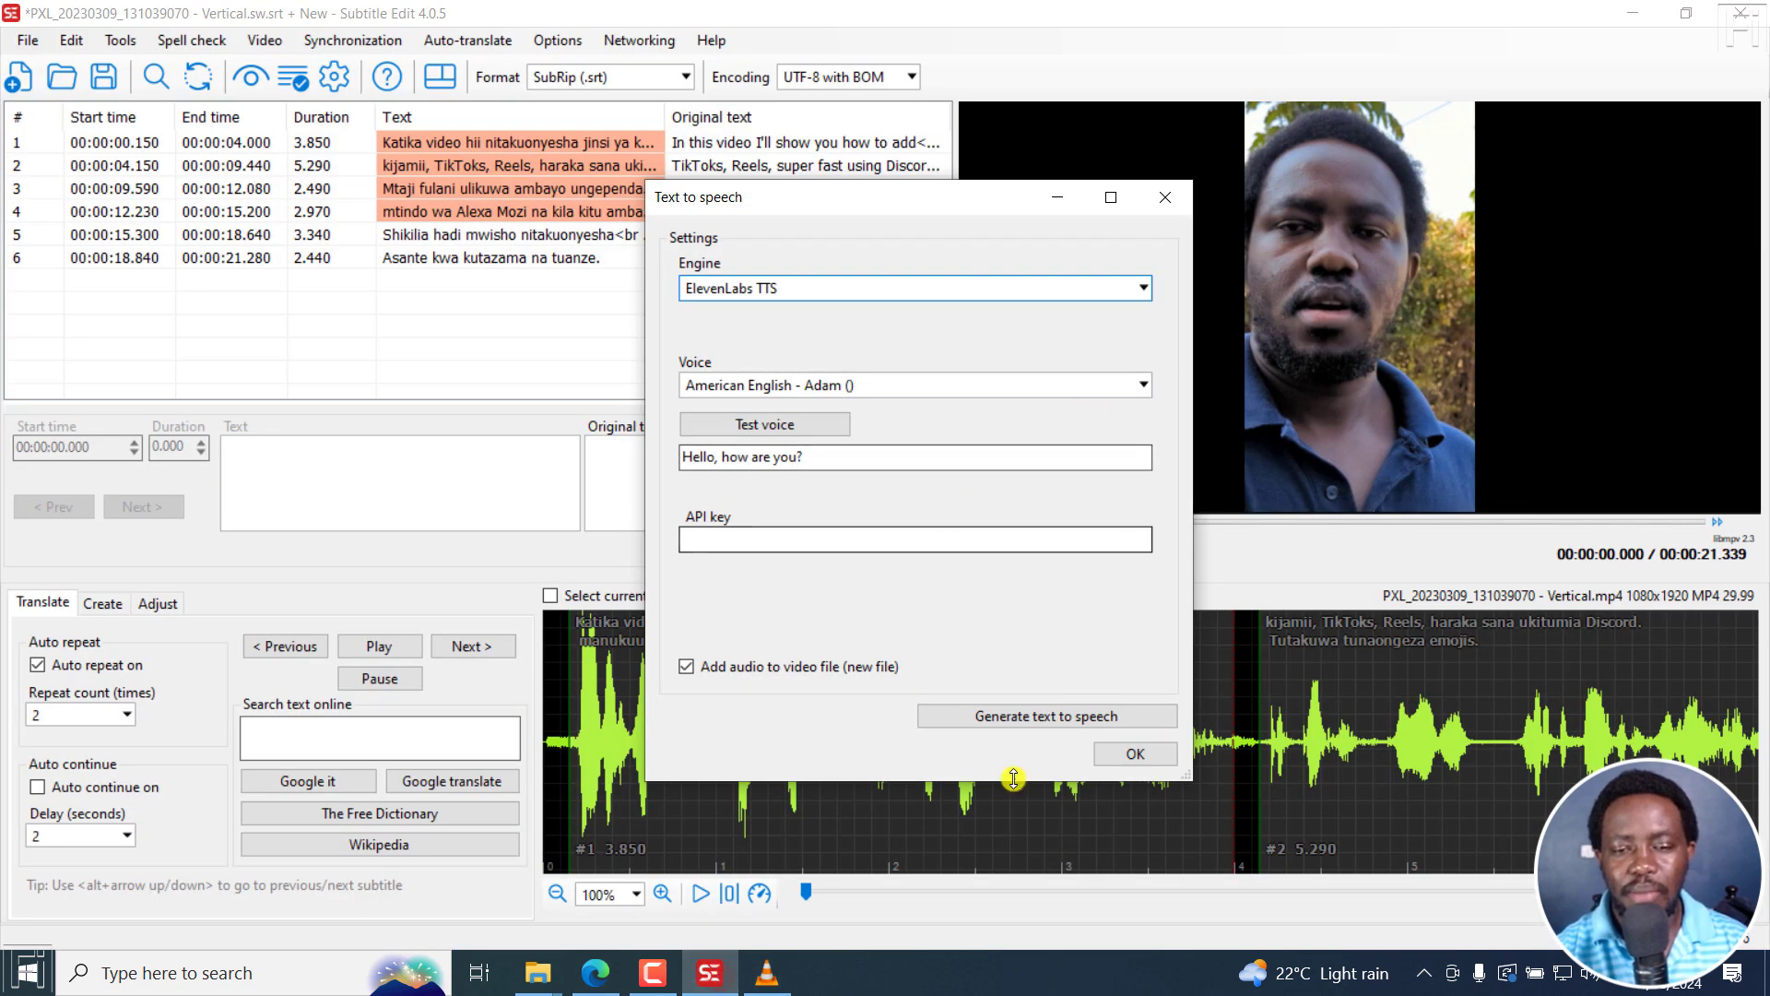
Step: Switch the speech engine from ElevenLabs TTS back to Piper (fast/good)
{"action": "left_click", "coordinate": [952, 289]}
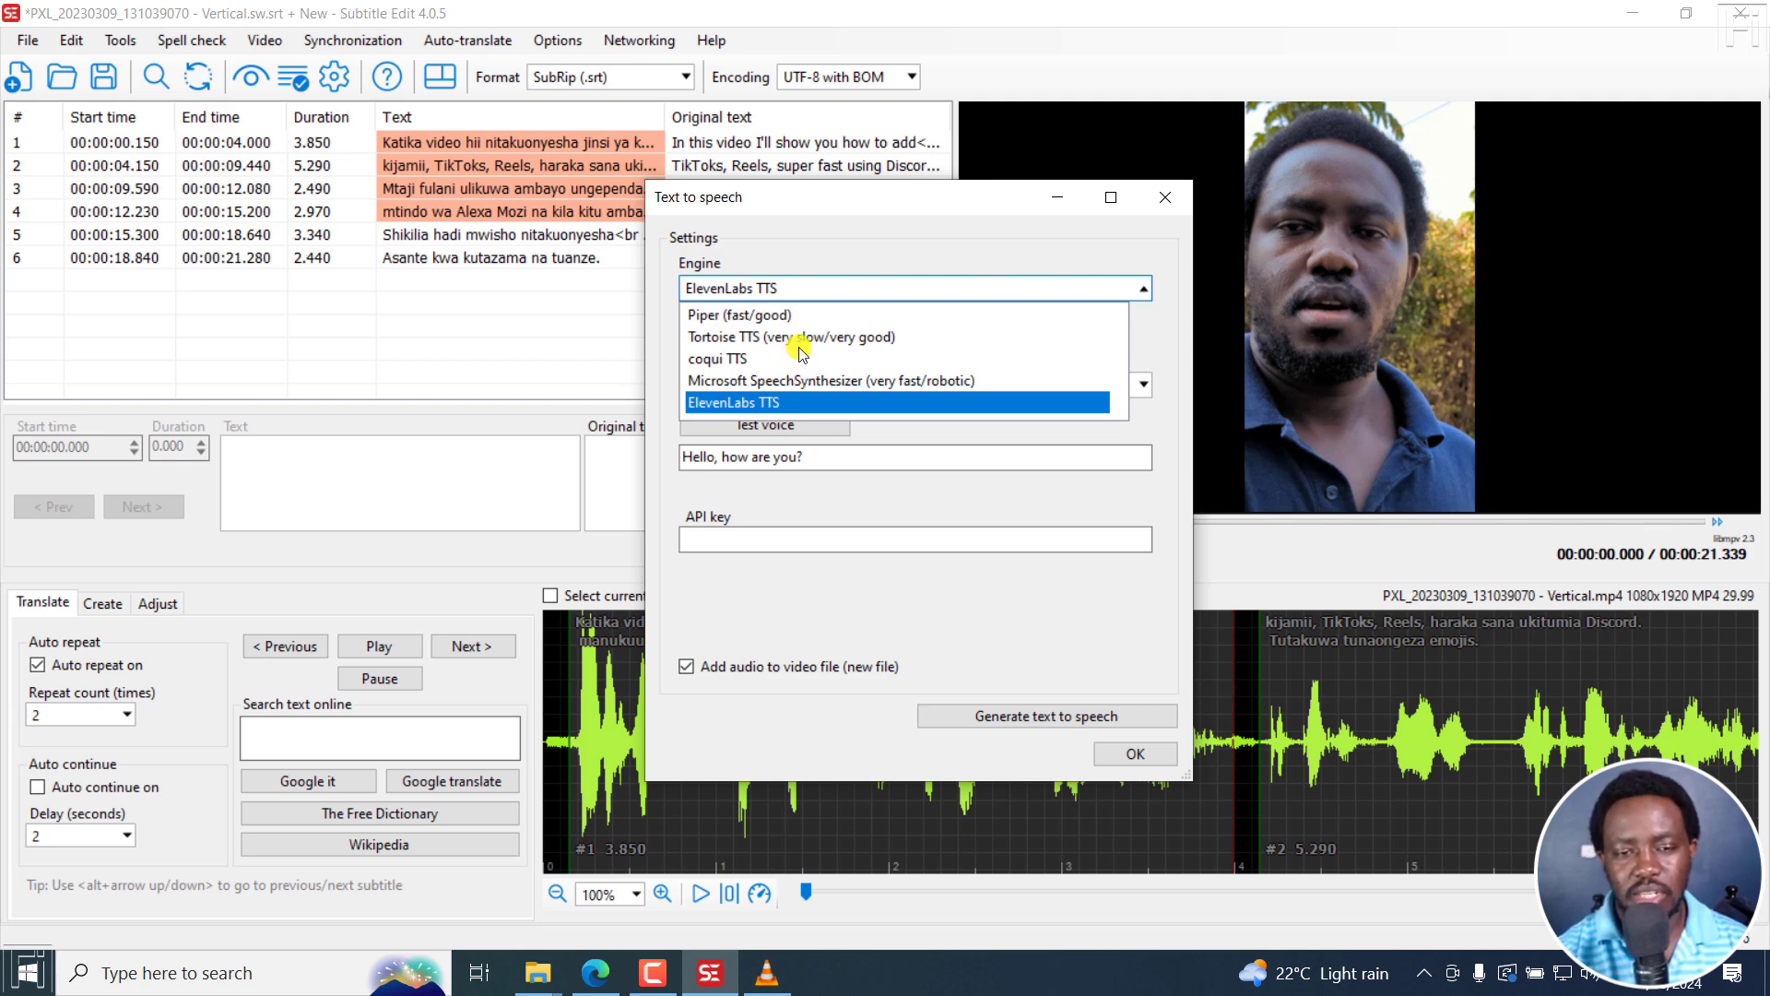
{"action": "left_click", "coordinate": [742, 289]}
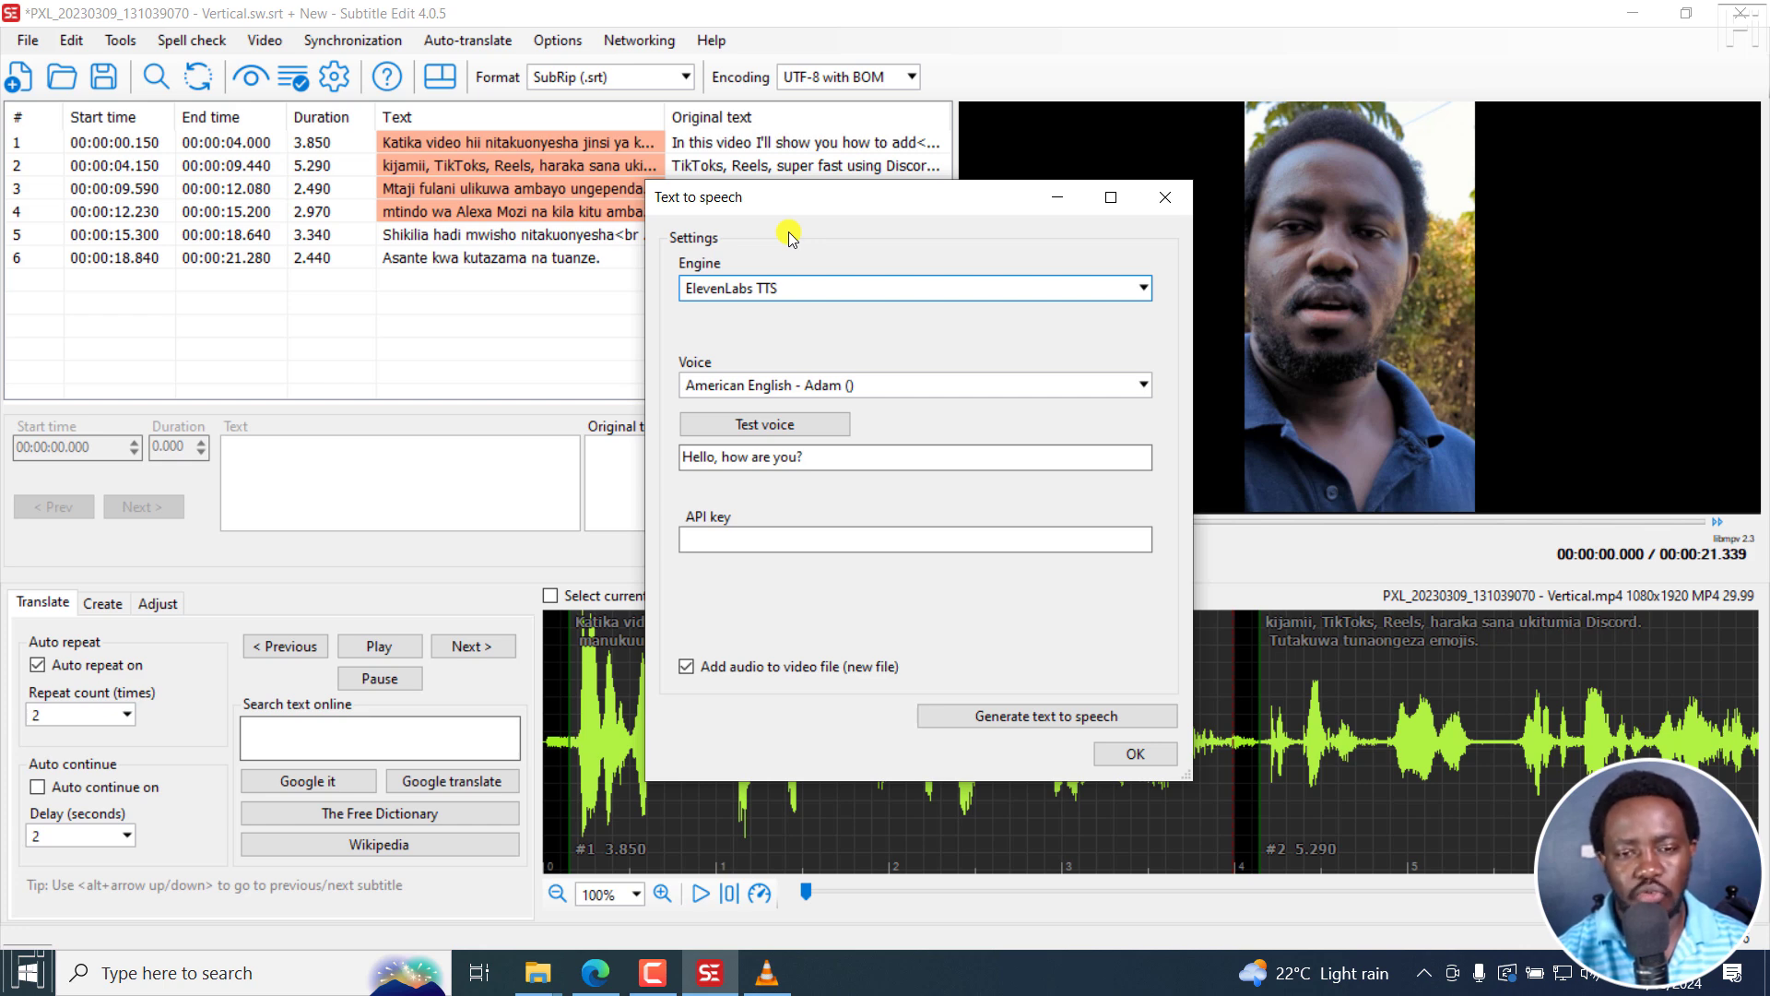
{"action": "left_click", "coordinate": [759, 289]}
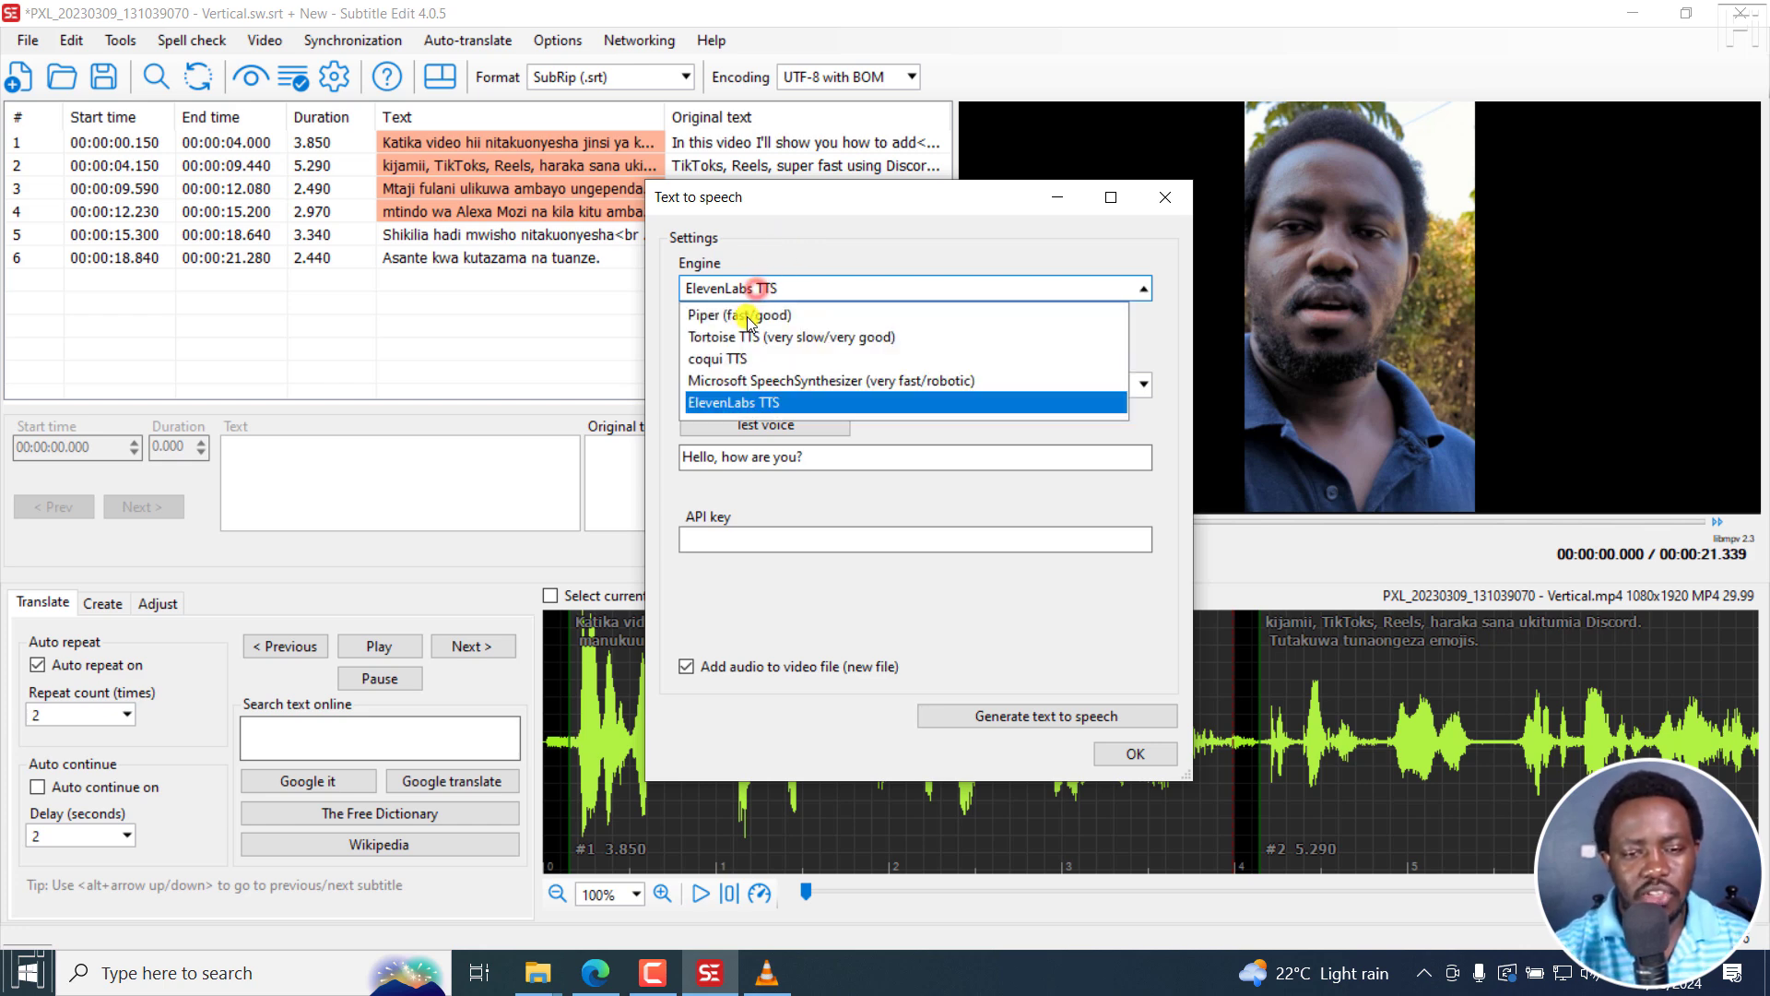
{"action": "left_click", "coordinate": [748, 316]}
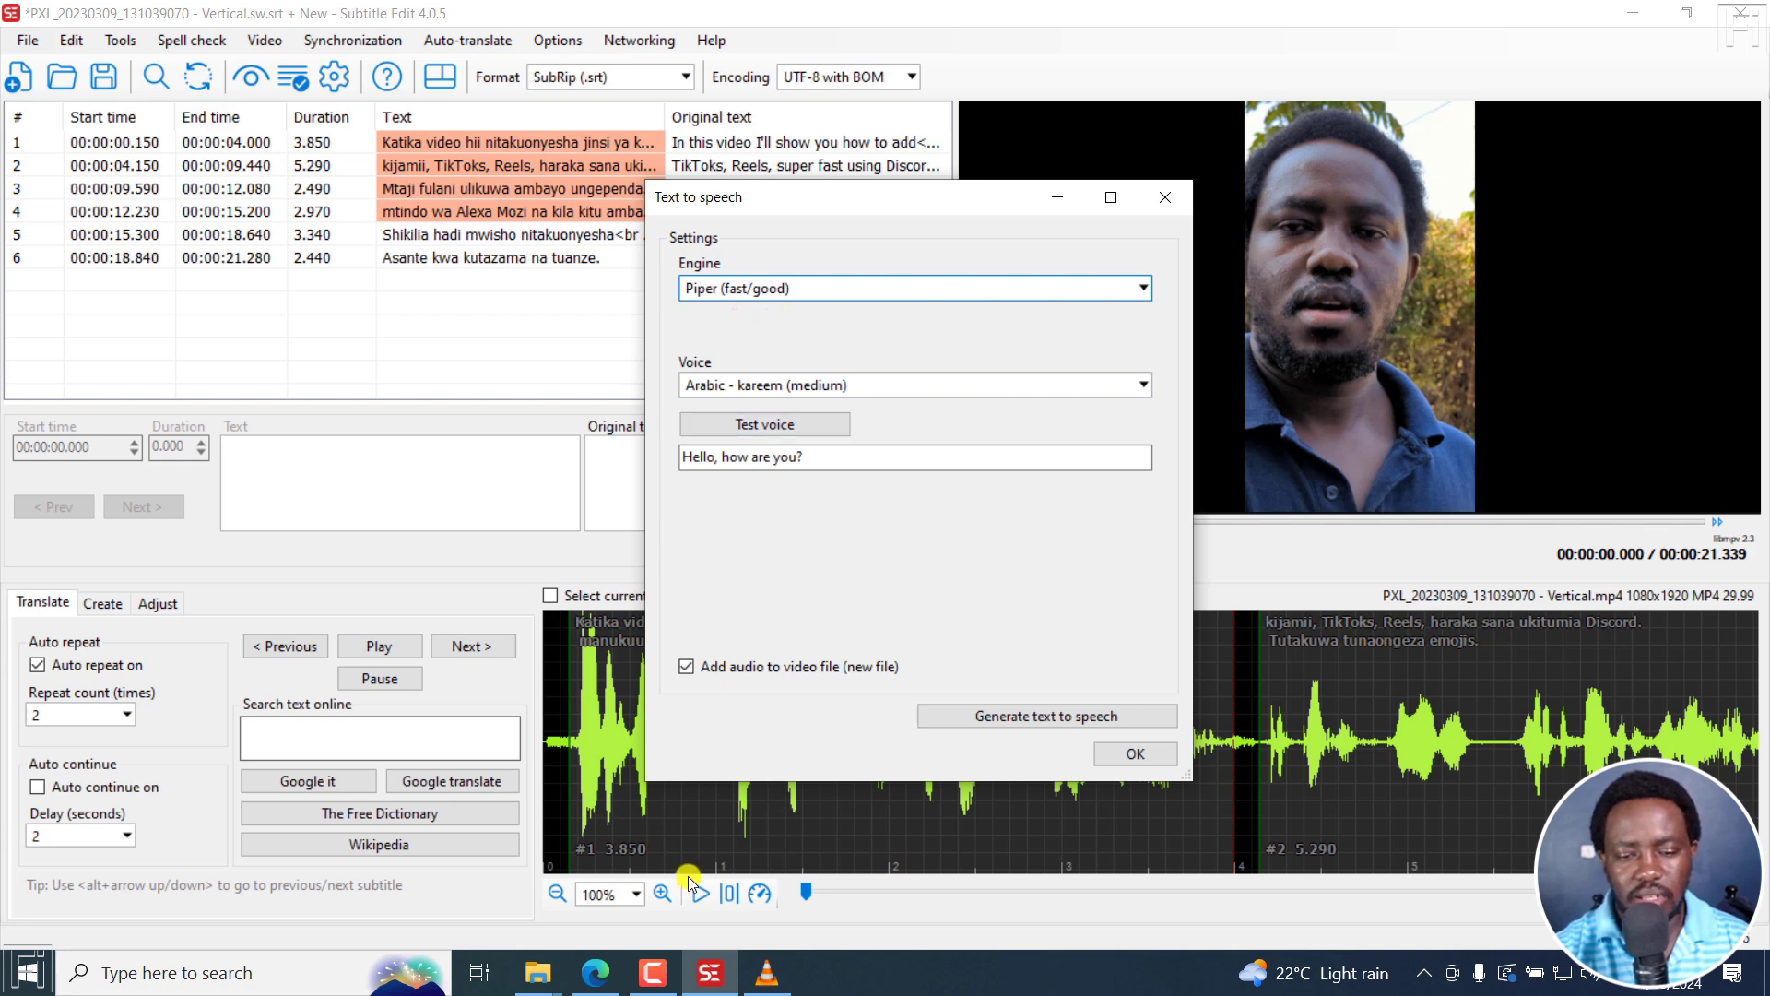
Step: Check the GitHub issues page in the browser, then return and shift the Text to speech dialog down
{"action": "left_click", "coordinate": [595, 972]}
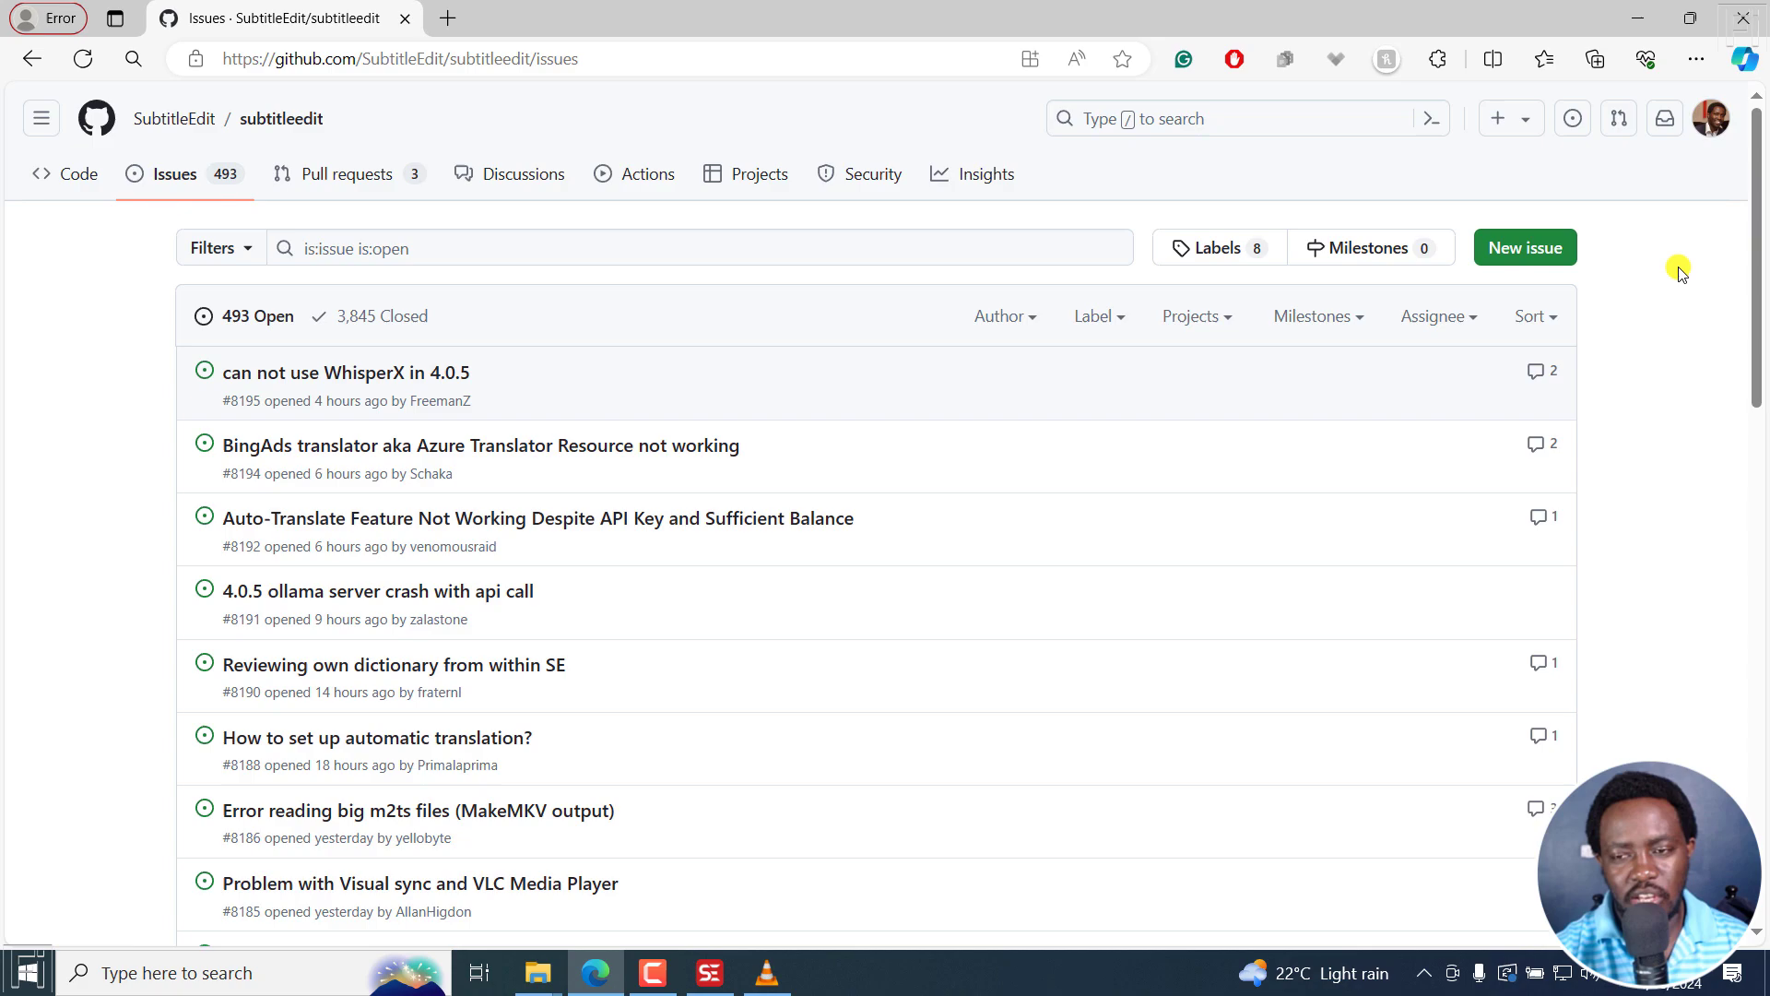
{"action": "left_click", "coordinate": [1634, 18]}
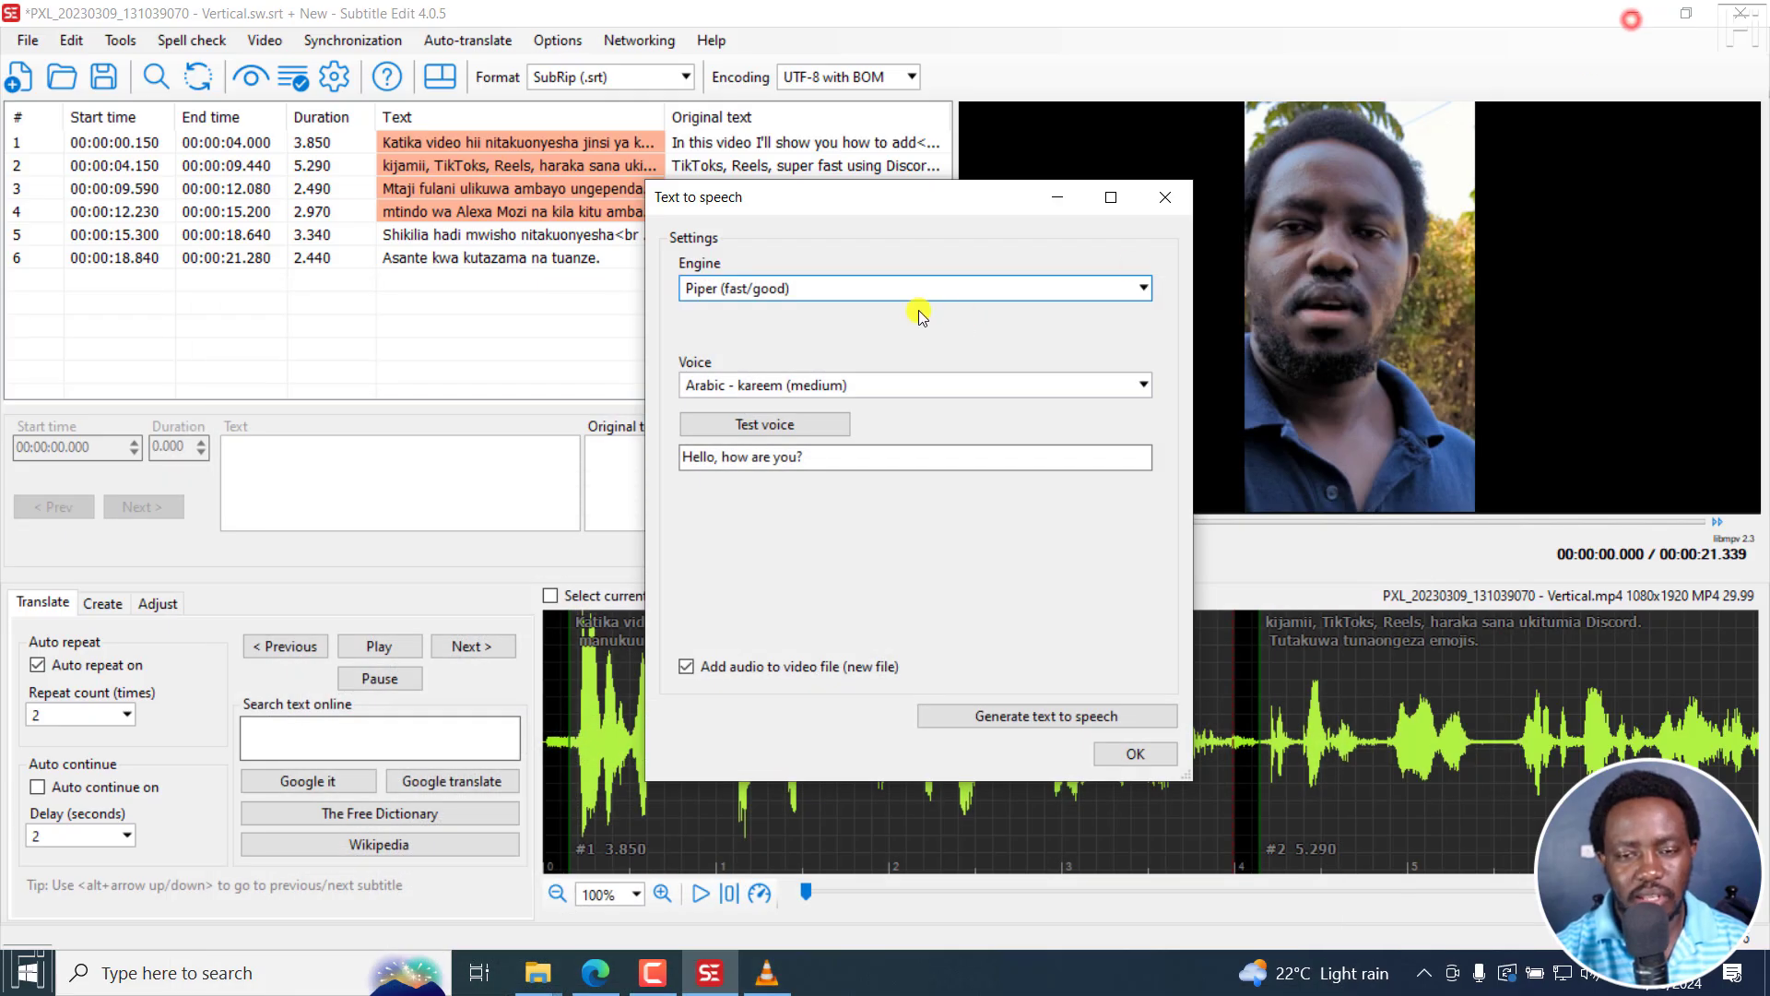
{"action": "left_click_drag", "start_coordinate": [859, 200], "coordinate": [826, 254]}
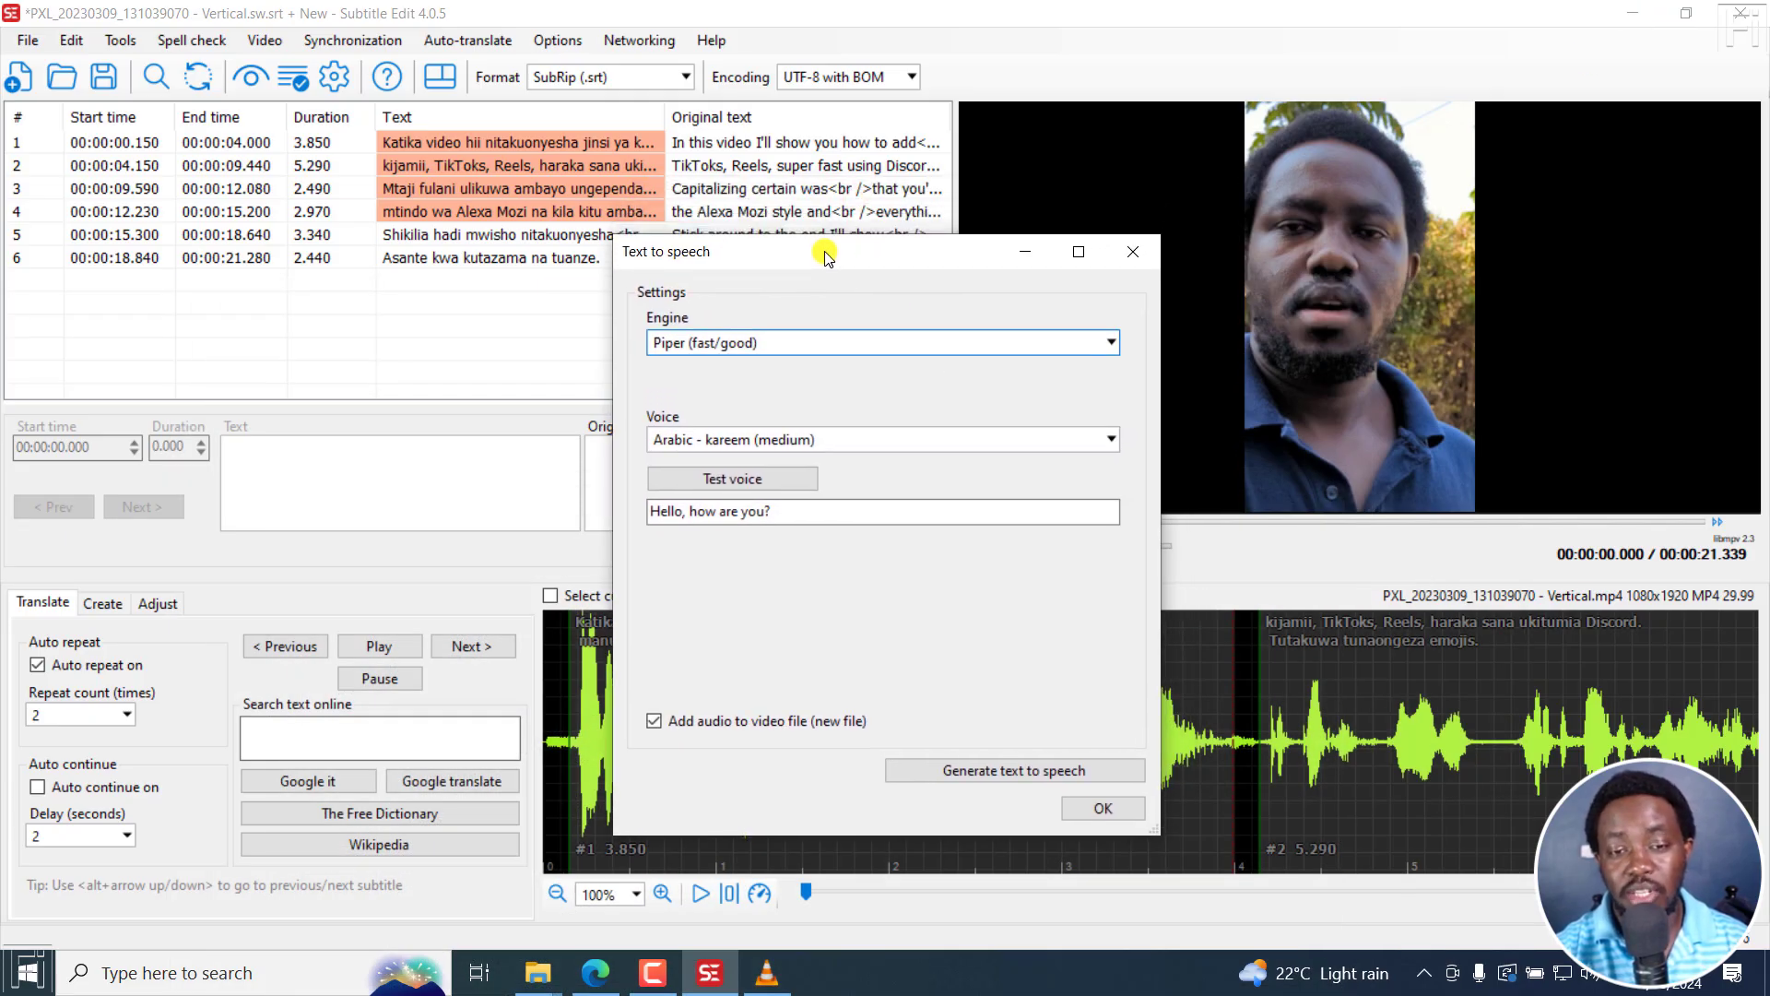